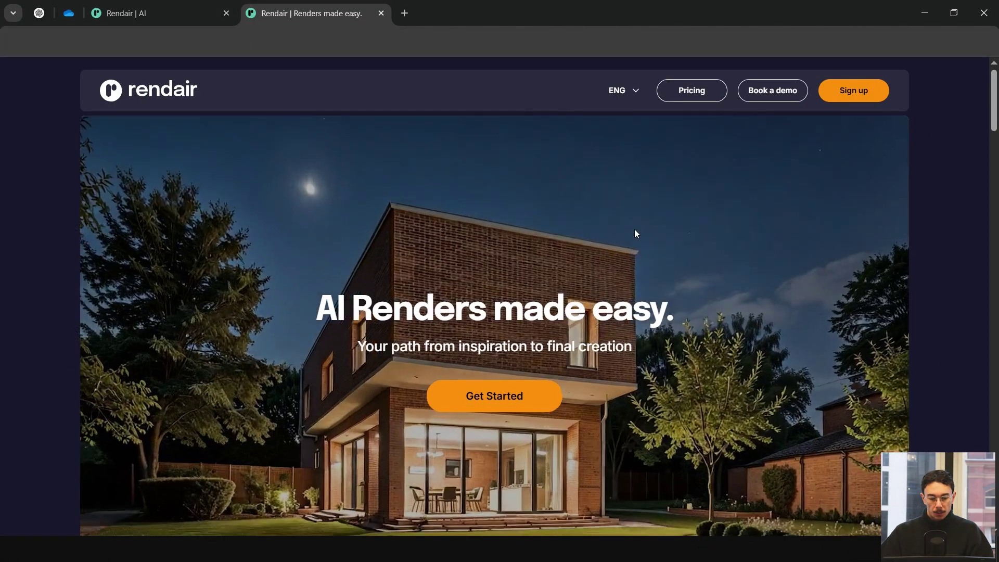
- Look through the Rendair landing page's AI tool overview and the gallery of community creations
scroll(674, 345, "down", 8)
scroll(981, 219, "down", 3)
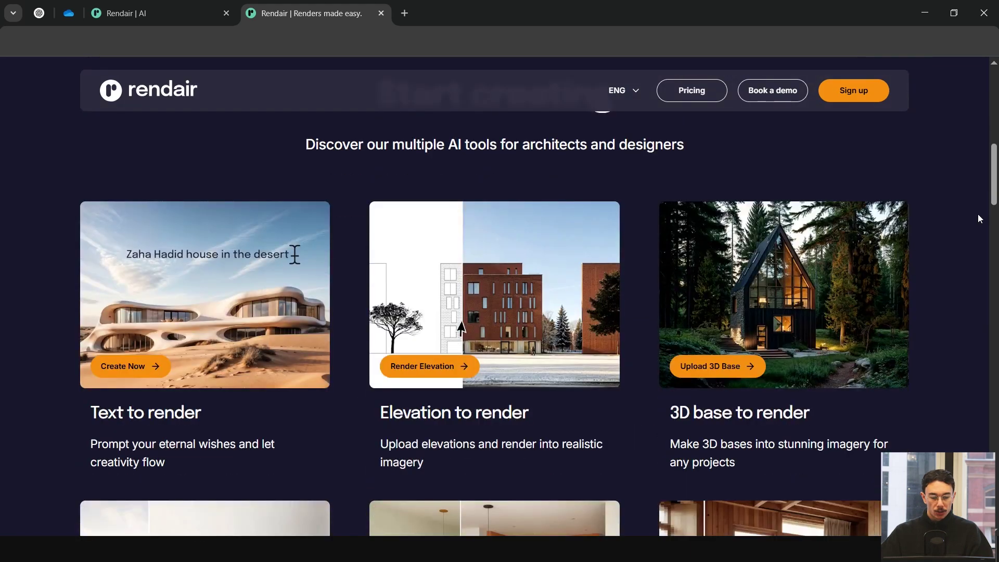
scroll(971, 234, "down", 3)
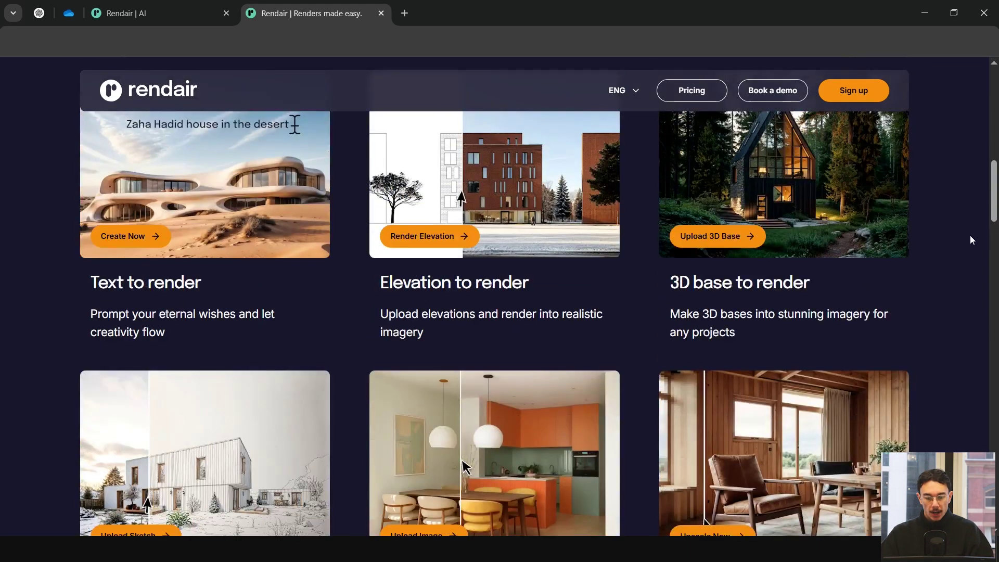
scroll(974, 236, "down", 1)
scroll(975, 242, "down", 2)
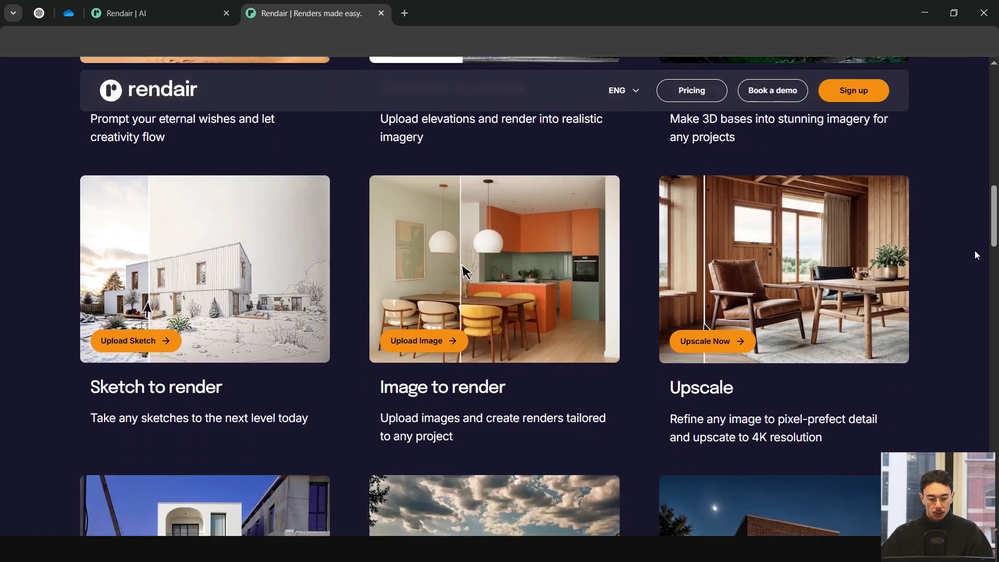
scroll(973, 251, "down", 10)
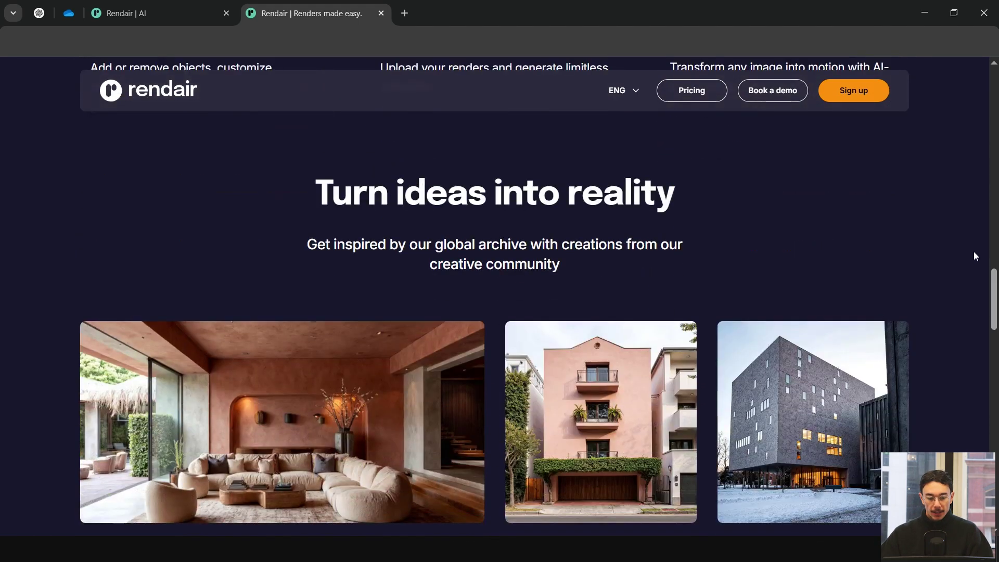
scroll(975, 253, "down", 1)
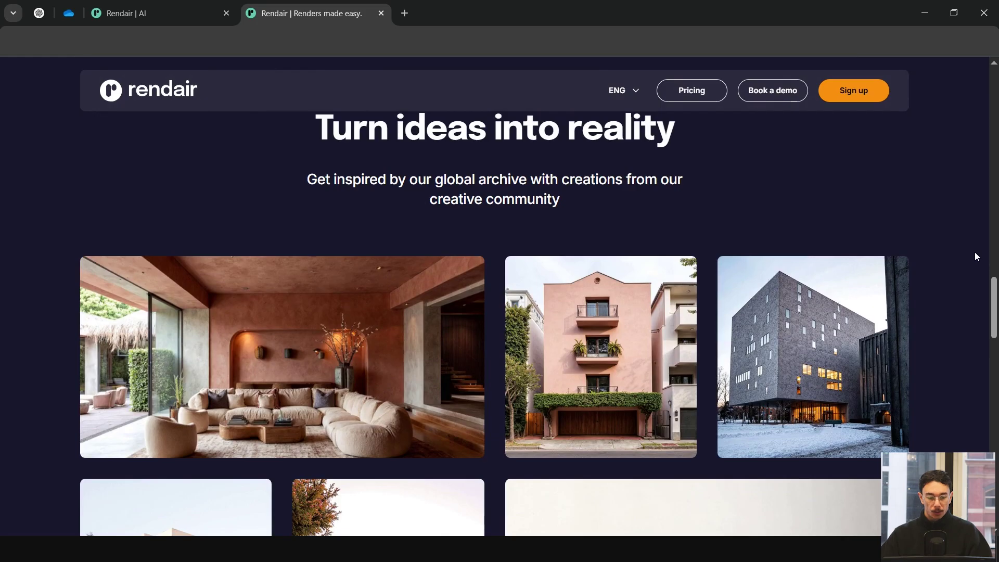
scroll(975, 252, "down", 2)
scroll(975, 253, "down", 5)
scroll(976, 252, "down", 5)
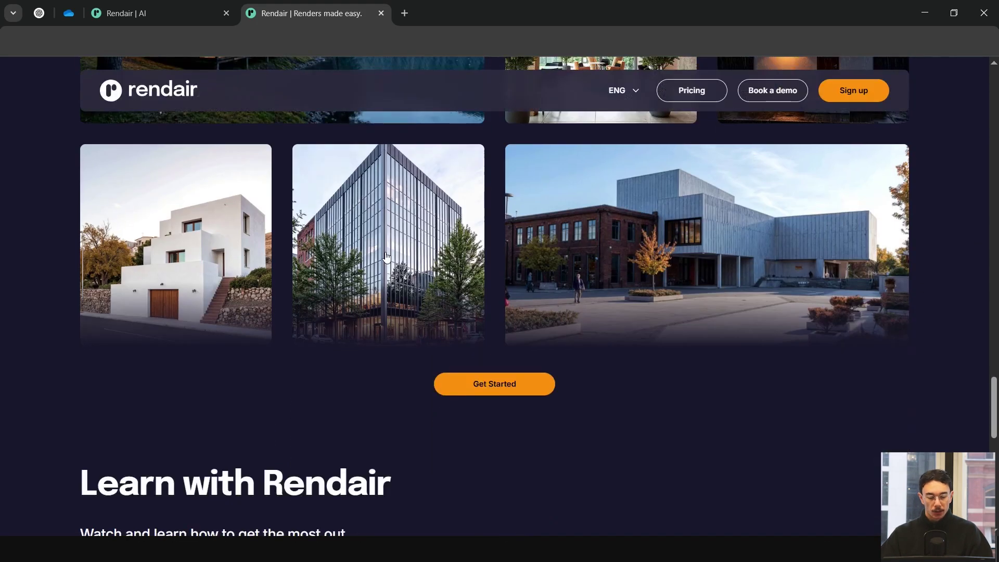
- Browse the Learn with Rendair tutorial videos on the landing page and return to the page's beginning
scroll(967, 275, "down", 6)
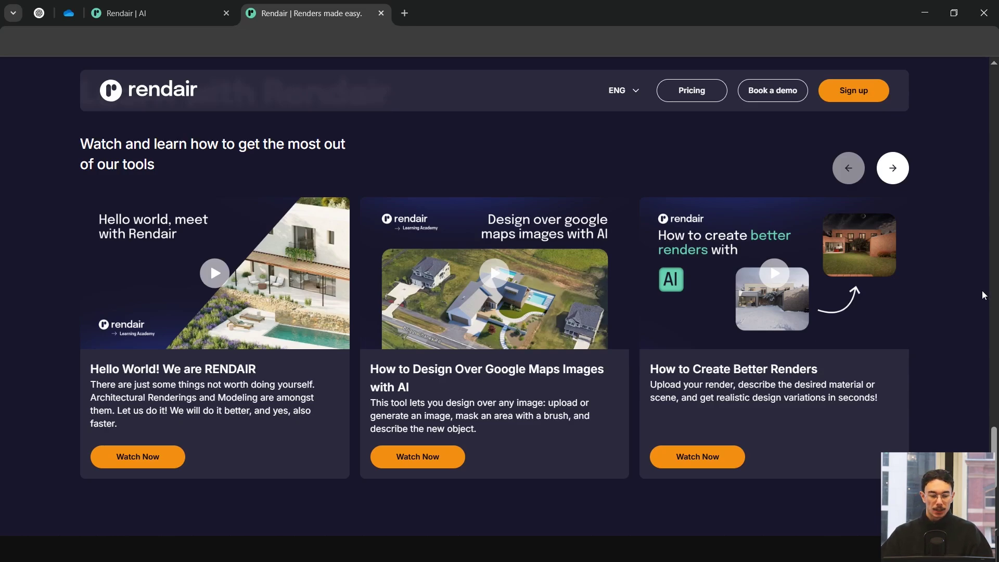
left_click(897, 166)
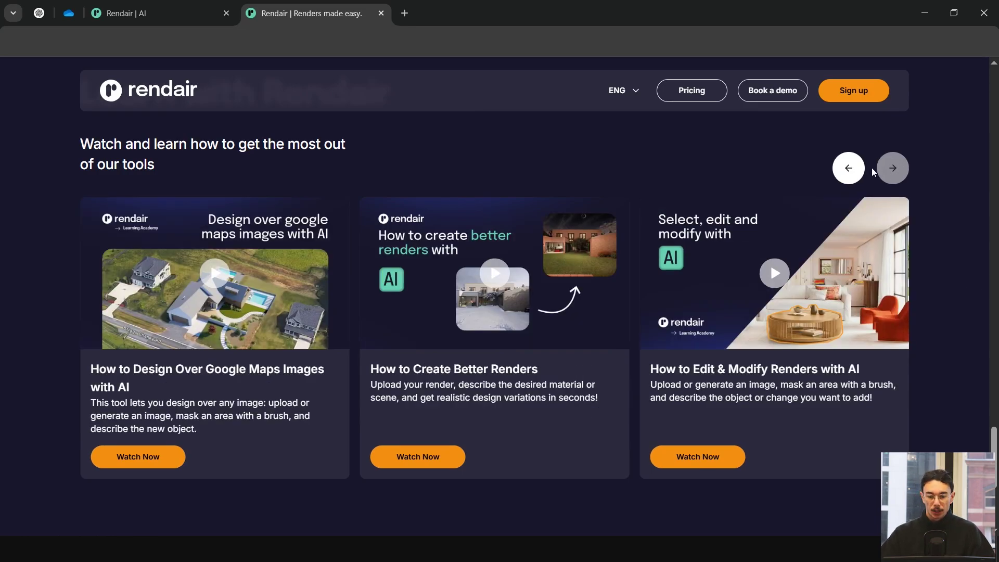
left_click(857, 167)
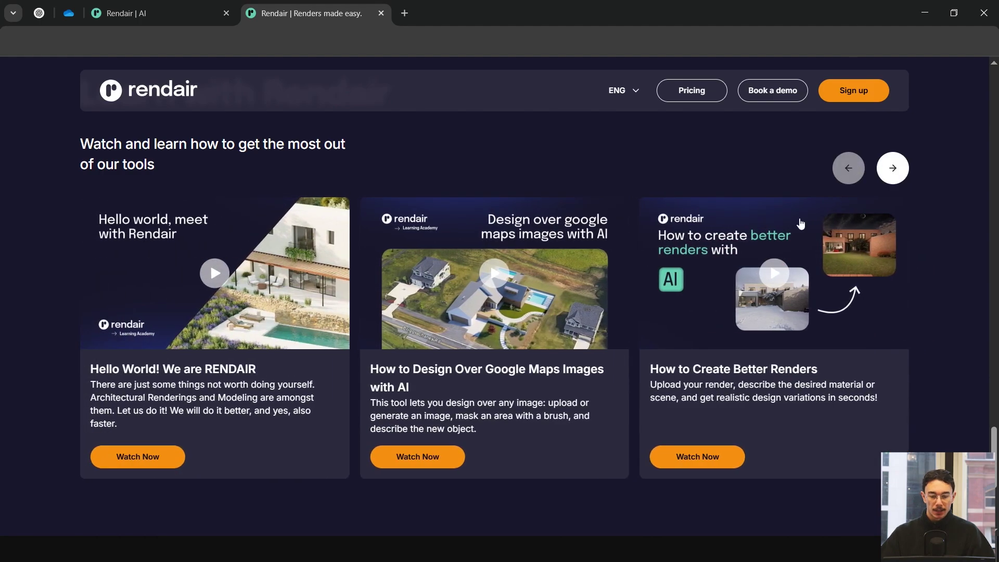
scroll(701, 279, "down", 5)
scroll(763, 130, "up", 15)
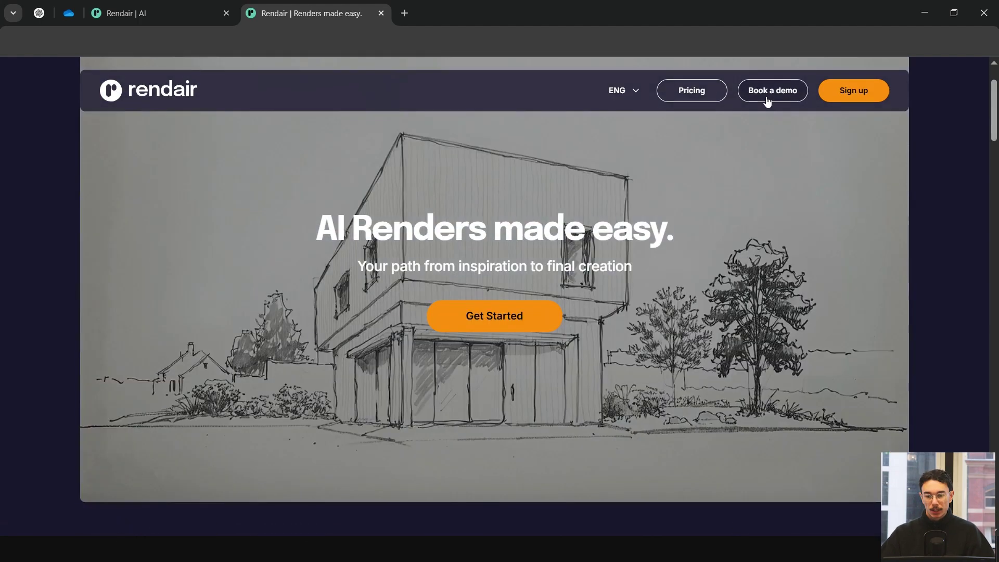
scroll(621, 325, "up", 2)
- Switch to the Rendair AI workspace and look over the Create tools, the Community video tutorials and the Chat section
key("ctrl+shift+Tab")
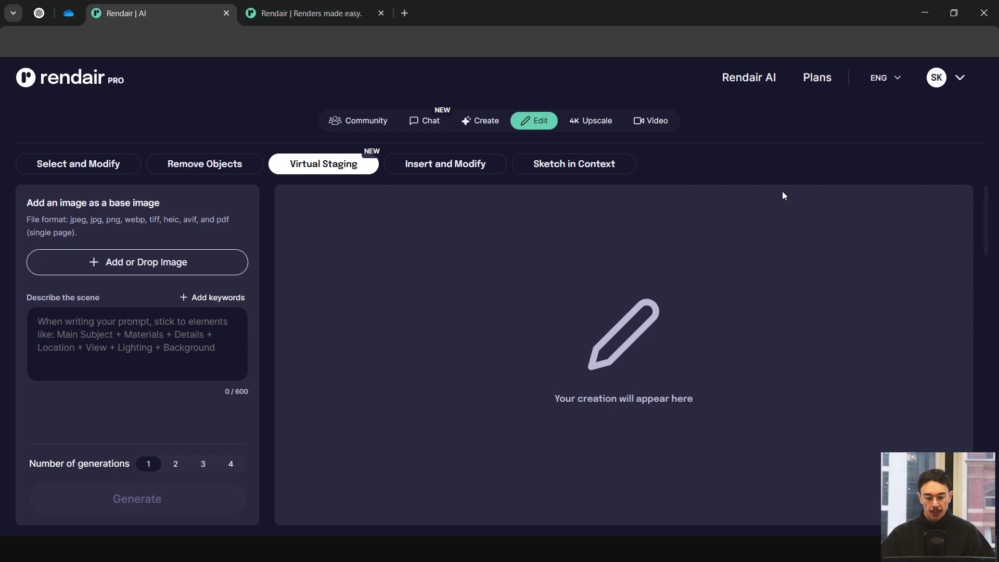
left_click(480, 120)
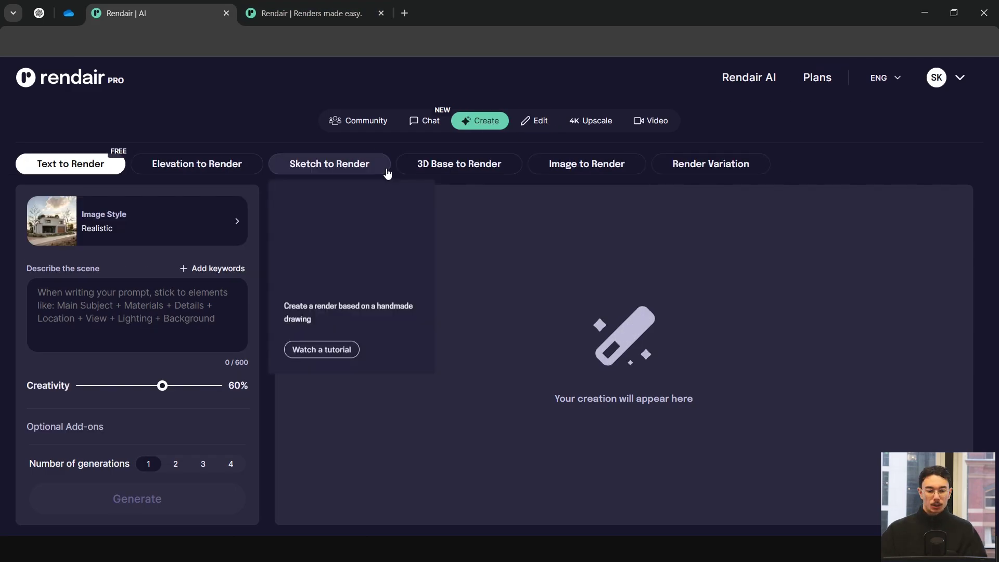
left_click(384, 124)
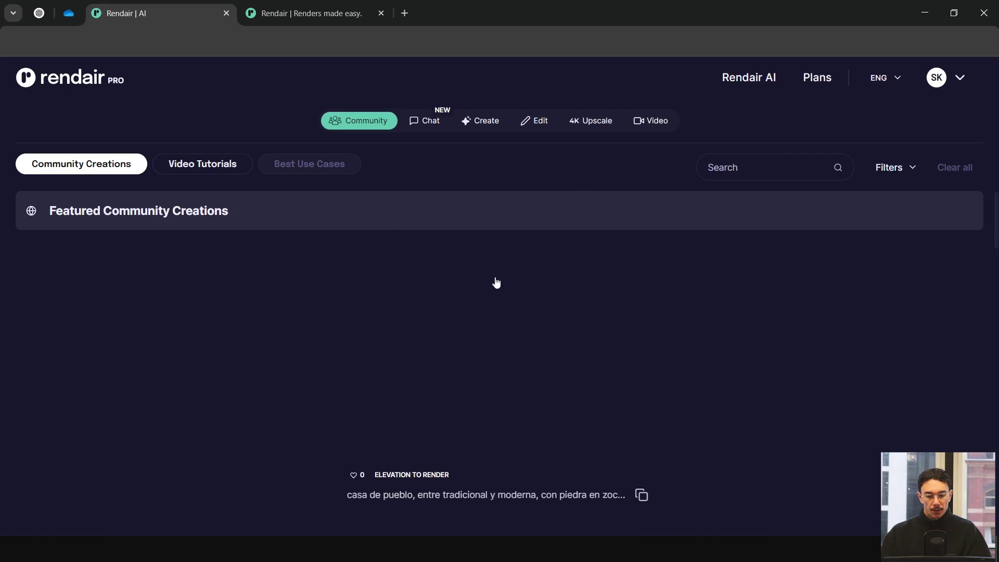
left_click(204, 167)
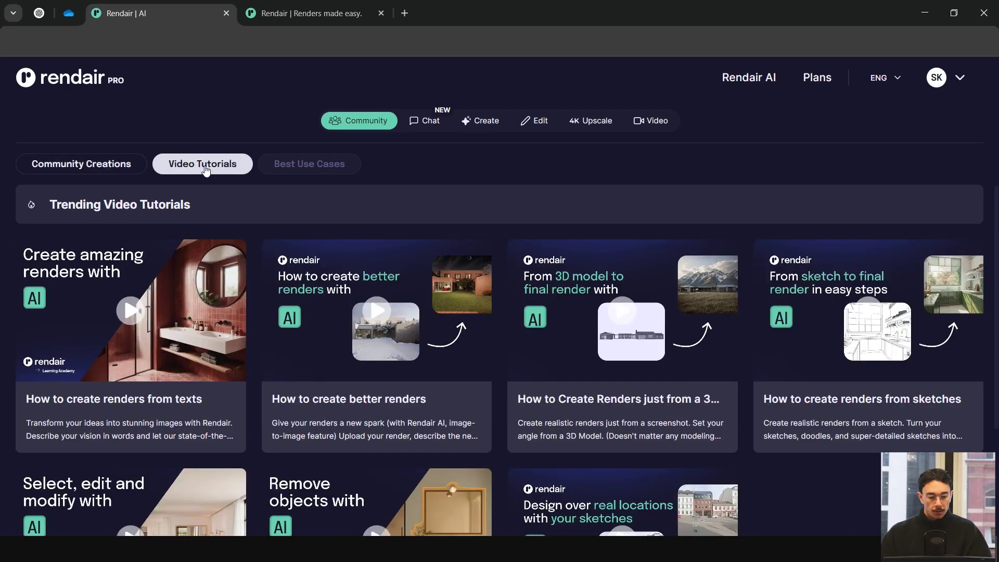
scroll(500, 243, "down", 3)
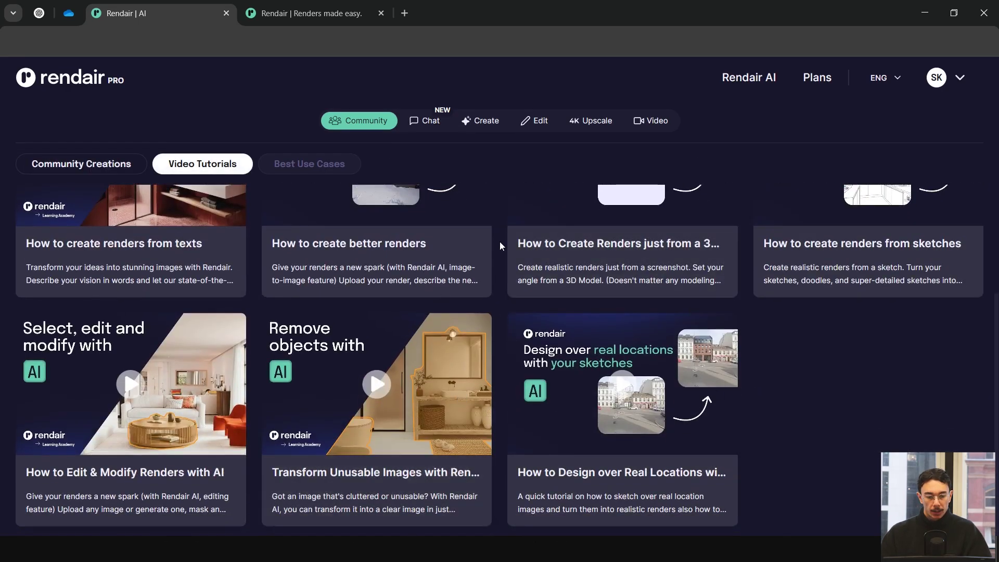
scroll(500, 244, "up", 3)
left_click(431, 120)
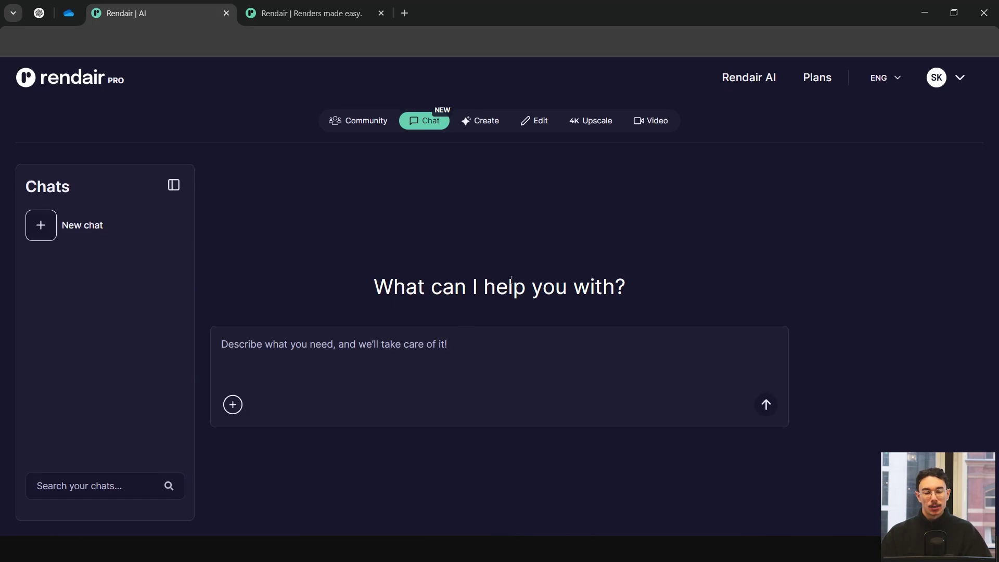
- Open Text to Render in the Create section and set the image style to Painting with 88% style strength
left_click(480, 121)
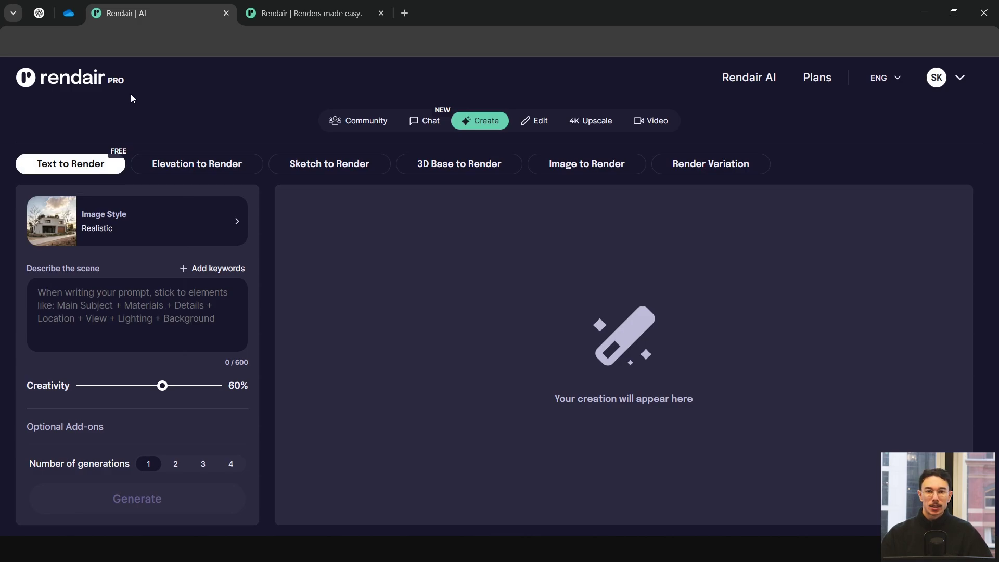
mouse_move(97, 172)
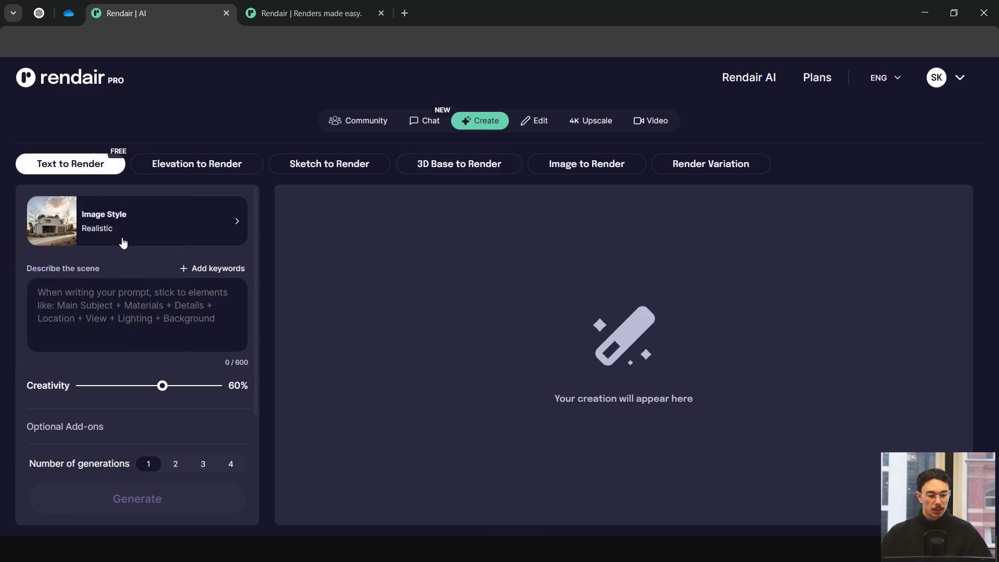
left_click(122, 242)
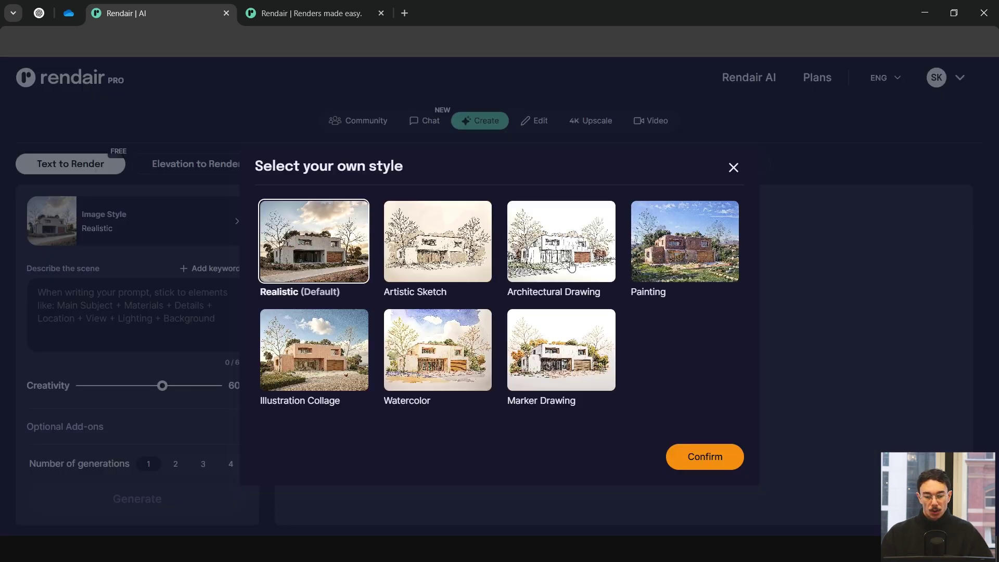
left_click(684, 243)
left_click(176, 270)
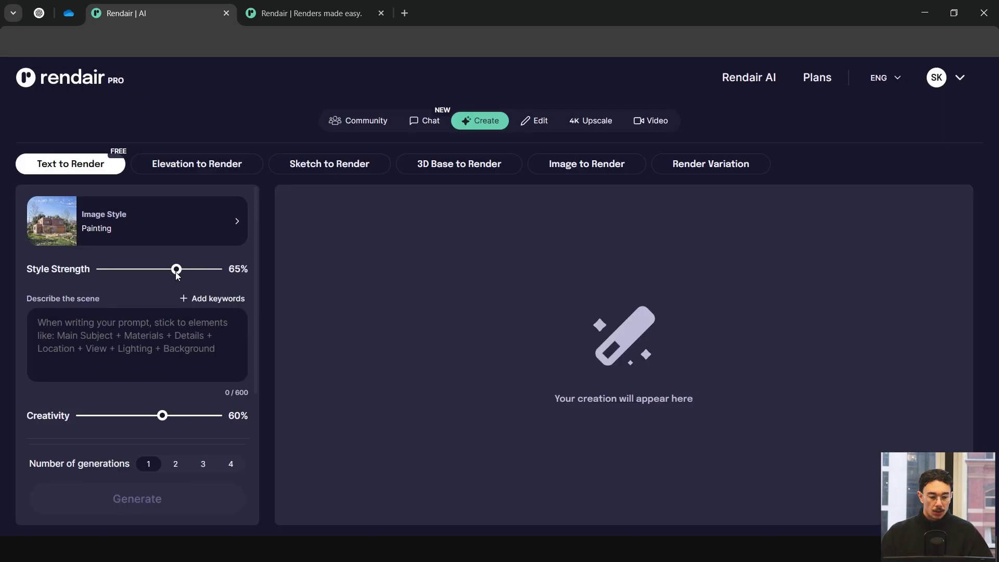
- Enter the scene prompt "An architectural apartment building using timber architecture, Residential Building, Pavilion" and add "Community space" to the description
scroll(134, 408, "down", 2)
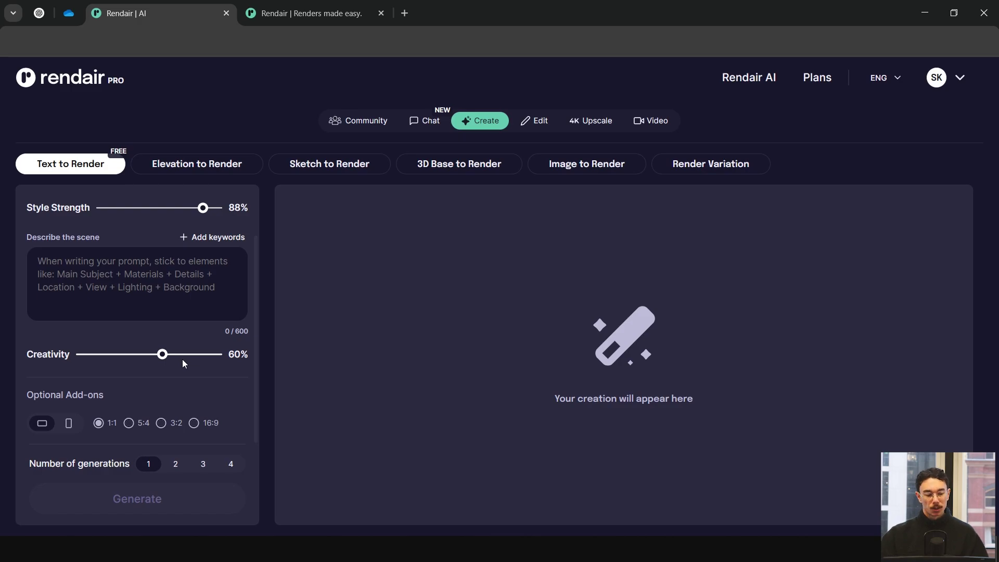
left_click(116, 257)
type("An architectural apartment building using timber architecture, Residential Building, Pavilion")
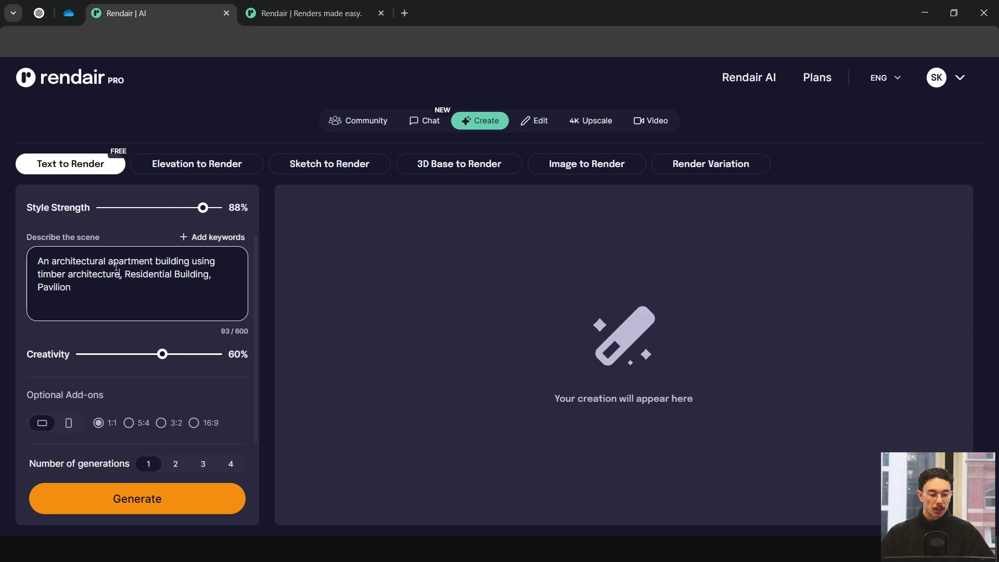
left_click_drag(151, 261, 116, 274)
left_click(157, 241)
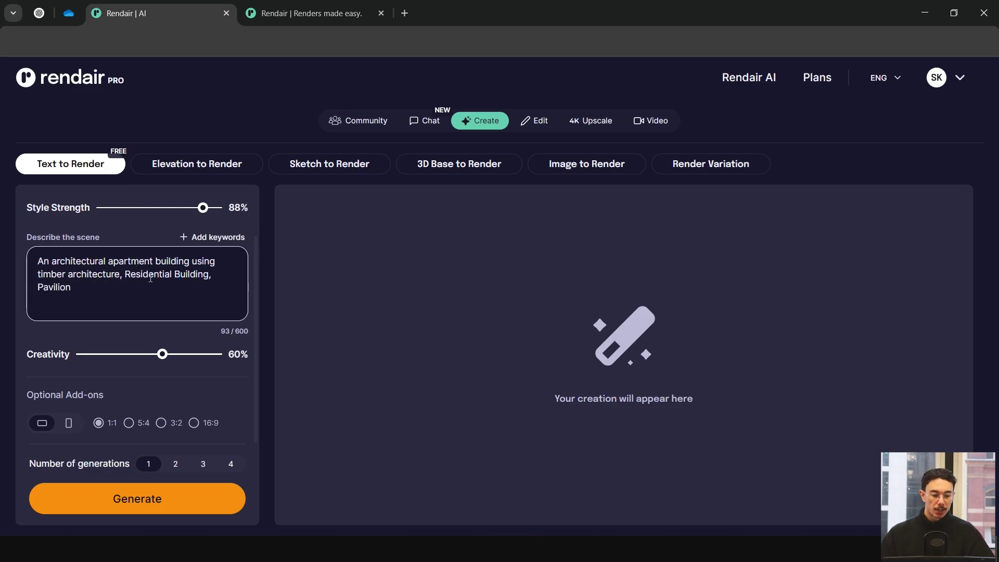
type("Community space, contermp")
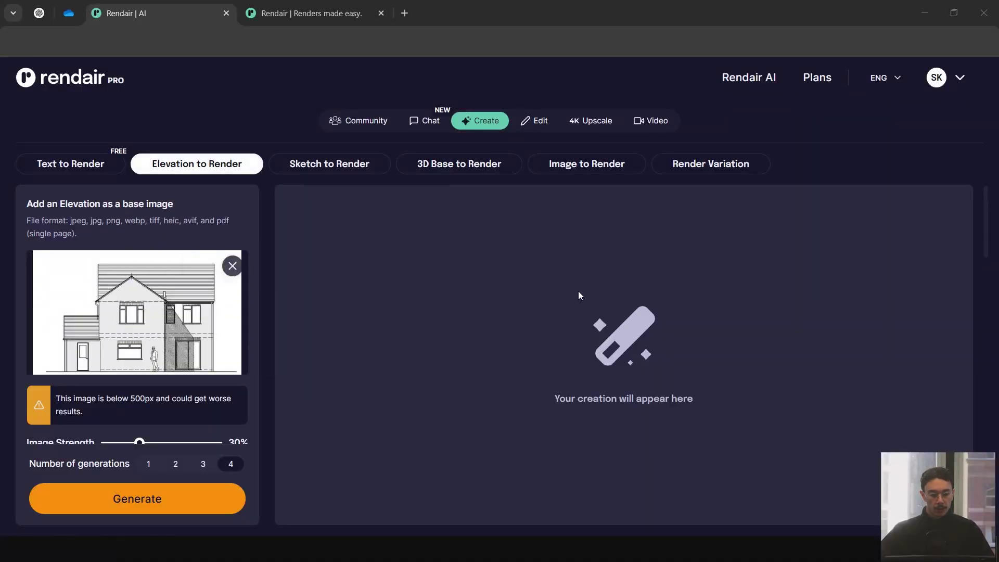
- Check the source house elevation image and the render settings, and generate four Elevation to Render images from it
left_click(567, 534)
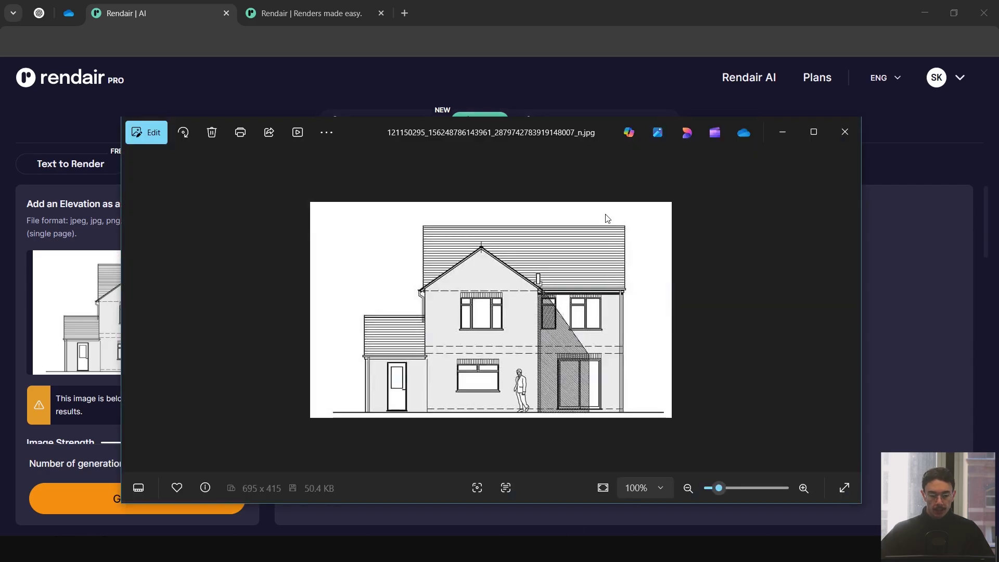
key("alt+F4")
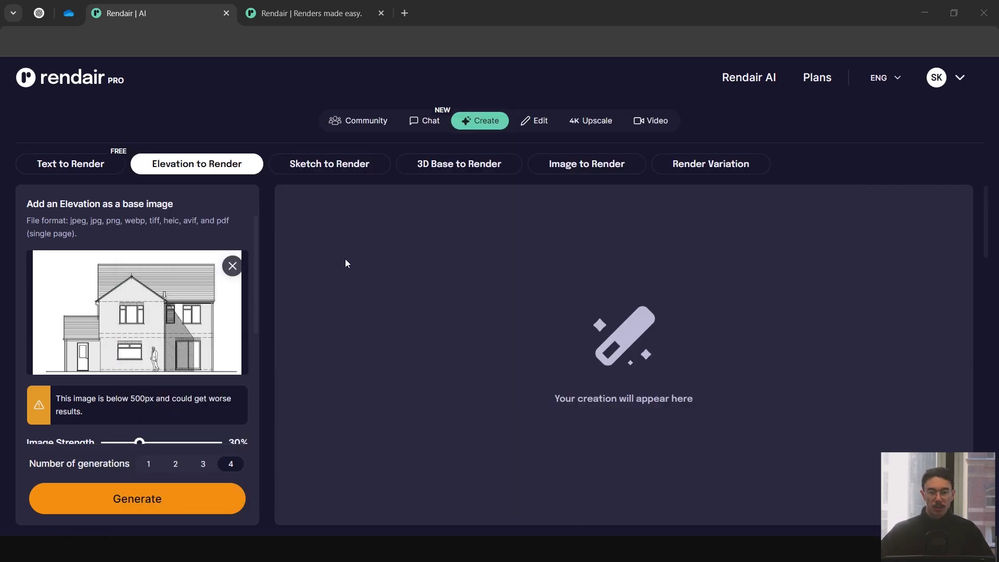
scroll(187, 329, "down", 4)
scroll(145, 334, "up", 2)
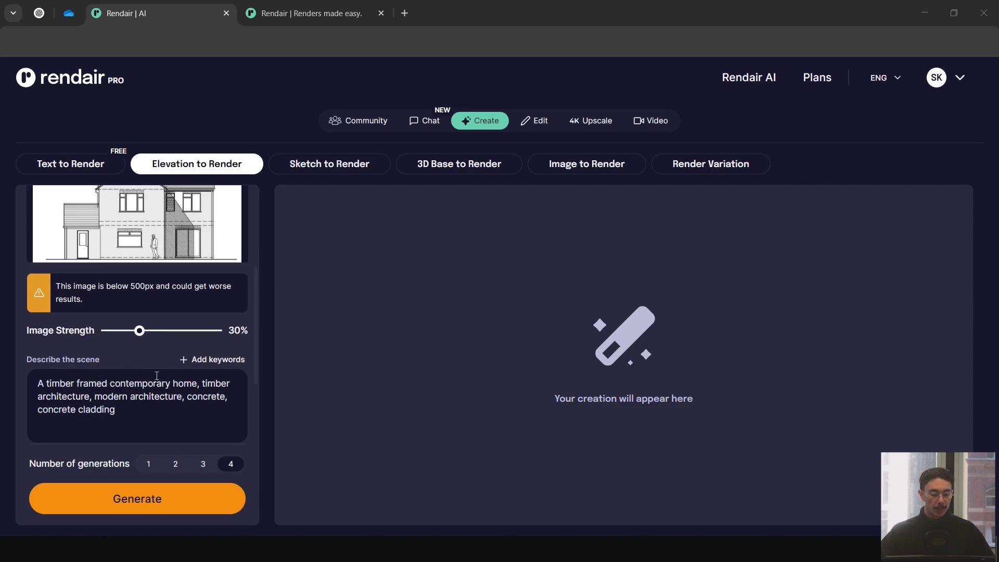
scroll(154, 371, "down", 3)
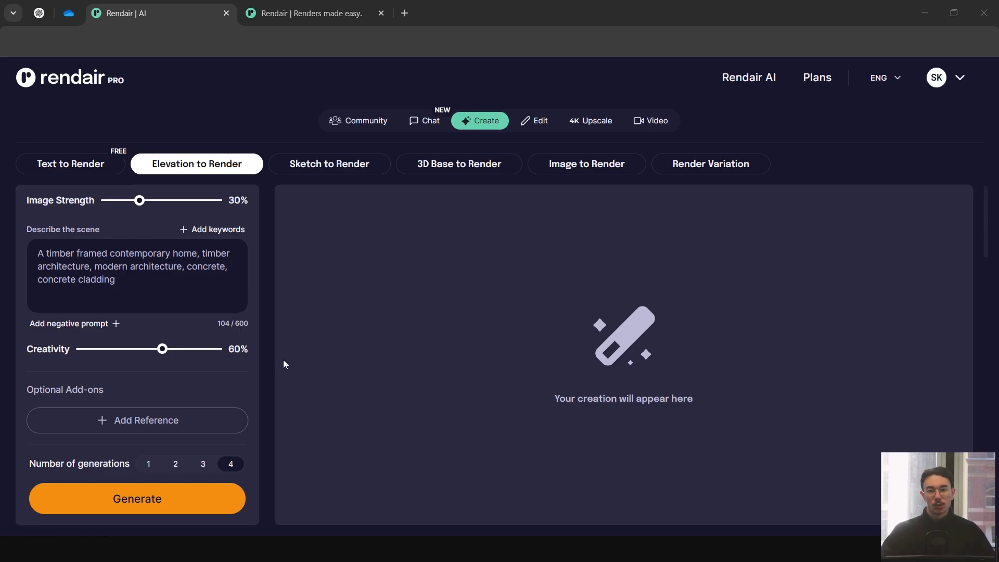
left_click(152, 494)
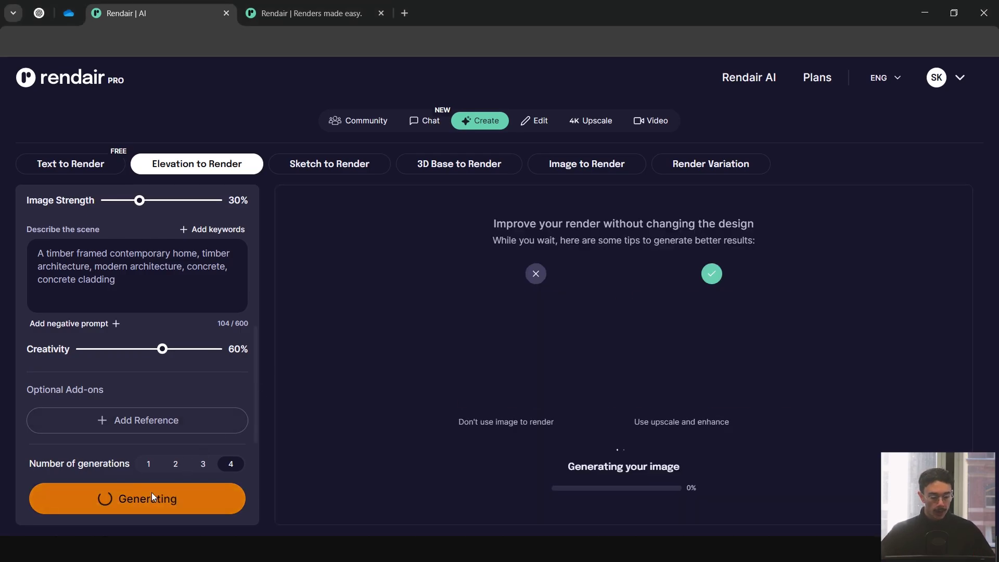
- Open the generated concrete and timber house render and compare it with the original elevation drawing using the before/after slider
scroll(799, 263, "down", 3)
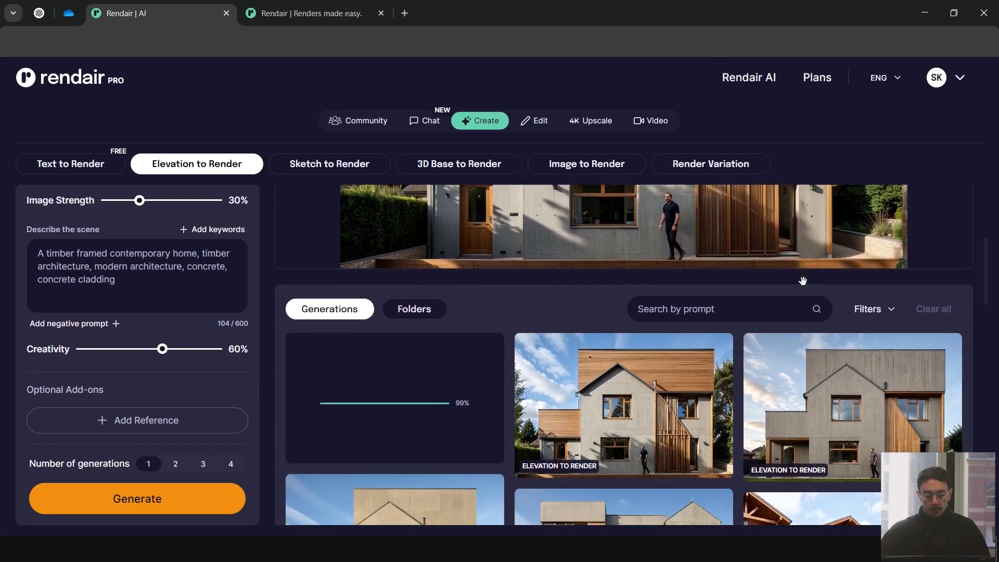
left_click(799, 262)
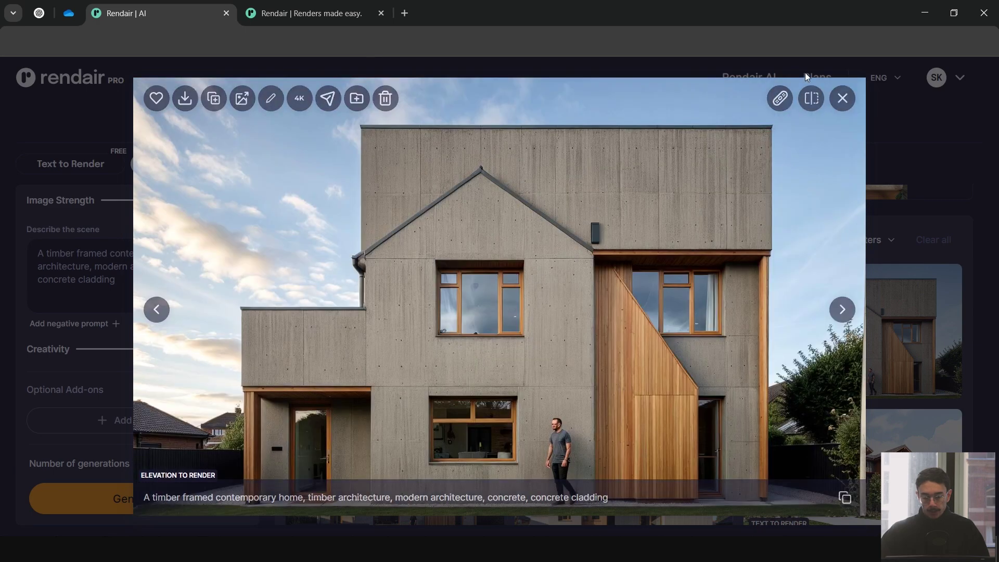
left_click(811, 97)
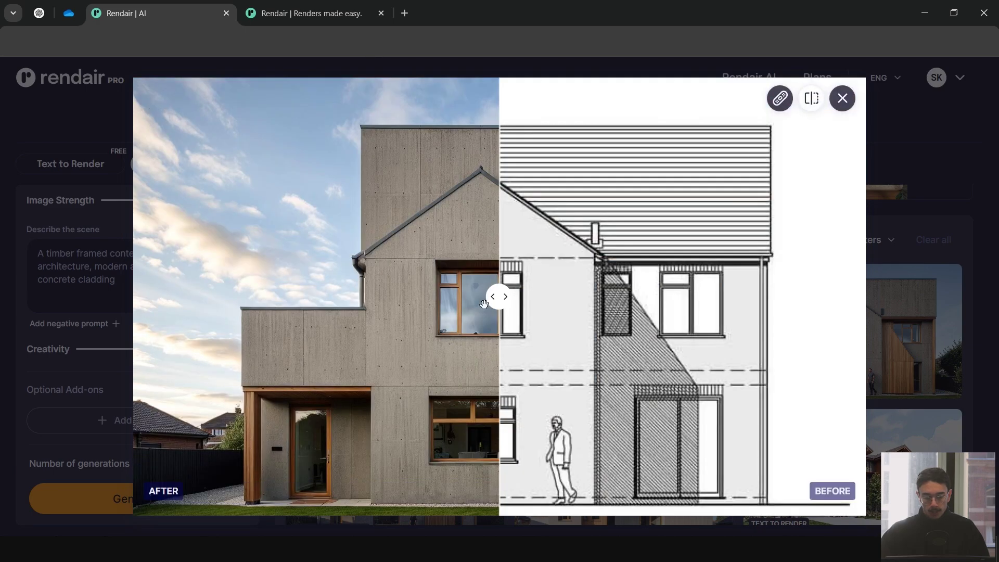
mouse_move(441, 293)
left_mouse_down()
mouse_move(357, 295)
mouse_move(718, 296)
mouse_move(249, 296)
left_mouse_up()
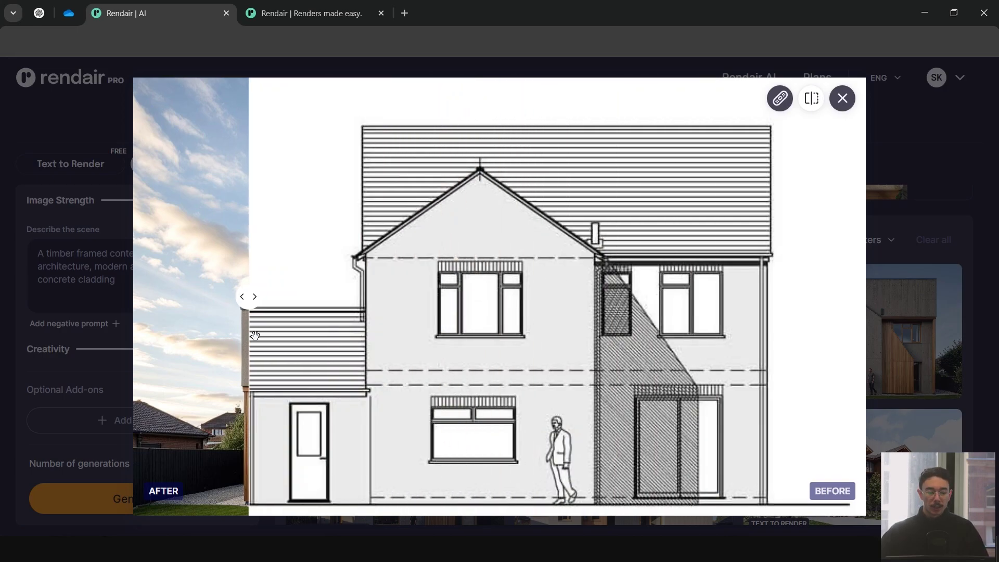
left_click_drag(243, 297, 379, 363)
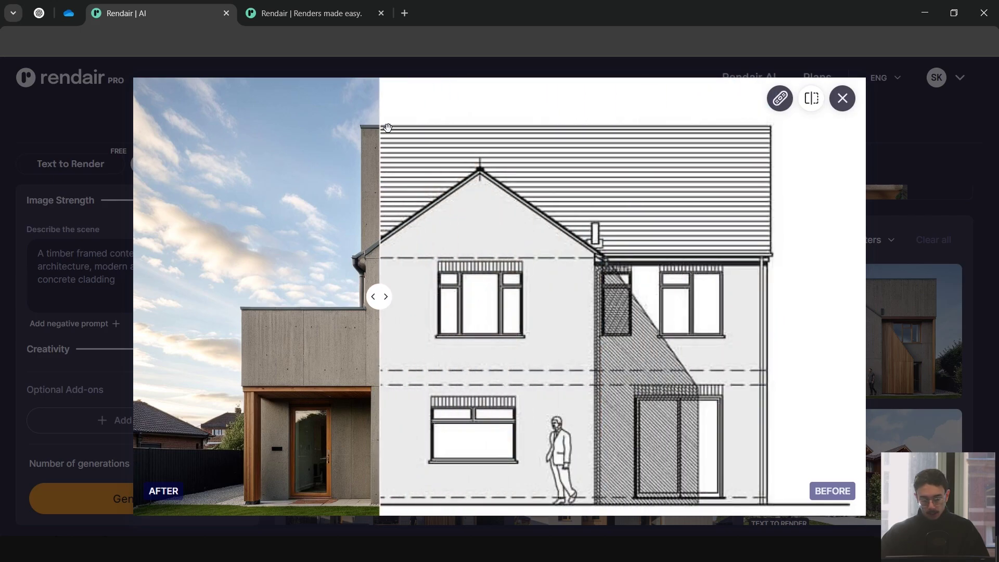
left_click_drag(384, 297, 733, 294)
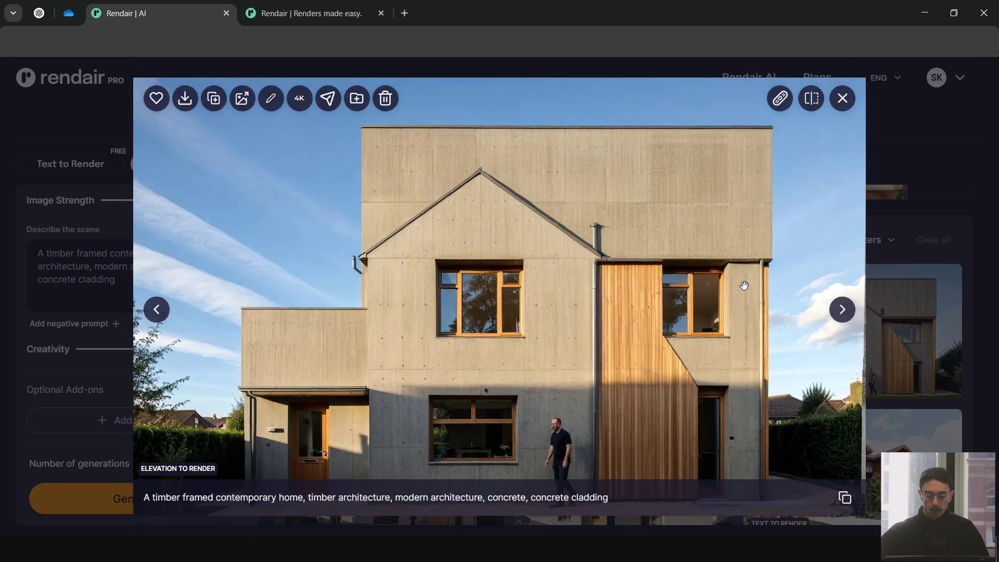
- Check the concrete house render against the source elevation by shifting the before/after divider across the facade
left_click(811, 98)
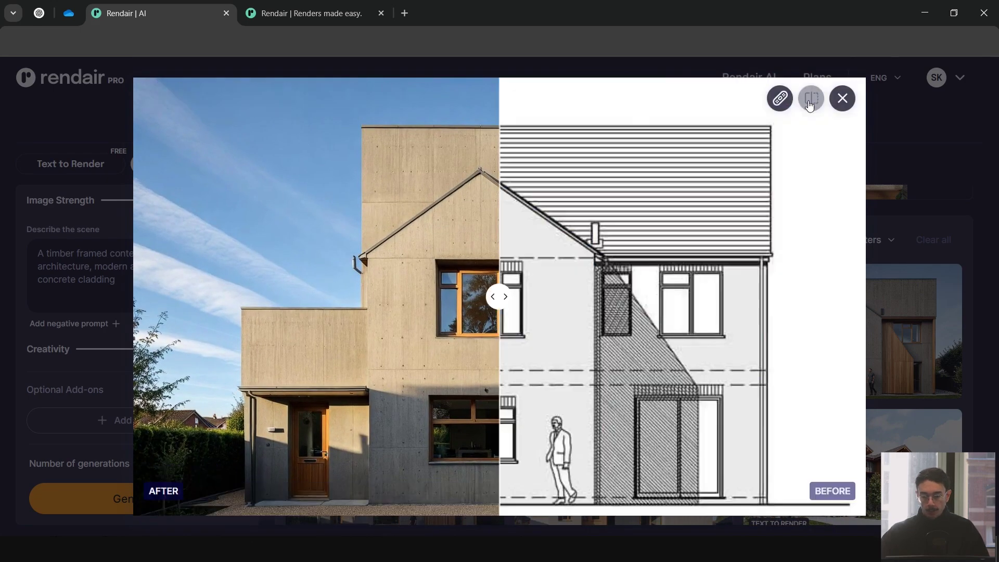
left_click_drag(499, 298, 528, 296)
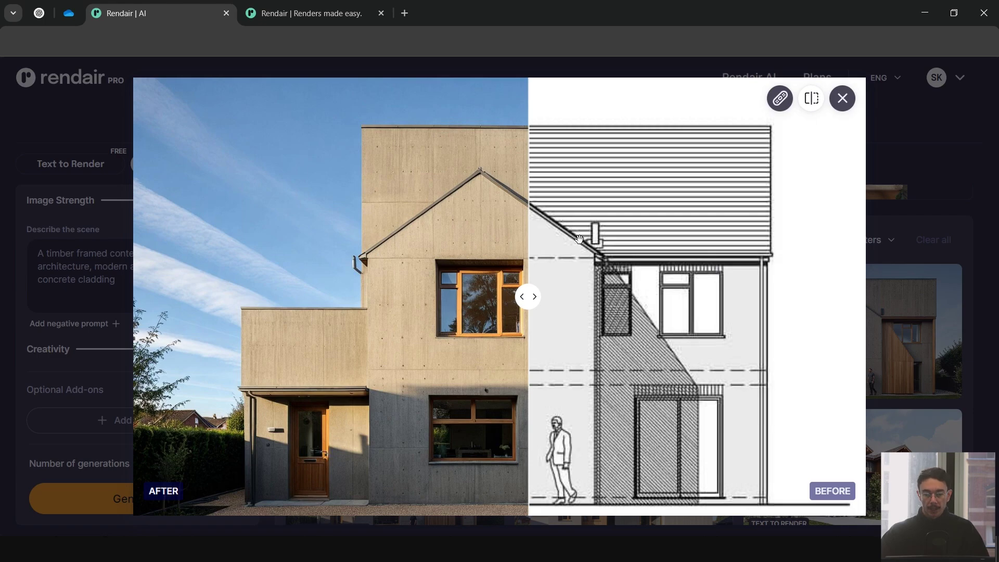
left_click_drag(528, 296, 580, 295)
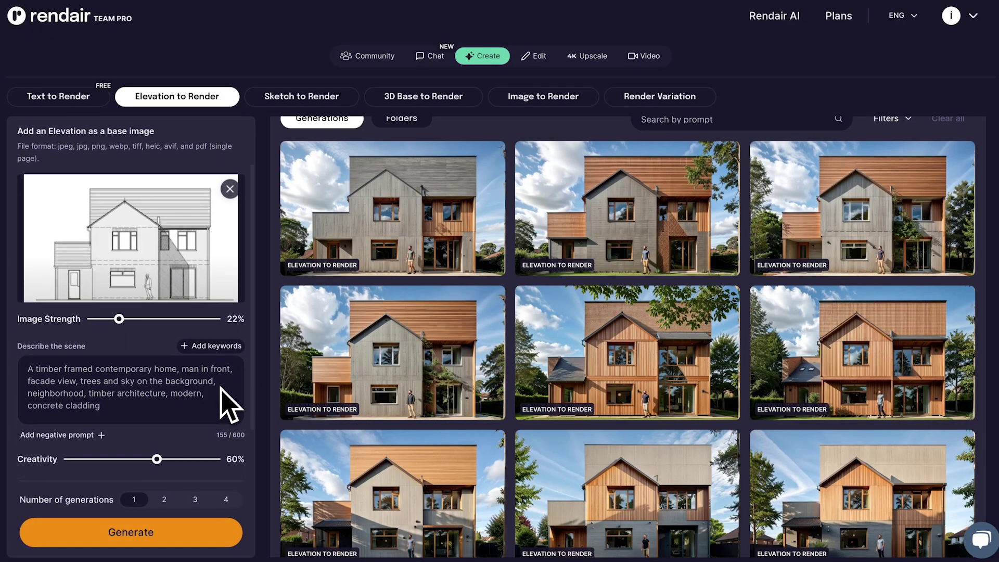
- Enlarge the first render in the gallery of timber and concrete houses and browse to the variant with a dark-tiled porch roof
scroll(234, 338, "down", 1)
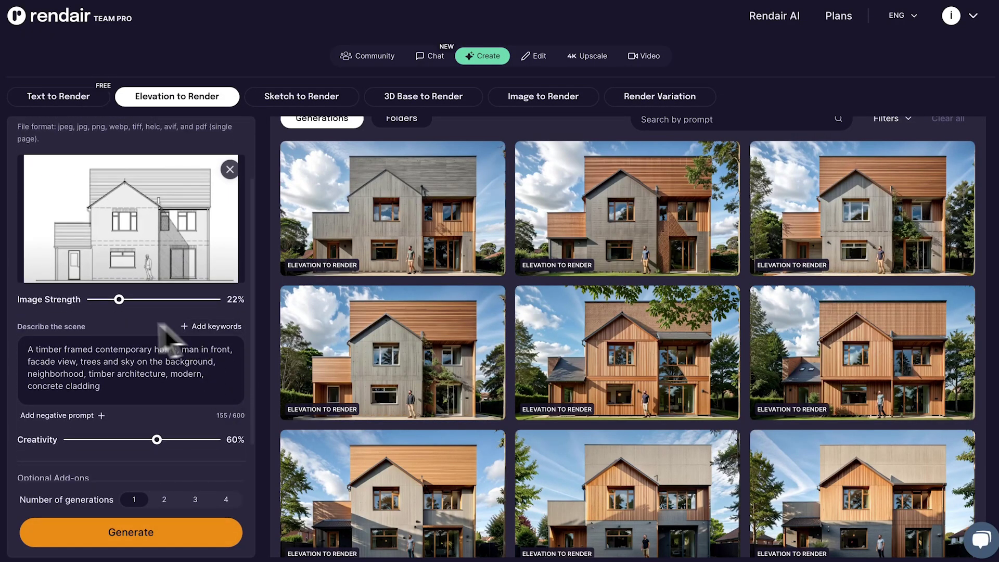
left_click(434, 229)
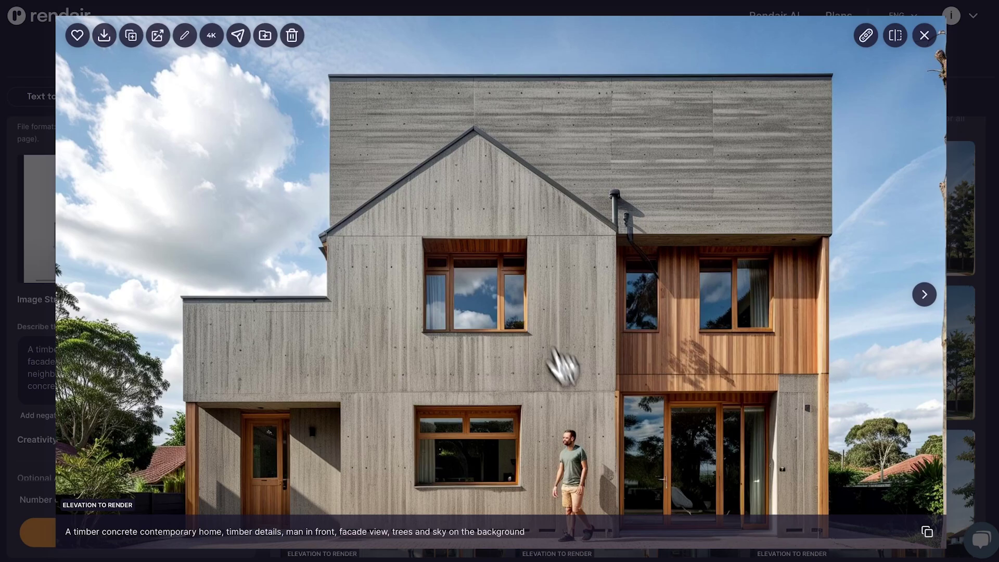
key("Right")
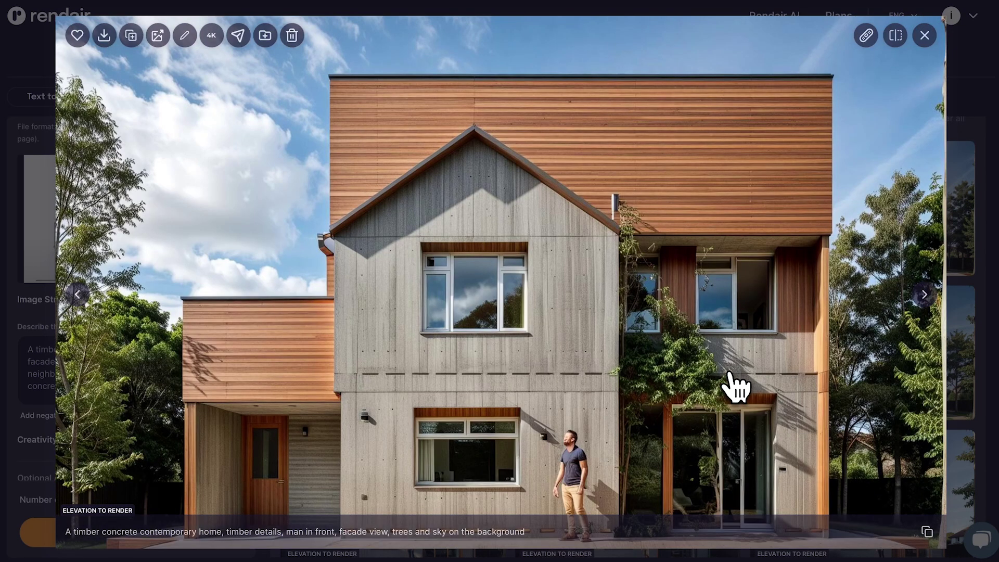
key("Right")
- Link the main roof area to the elevation drawing and regenerate it with the prompt "shingled roof" and 9% Shapes Strength
left_click(867, 38)
left_click_drag(847, 63, 310, 243)
type("shi")
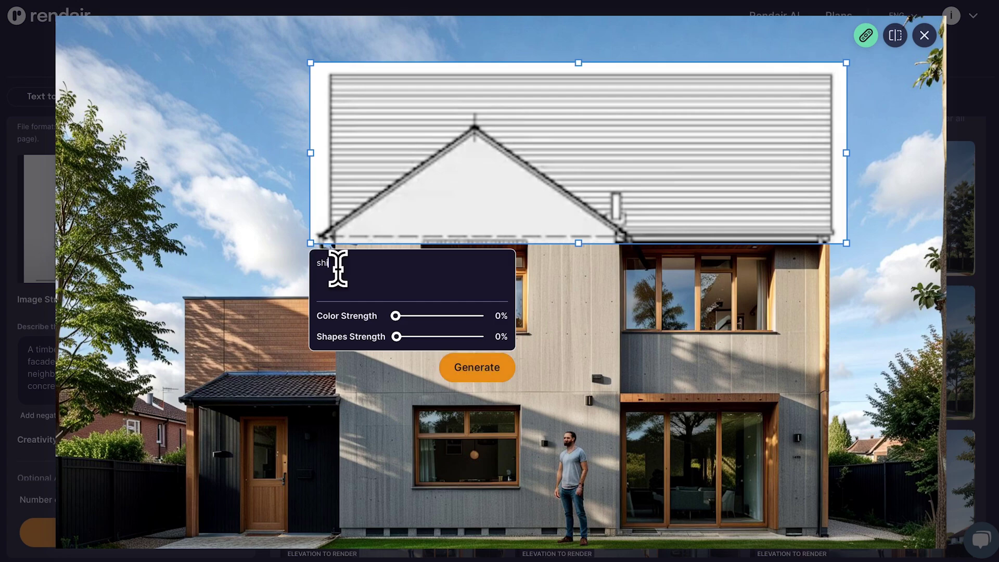
type("ngled roof")
left_click_drag(397, 337, 403, 339)
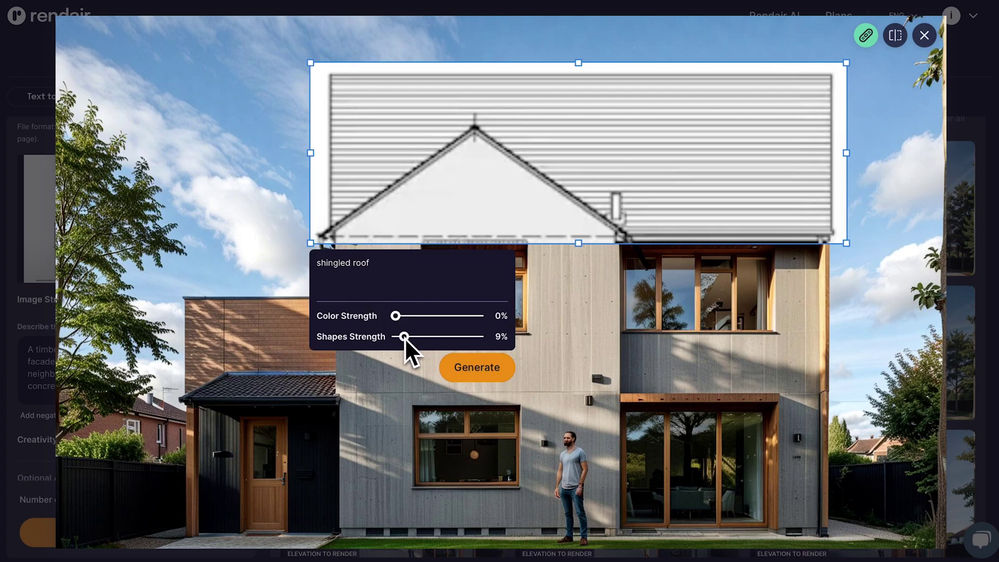
left_click(474, 370)
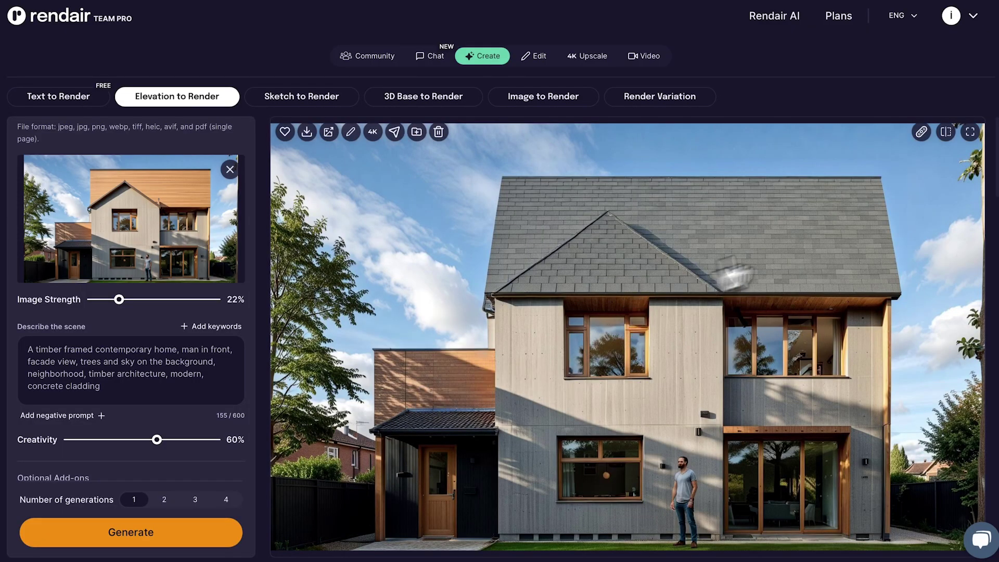
- Compare the re-roofed render with its previous version using the before/after slider, and enlarge the render
left_click(946, 132)
mouse_move(626, 337)
left_mouse_down()
mouse_move(481, 356)
mouse_move(918, 354)
mouse_move(481, 336)
mouse_move(881, 336)
mouse_move(658, 336)
mouse_move(691, 336)
mouse_move(910, 250)
mouse_move(936, 218)
left_mouse_up()
left_click(970, 132)
- Select the front gable area from the drawing and regenerate it with "concrete wall and roof on the back" at 7% Shapes Strength
left_click_drag(622, 131, 326, 276)
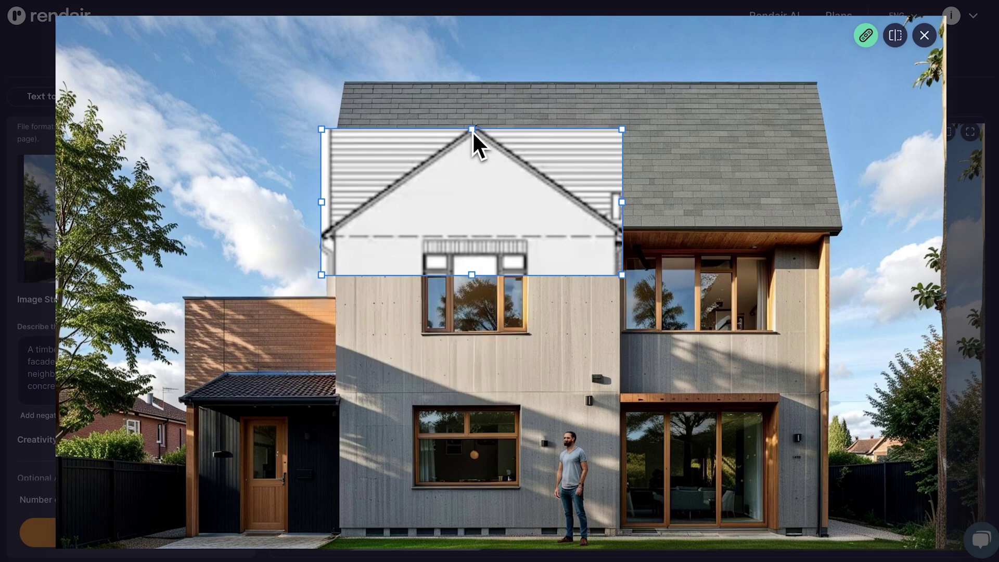
mouse_move(473, 123)
left_mouse_down()
mouse_move(470, 226)
mouse_move(473, 123)
left_mouse_up()
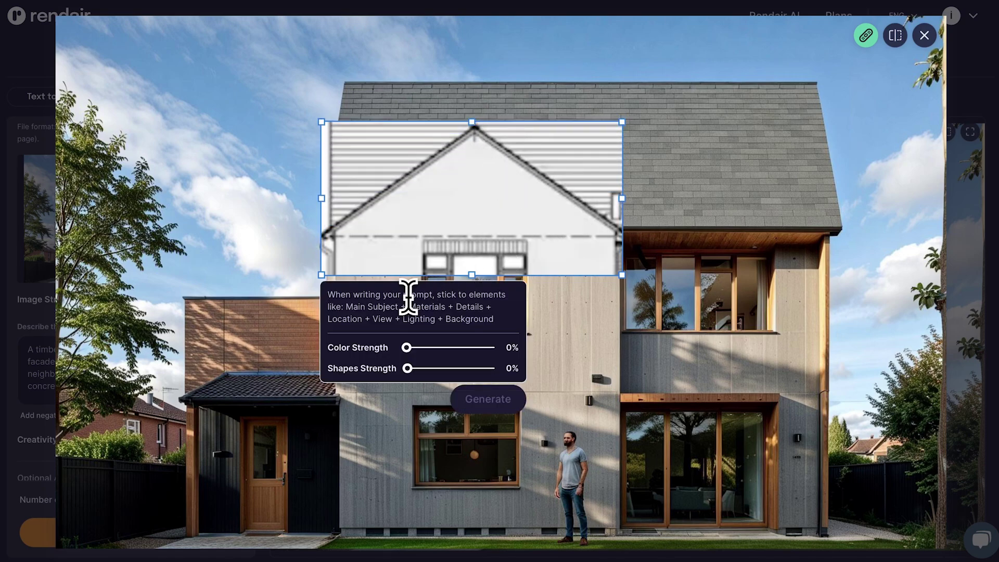
type("cond")
type("rete wall")
left_click_drag(407, 367, 413, 368)
type("and roof on the back")
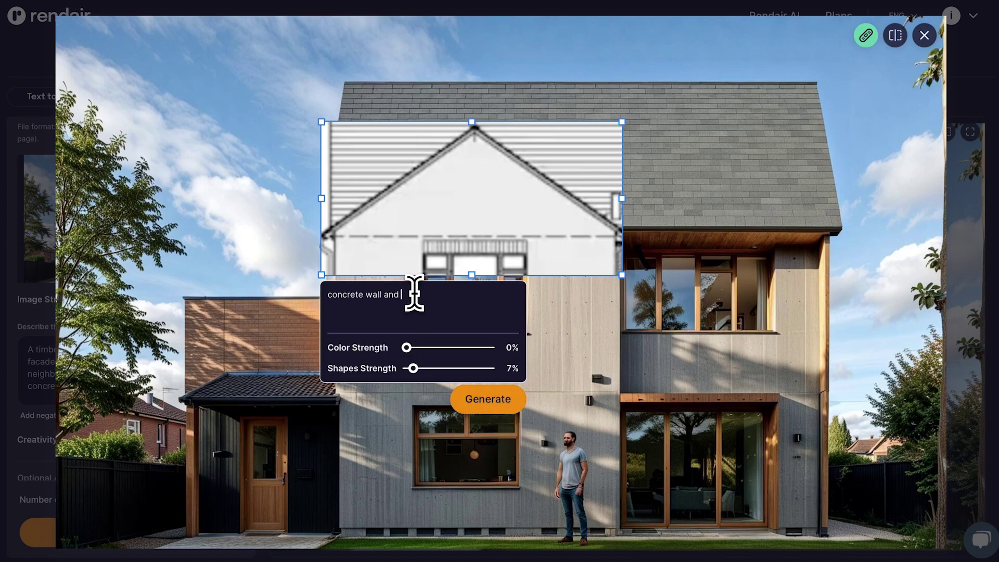
left_click(493, 402)
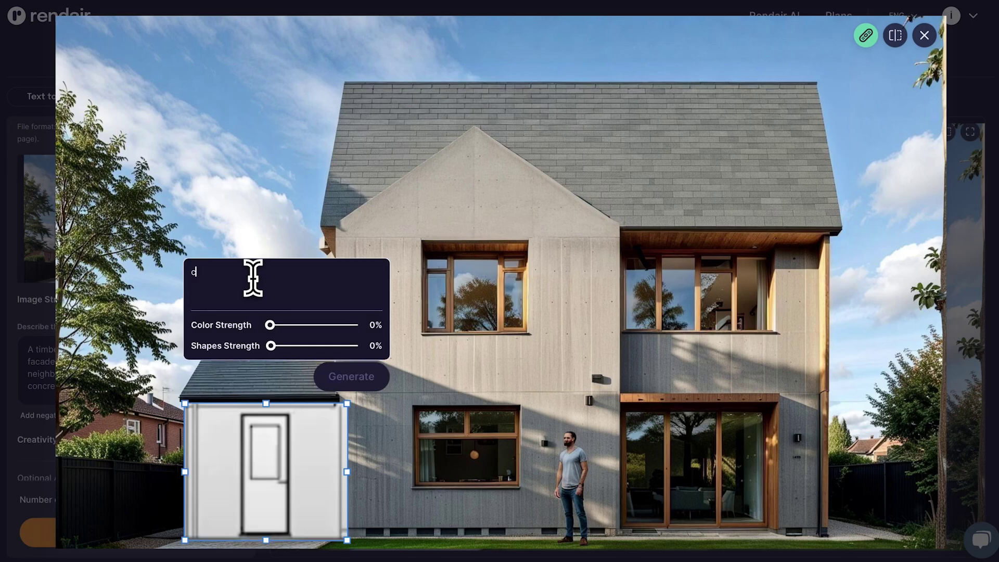
- Regenerate the selected side entrance area with the prompt "concrete wall, timber door" and 28% Shapes Strength
type("concrete wall, timber door")
left_click_drag(271, 345, 294, 346)
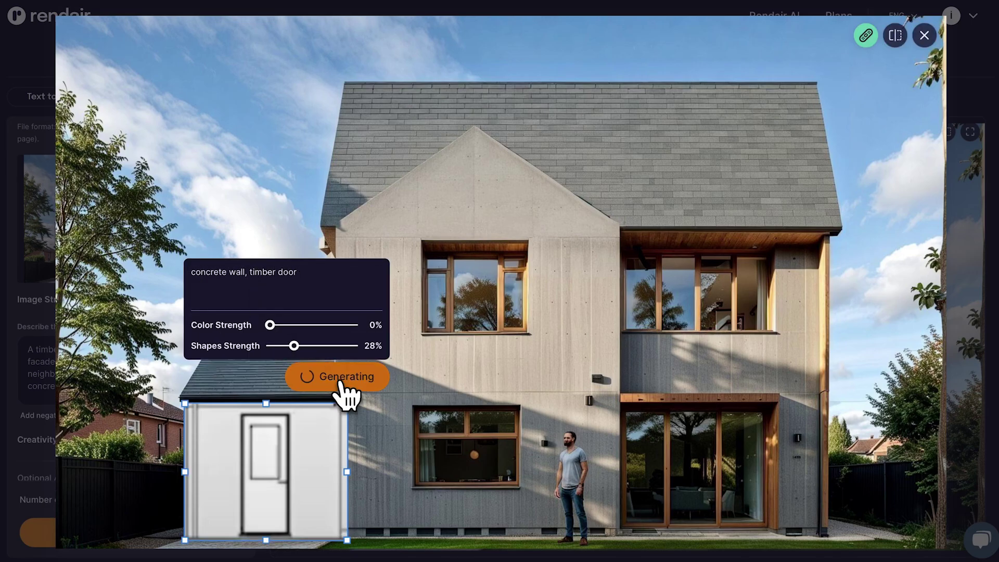
left_click(343, 383)
left_click(398, 384)
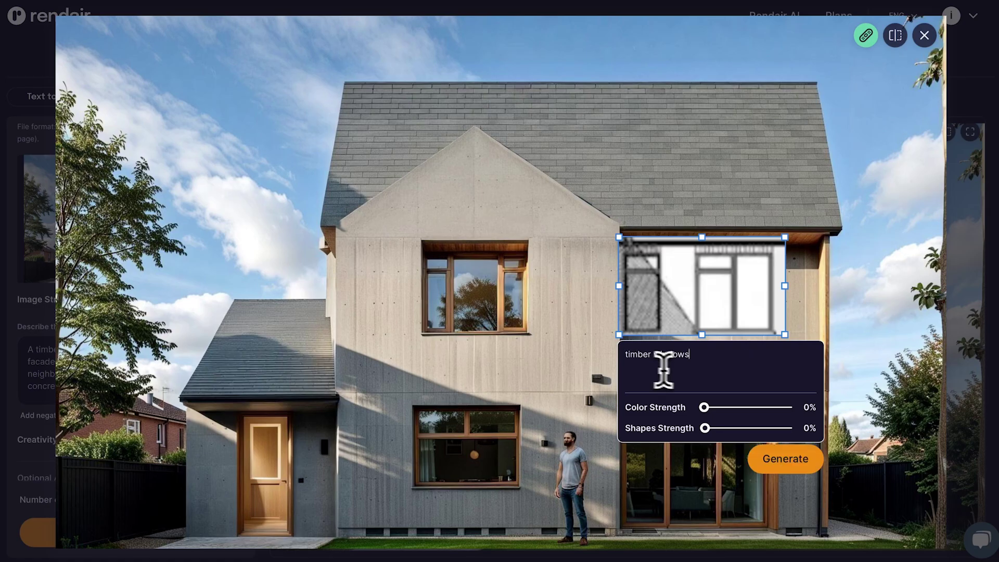
- Regenerate the upper-floor window area as timber windows with raised Shapes Strength, and the strip beside the ground-floor glass doors as concrete
left_click_drag(704, 426, 749, 426)
left_click(785, 460)
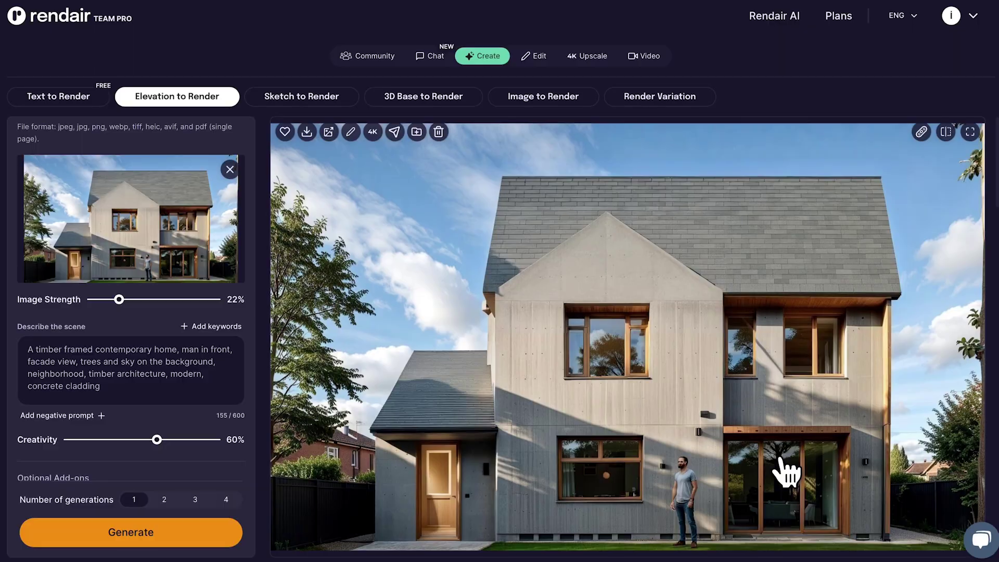
left_click(969, 131)
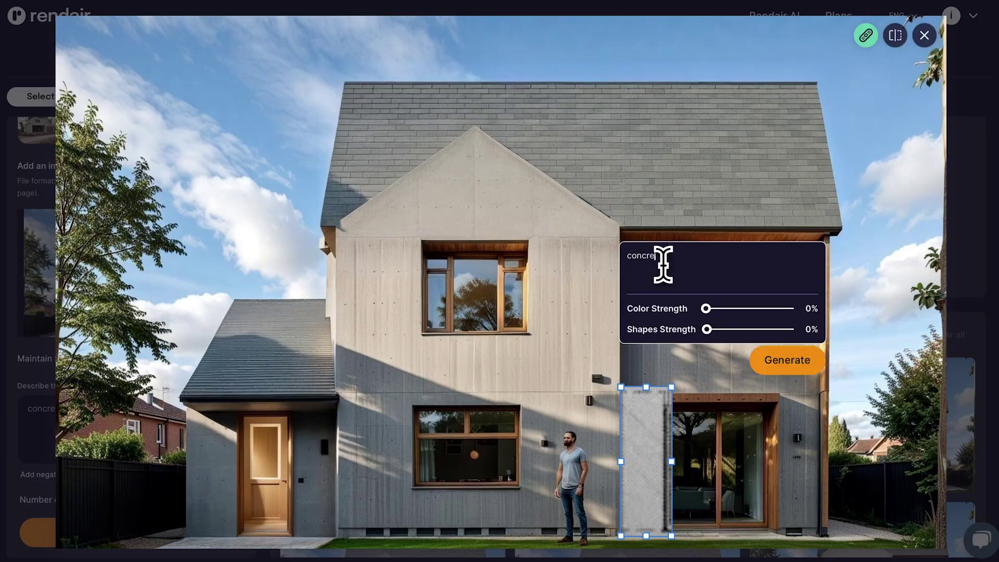
left_click(785, 358)
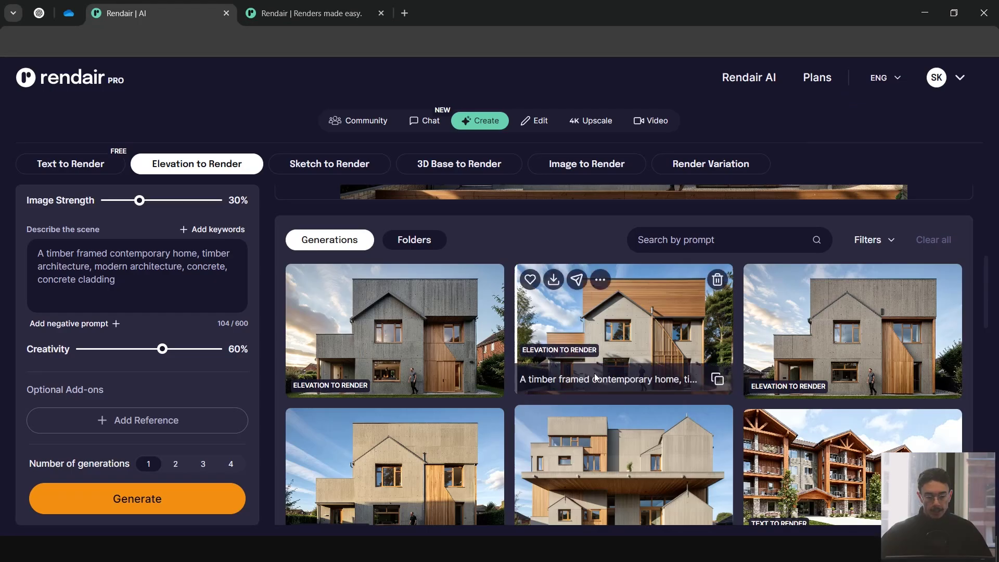
- Add the lit timber building photo as a reference at 30% Reference Strength, generate new elevation renders, and review the settings
scroll(710, 234, "up", 4)
scroll(709, 204, "up", 1)
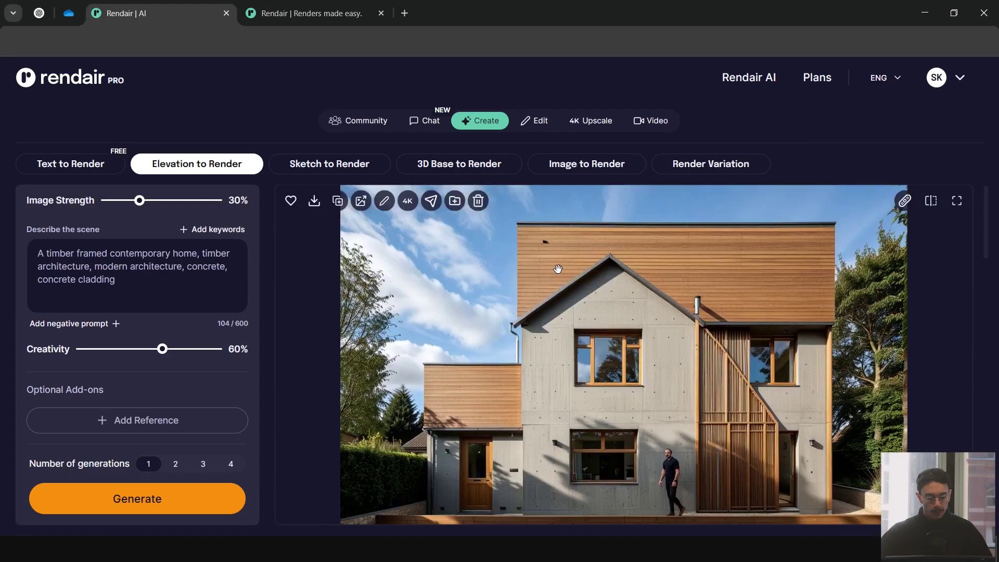
left_click(104, 426)
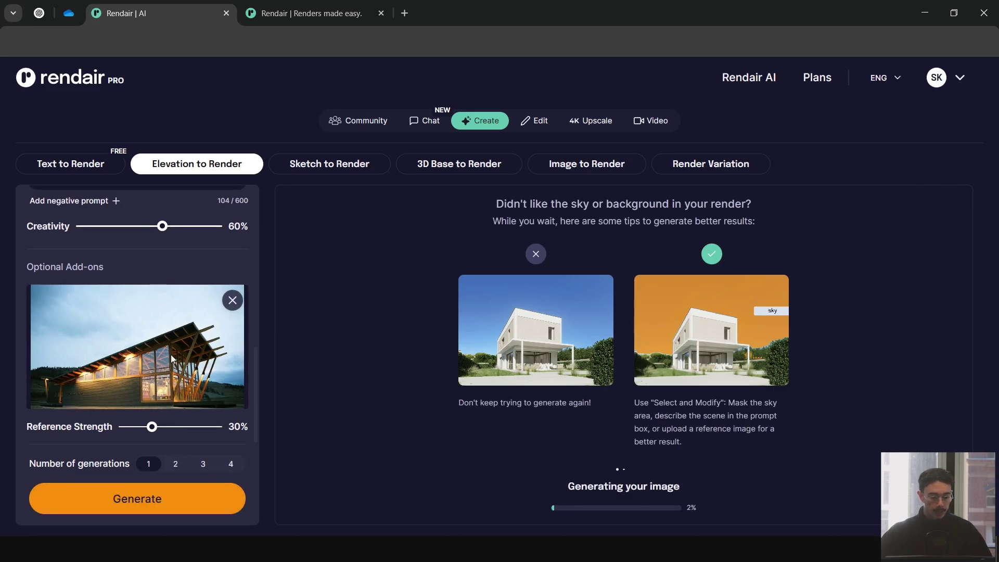
scroll(176, 352, "up", 3)
scroll(157, 364, "down", 3)
scroll(127, 399, "up", 3)
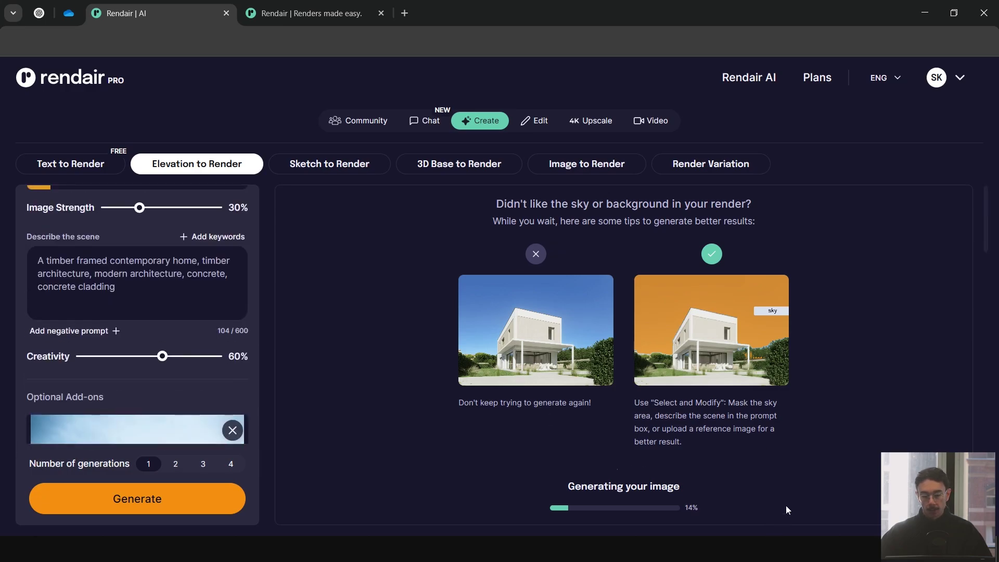
- Examine the new reference-styled dusk renders one by one at full size, and show the first one in the main view
scroll(591, 283, "down", 5)
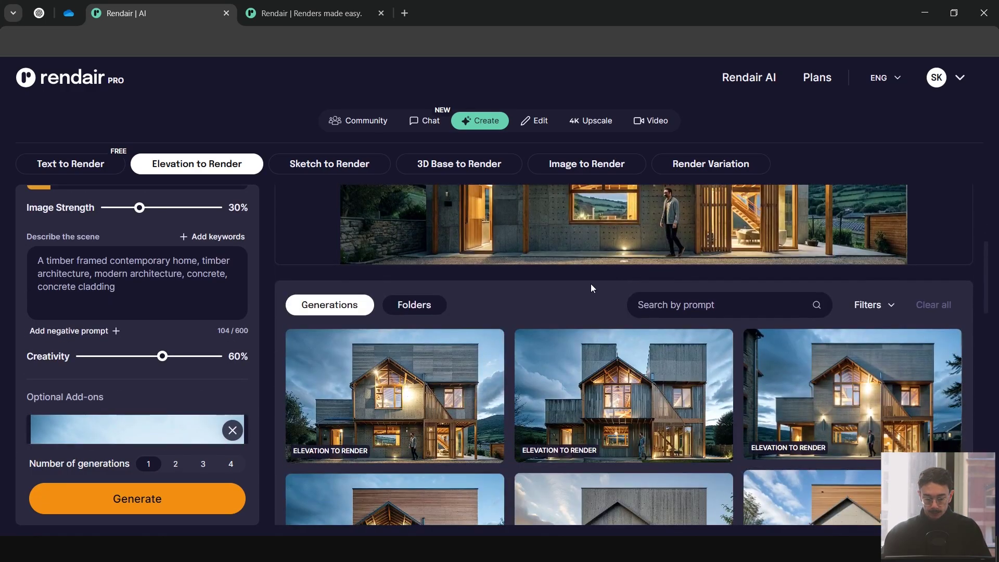
scroll(591, 283, "down", 3)
scroll(590, 290, "up", 1)
left_click(398, 482)
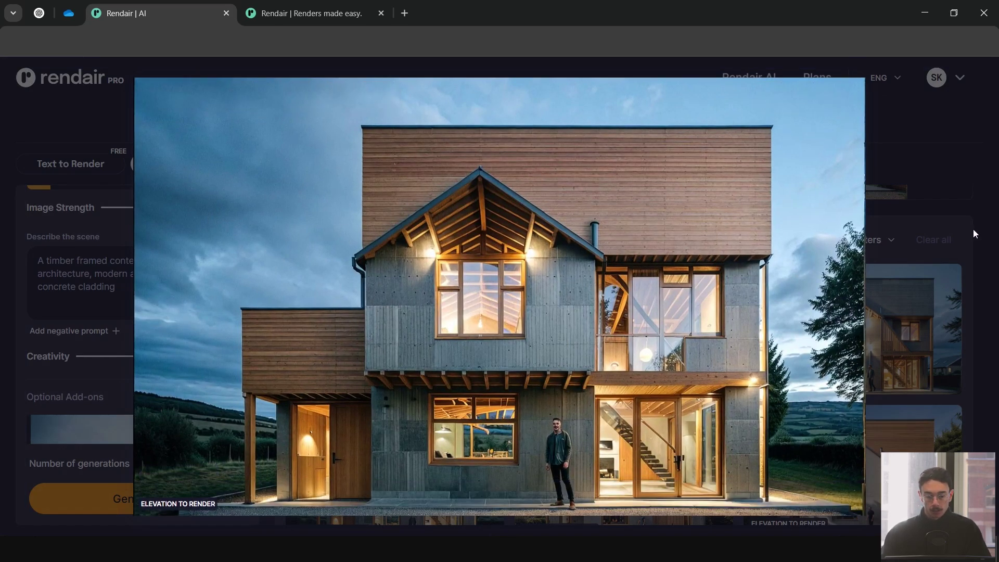
key("Right")
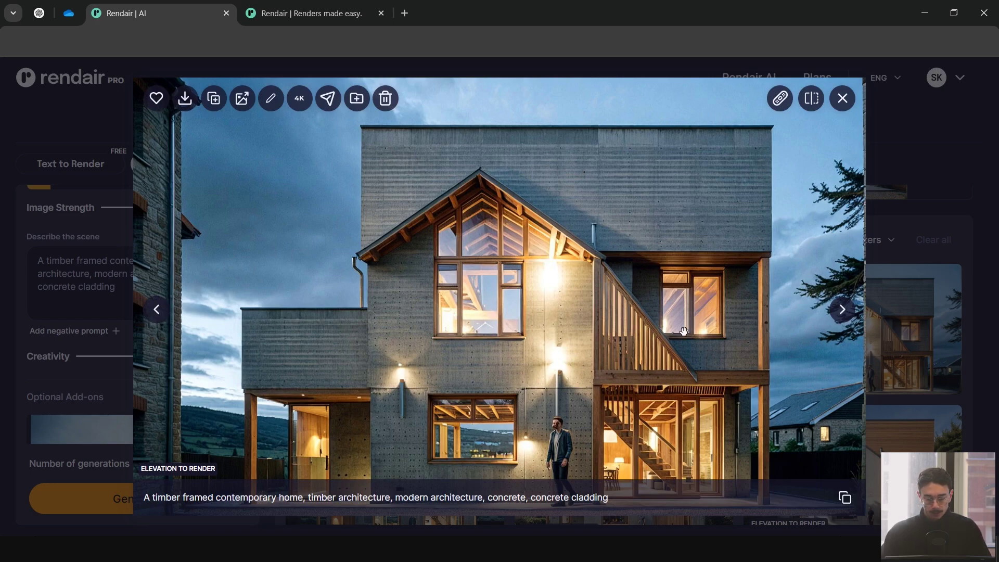
key("Right")
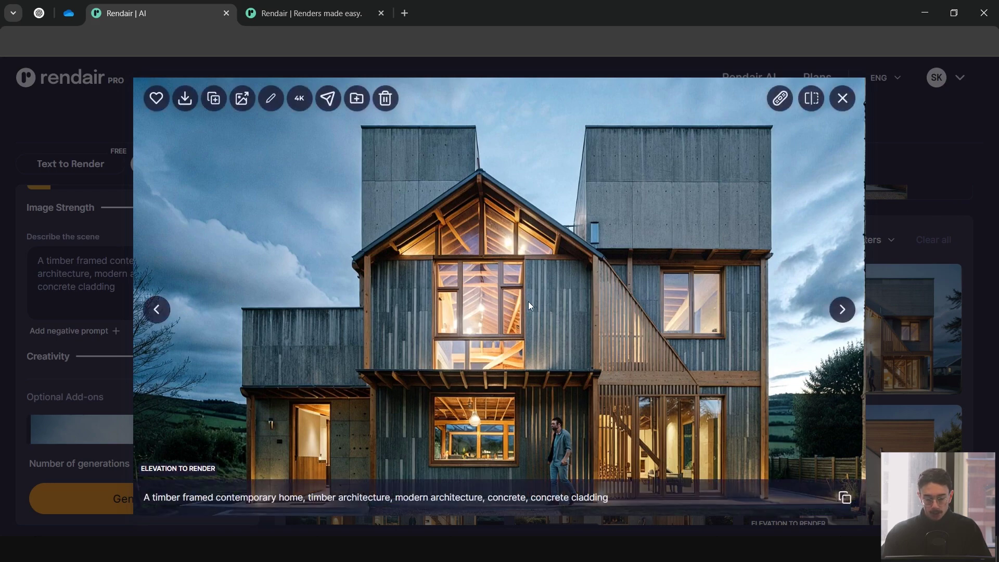
key("Right")
key("Right")
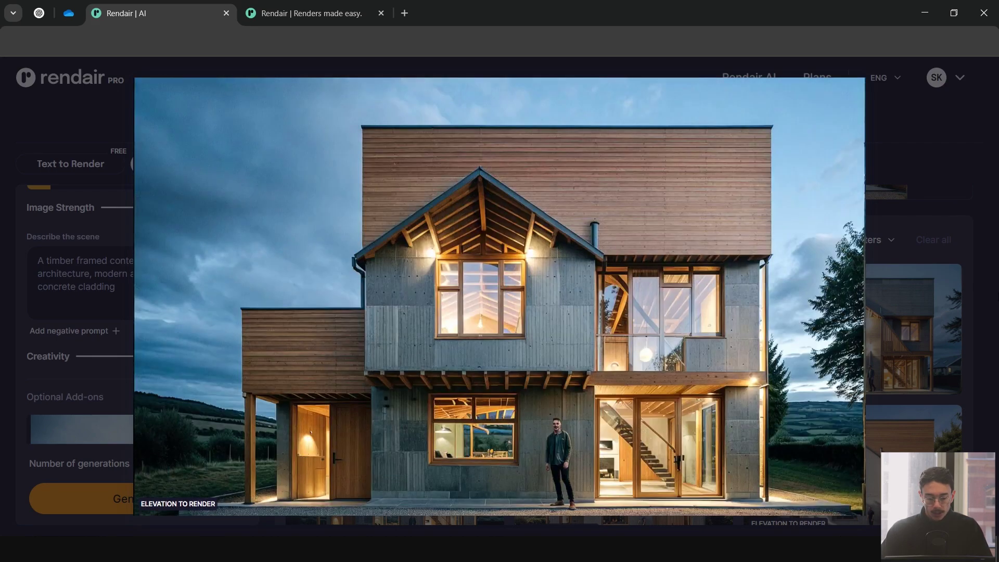
left_click(904, 157)
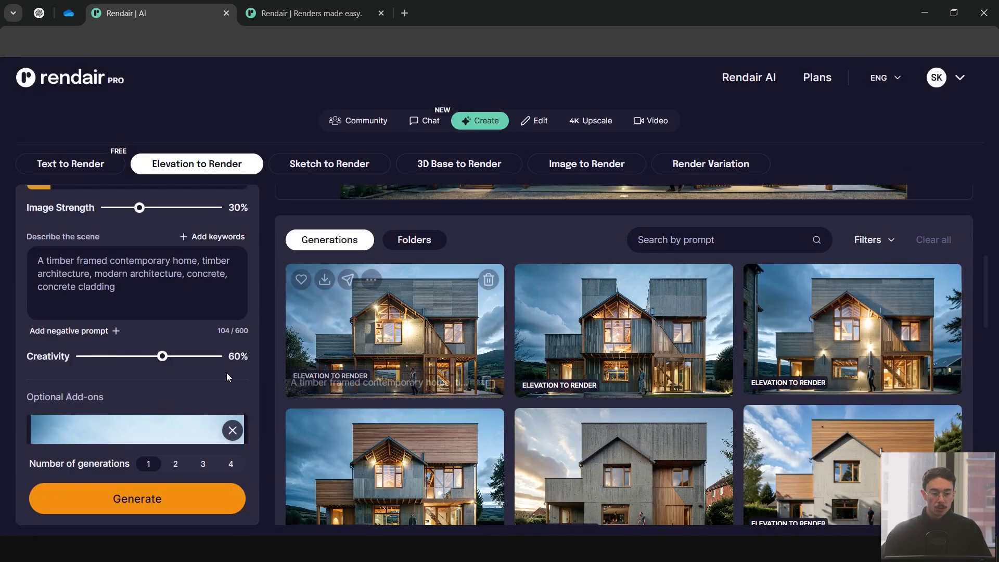
left_click(397, 374)
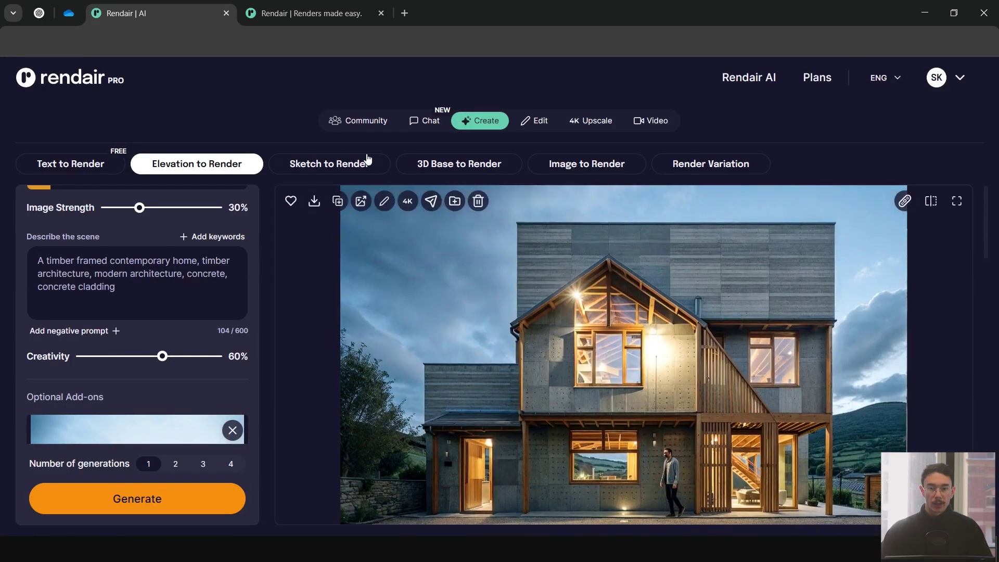
- Switch to Sketch to Render and load the building sketch ViewCapture20240517_205444.jpg as the base image
mouse_move(348, 170)
left_click(348, 168)
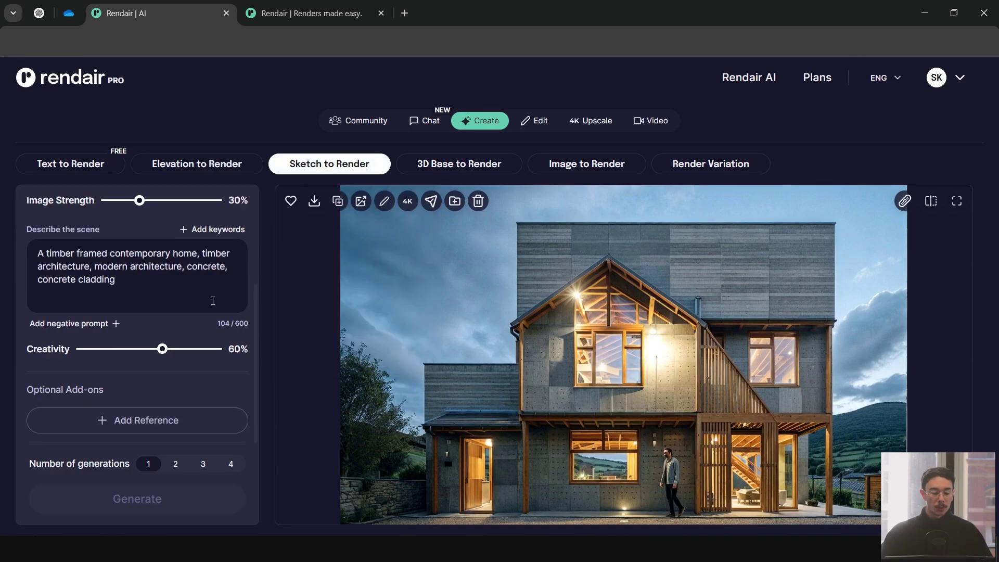
scroll(213, 300, "up", 3)
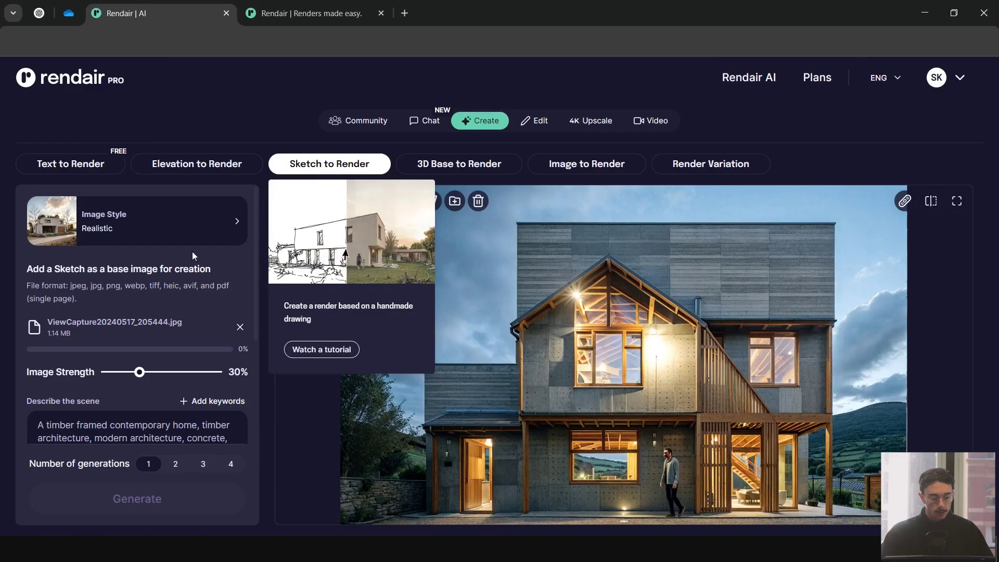
- Replace "timber" with "steel" at the start of the scene description and remove "timber architecture" with its extra comma
left_click_drag(103, 380, 47, 380)
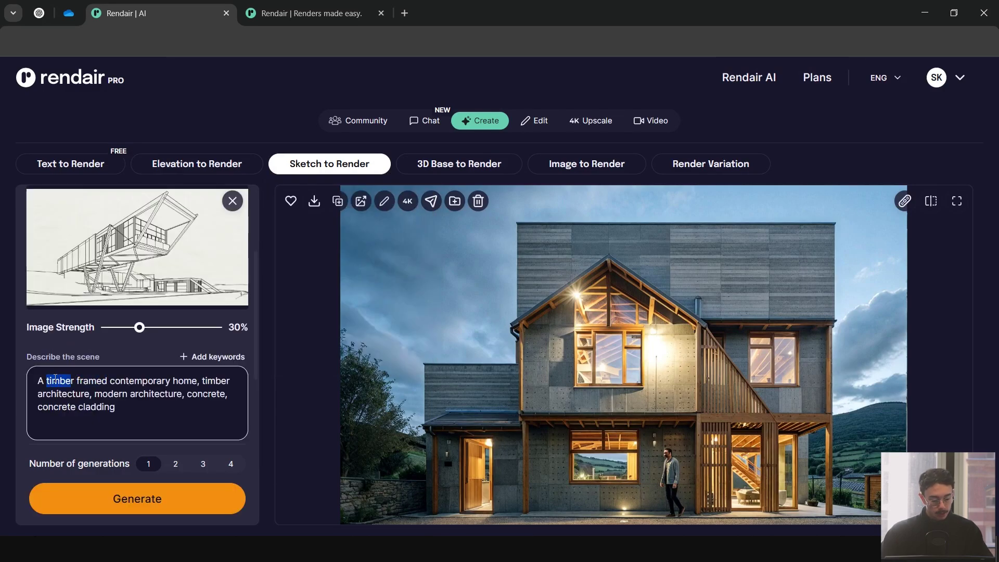
type("steel")
left_click_drag(200, 380, 94, 394)
key("BackSpace")
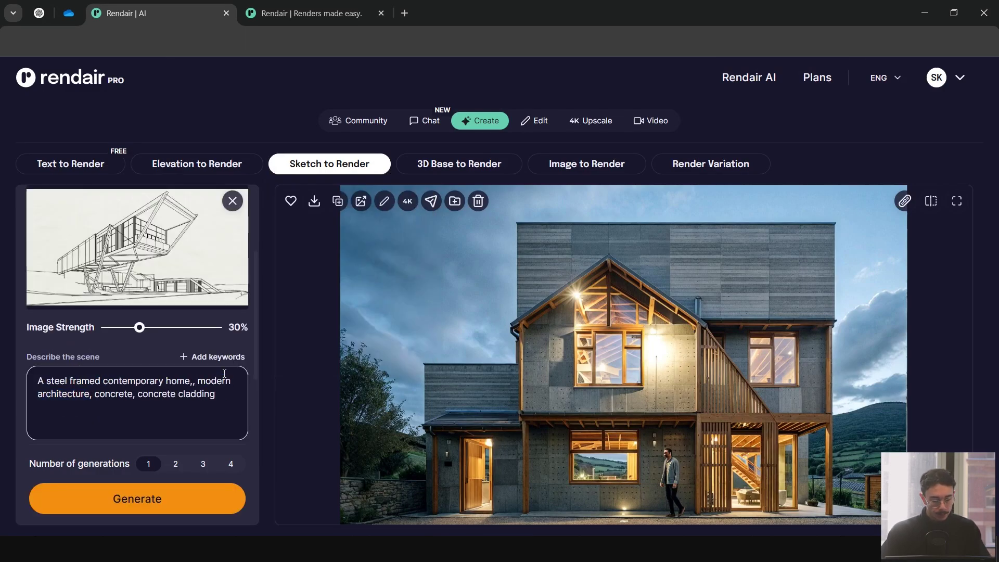
key("BackSpace")
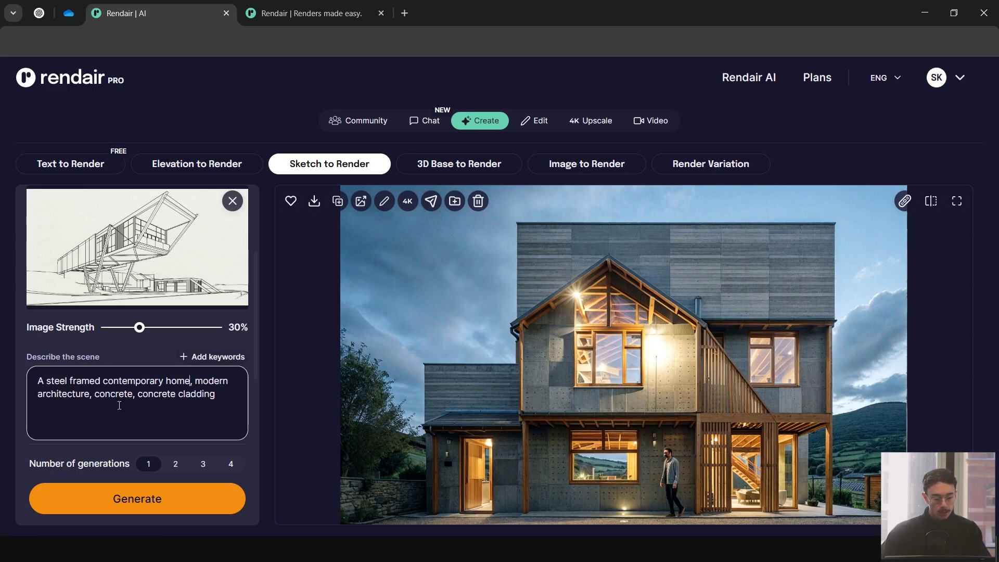
- Append ", steel architecture, alpine, coastal" to the end of the scene description
left_click(215, 398)
type(", steel architecture")
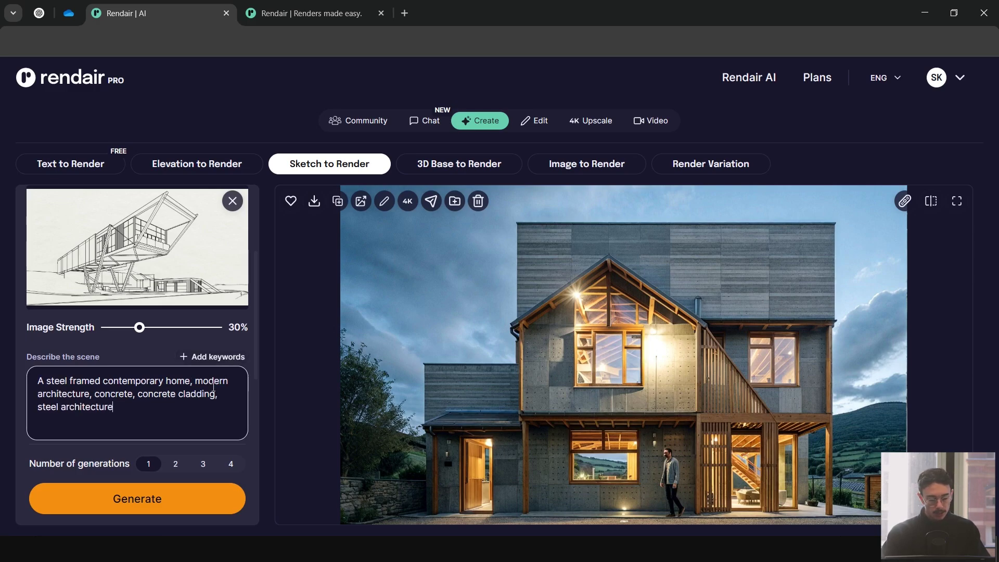
type(", alpine, coastal")
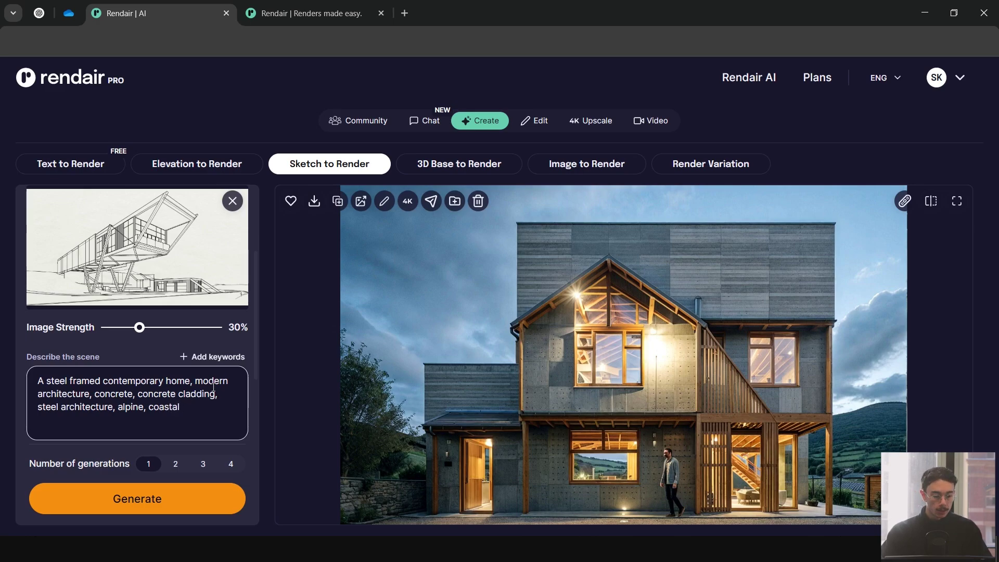
- Keep the Realistic image style for the sketch render and open the negative prompt field
left_click(217, 227)
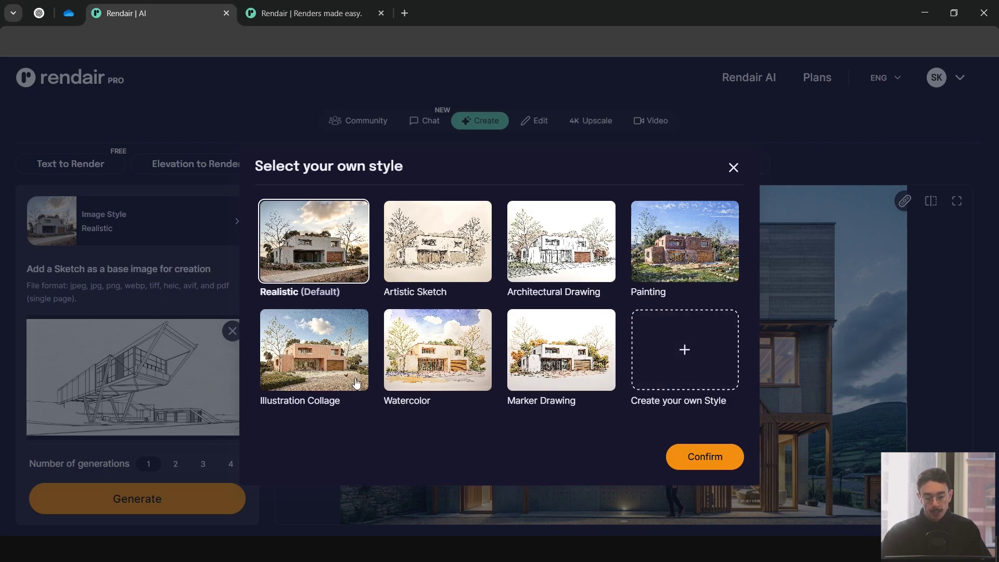
left_click(726, 455)
left_click(68, 384)
scroll(187, 318, "up", 2)
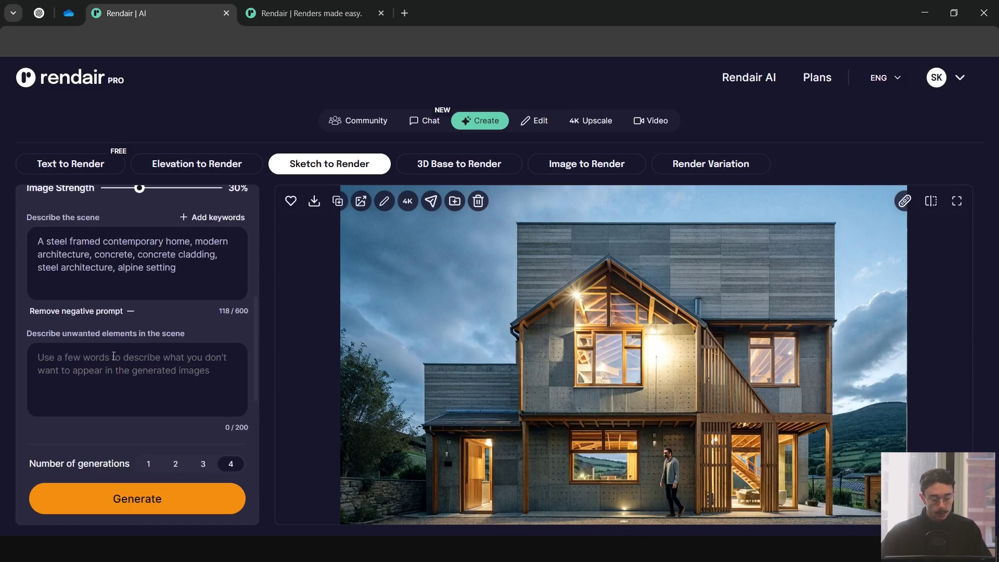
- Enter "timber framing" as the unwanted element in the scene and generate the renders from the sketch
scroll(168, 335, "up", 5)
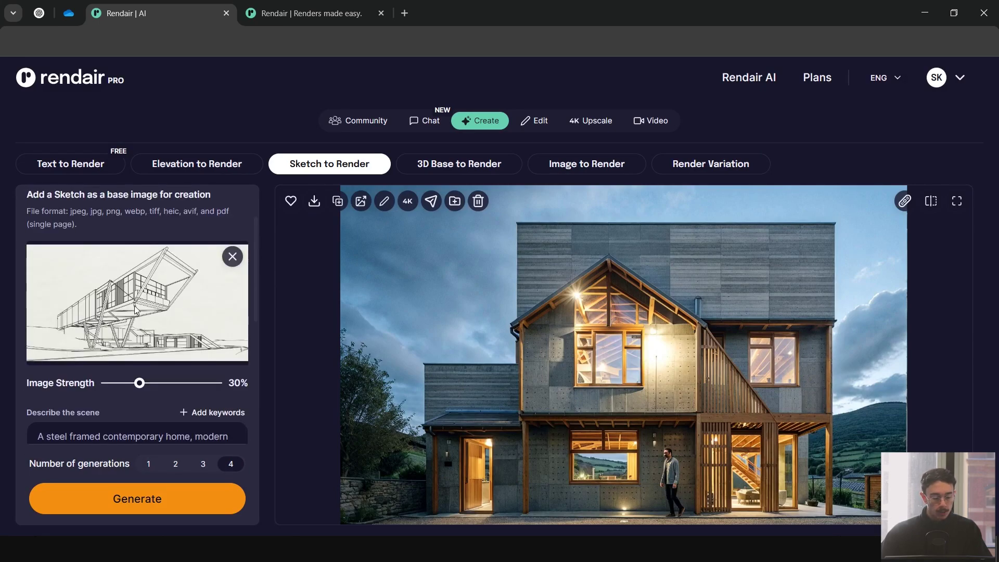
scroll(189, 297, "down", 6)
type("timb")
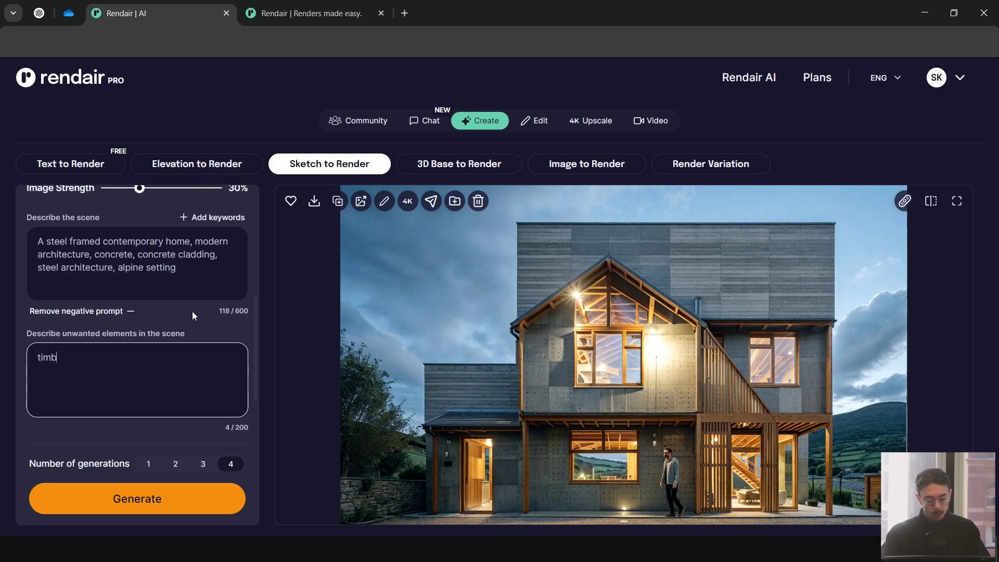
type("er framing")
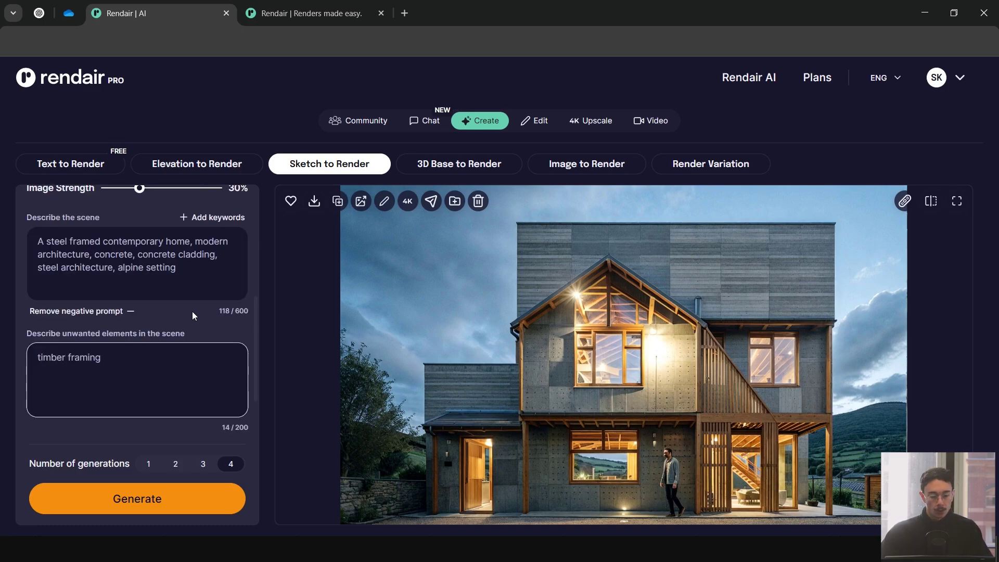
scroll(181, 312, "down", 3)
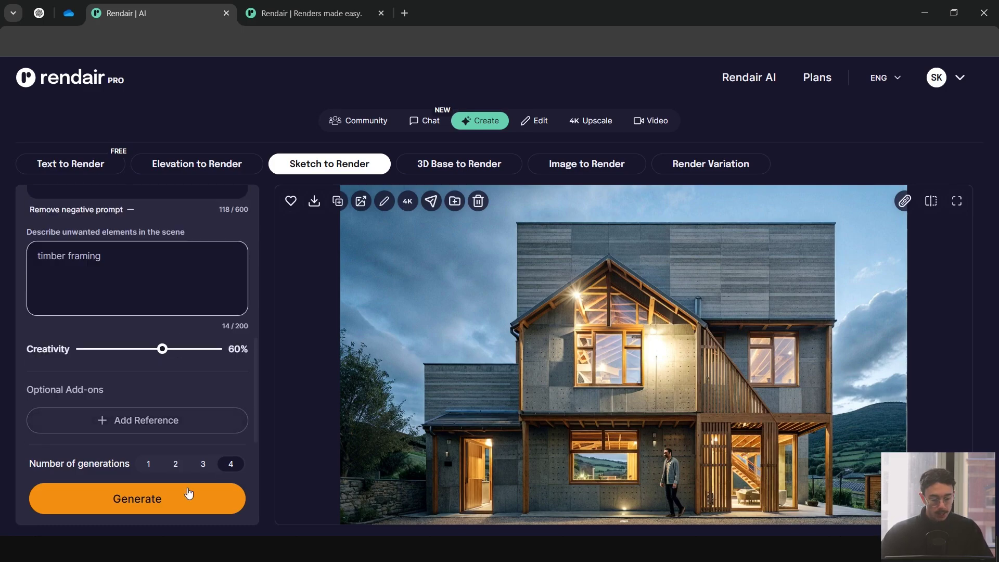
left_click(156, 498)
scroll(197, 346, "up", 7)
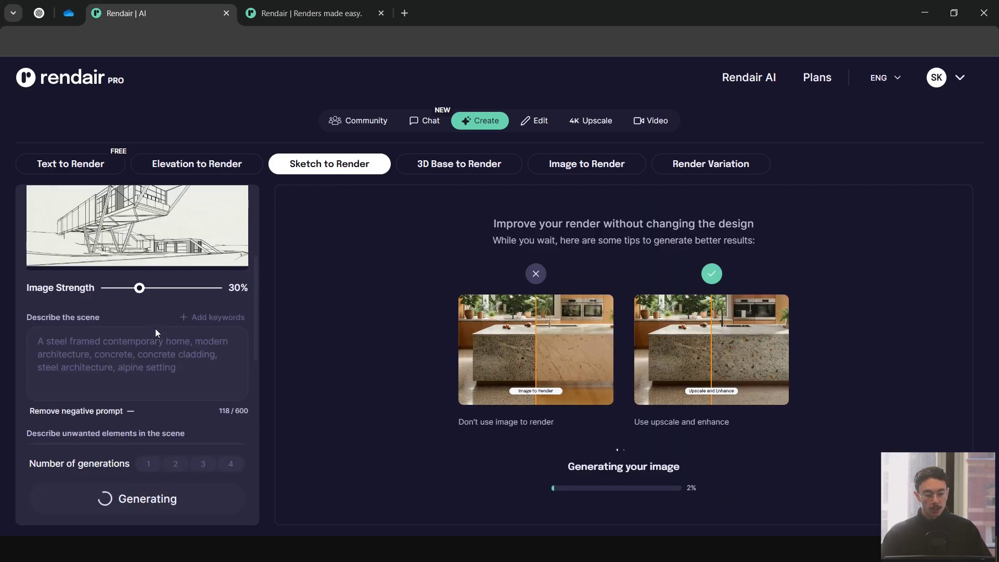
- Browse the Sketch to Render results and examine the steel and concrete alpine-setting renders at full size
scroll(157, 329, "up", 1)
scroll(159, 326, "down", 5)
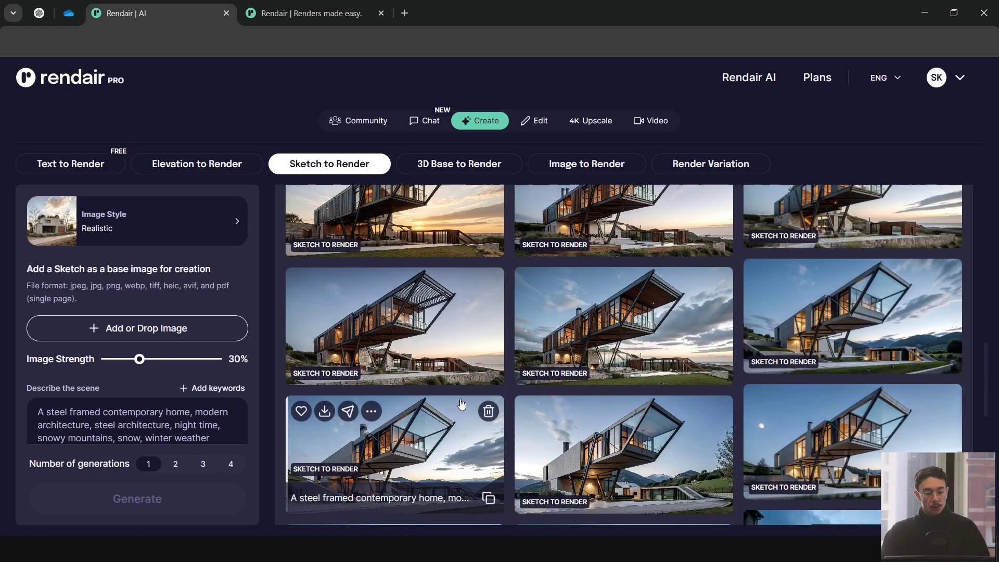
scroll(151, 372, "down", 2)
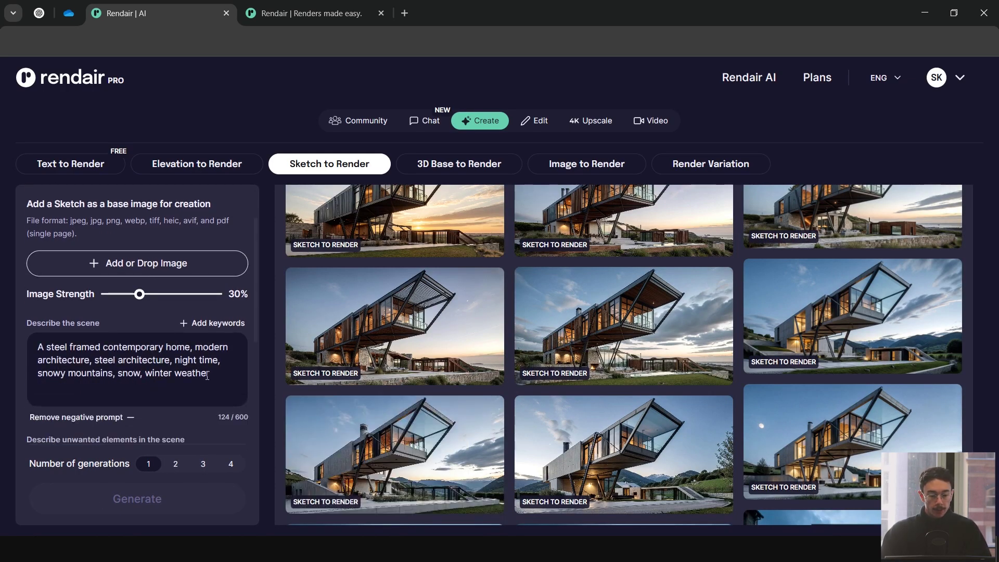
scroll(772, 258, "down", 1)
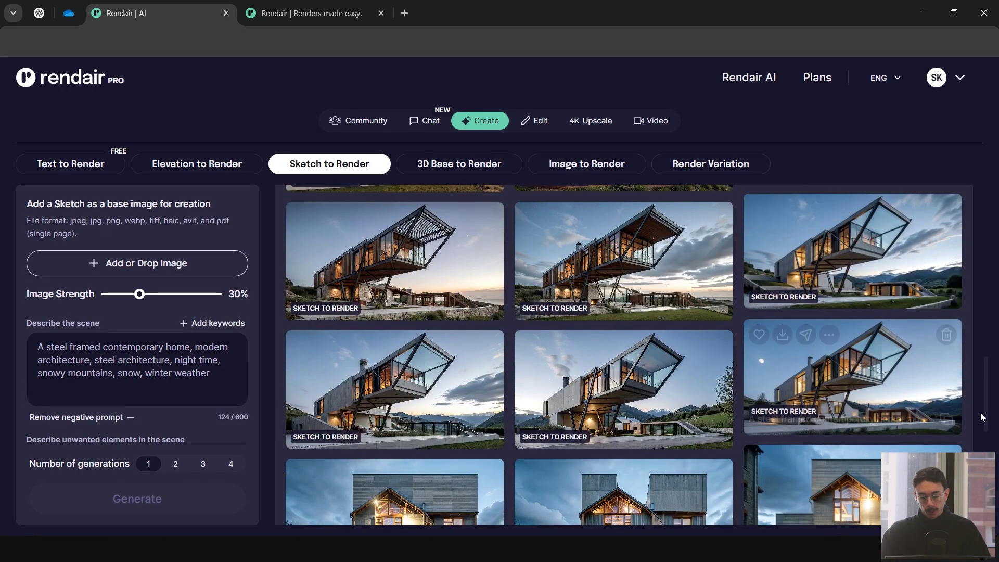
left_click(870, 389)
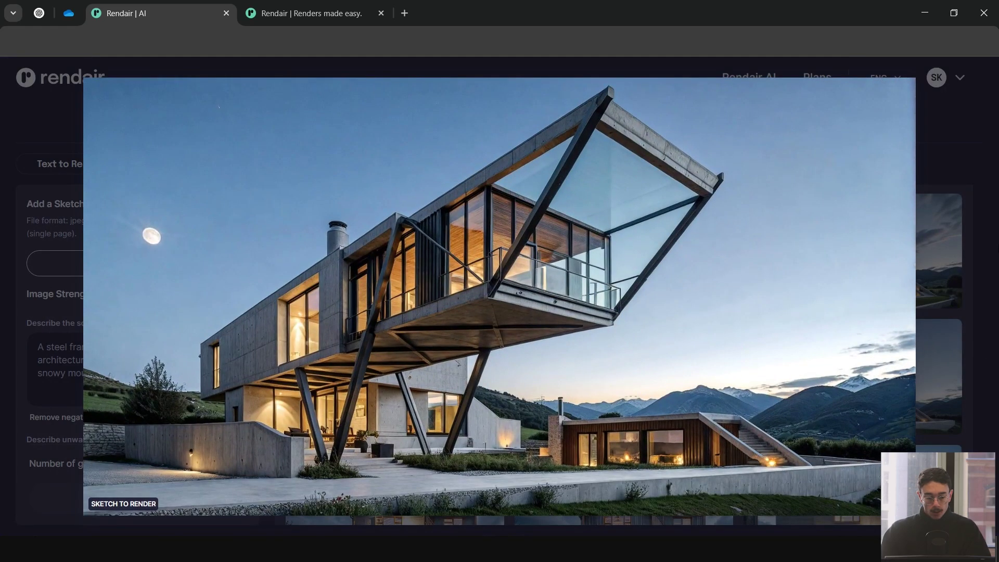
mouse_move(606, 419)
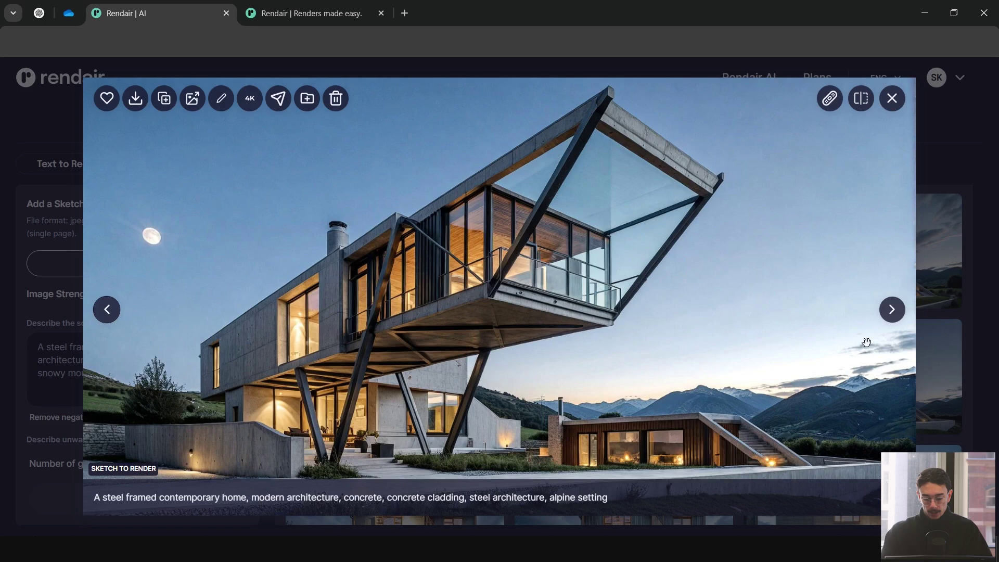
key("Right")
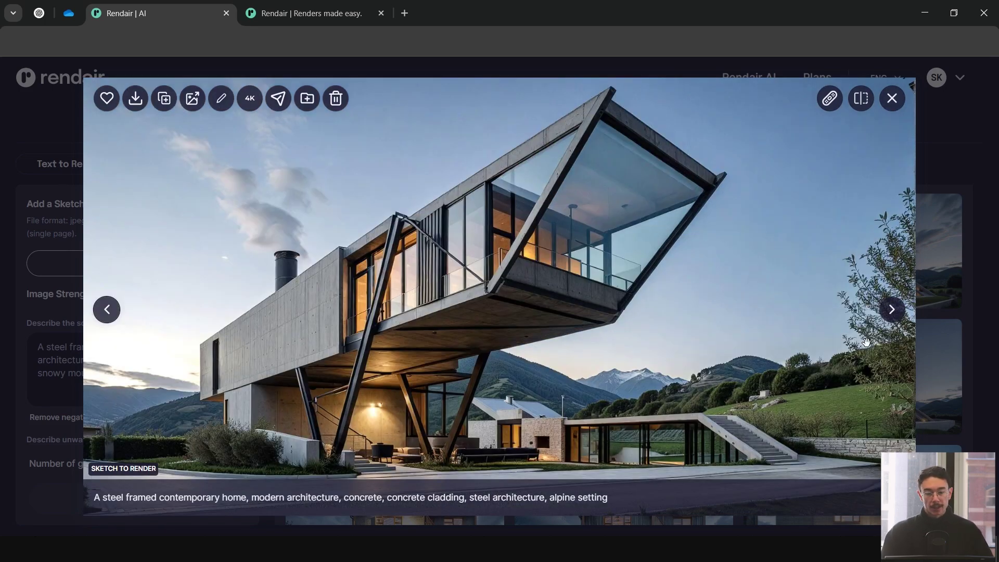
- Open the alpine render with the smoking chimney in Remove Objects, mark the chimney with the Magic Wand and remove it
left_click(221, 100)
left_click(210, 153)
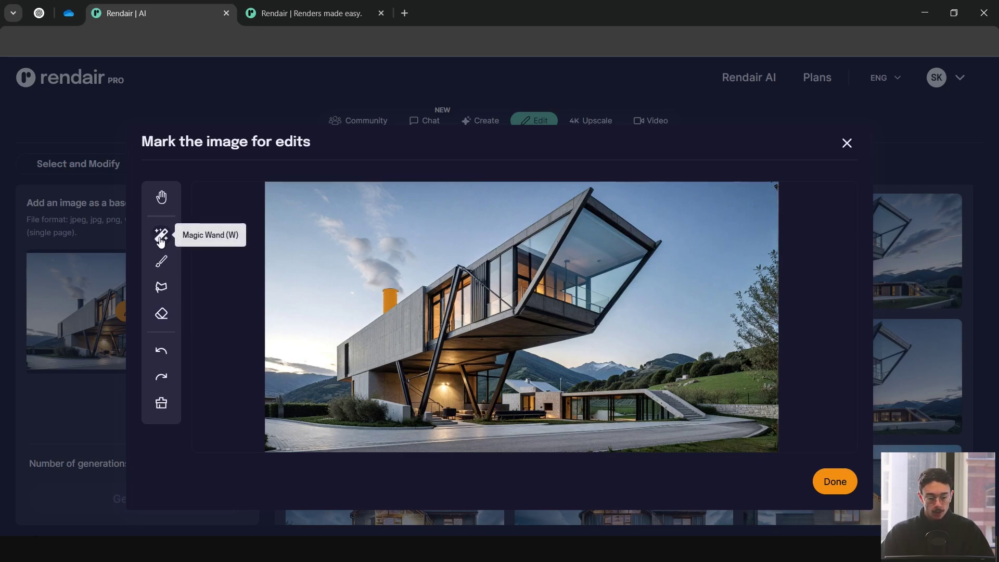
left_click(402, 255)
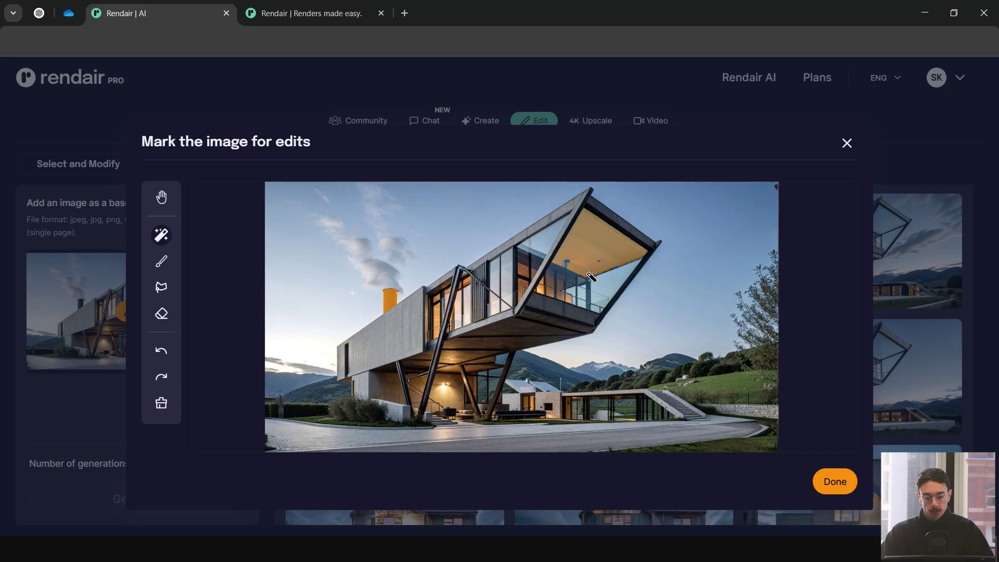
left_click(834, 481)
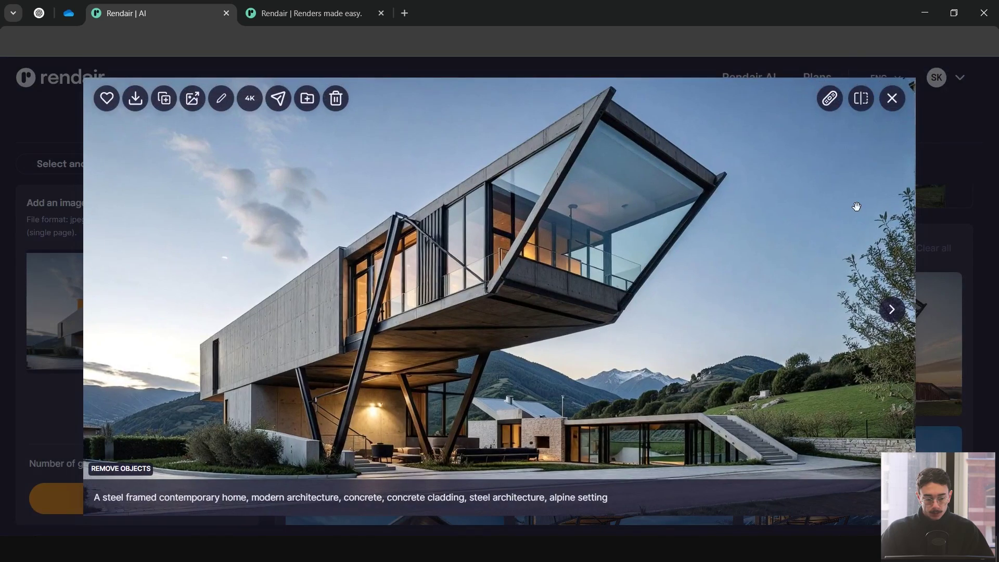
- Compare the chimney removal before and after with the comparison slider, and close the full-size view
left_click(861, 98)
left_click_drag(480, 302, 522, 293)
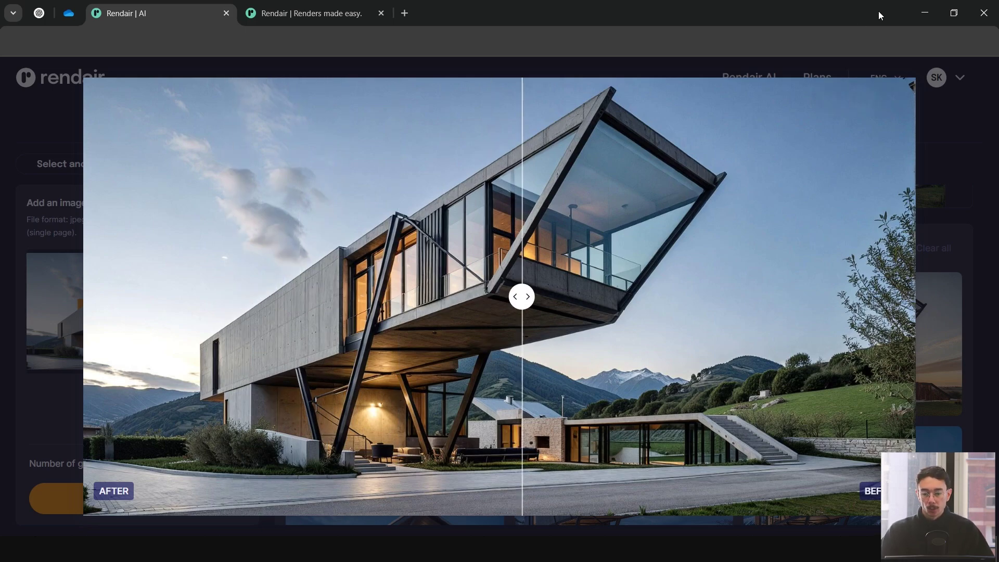
left_click(891, 98)
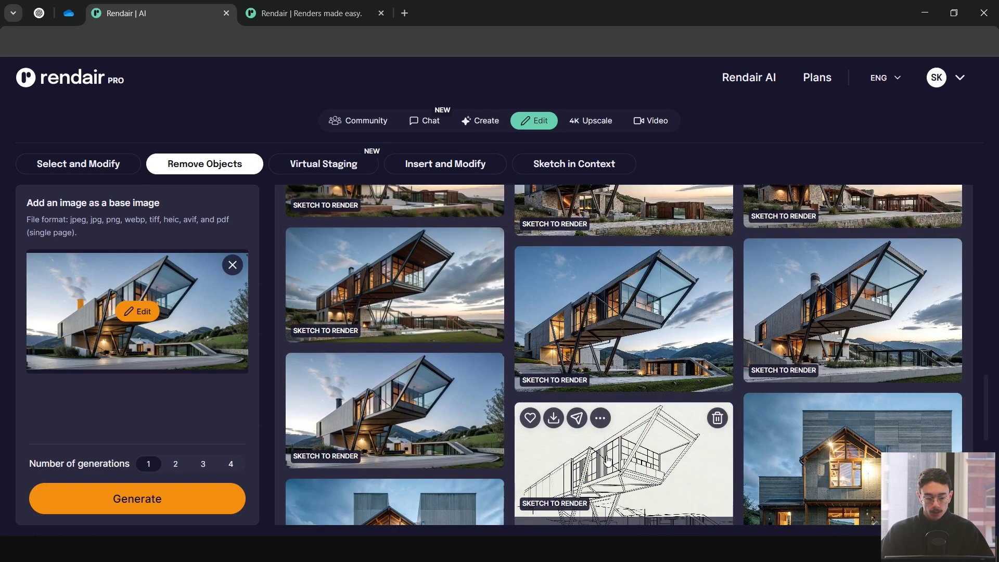
- Examine the sketch-based coastal and sunset variations of the steel home one by one at full size
left_click(630, 447)
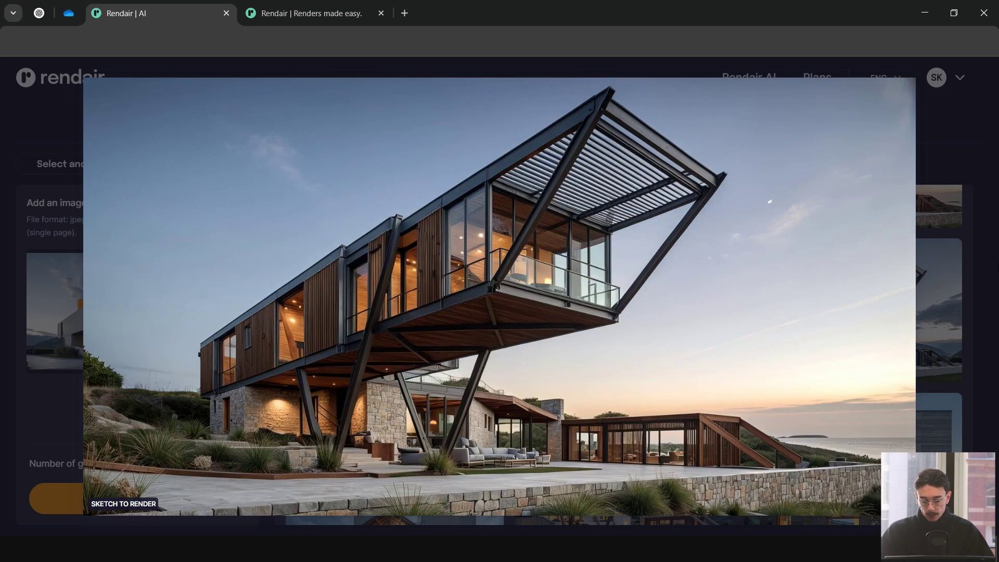
mouse_move(828, 493)
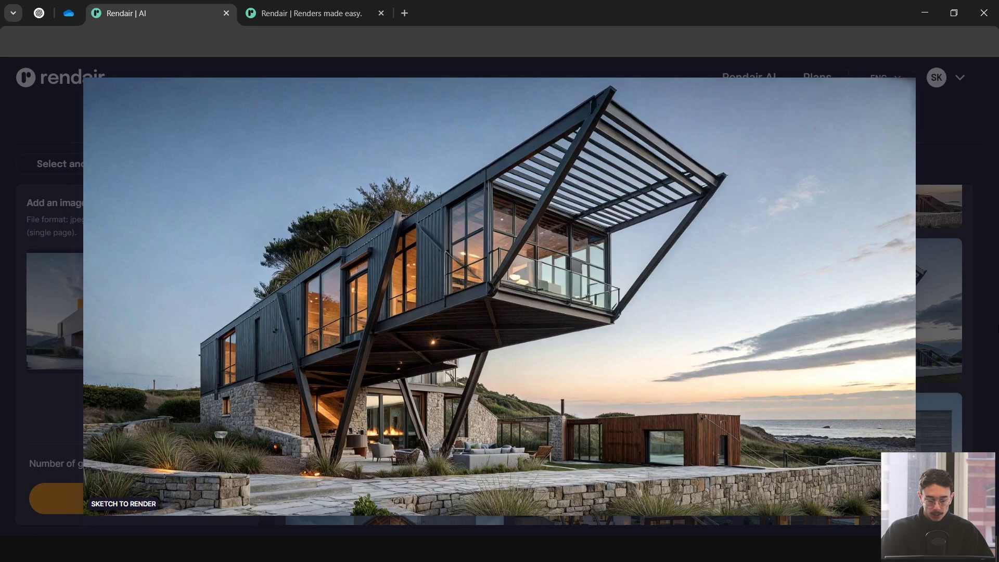
mouse_move(566, 493)
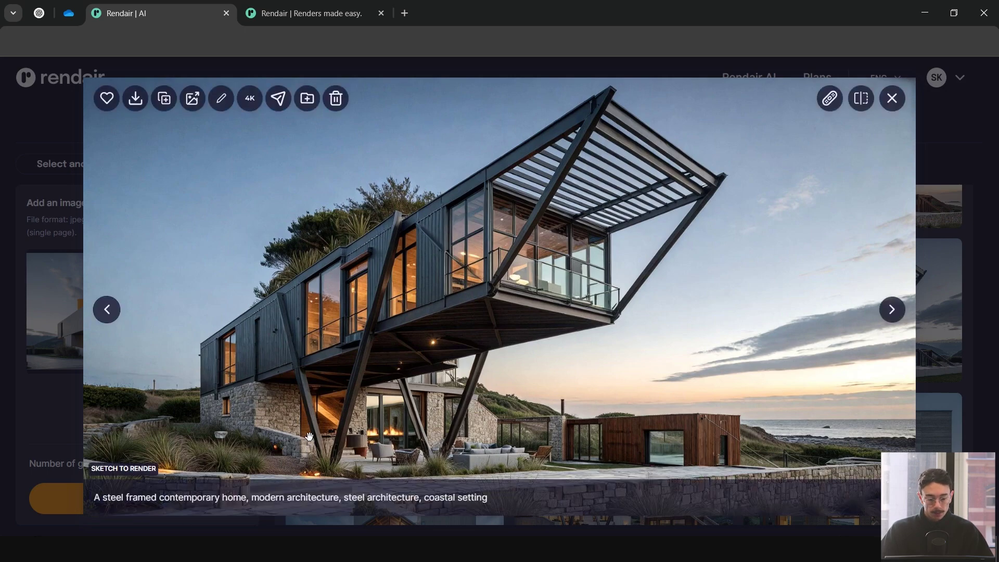
left_click_drag(500, 407, 801, 306)
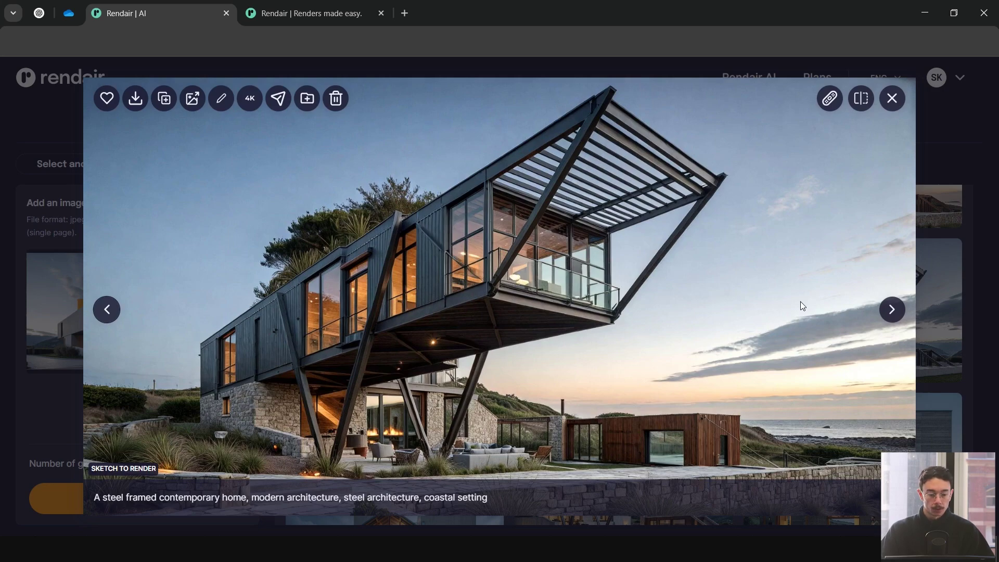
key("Right")
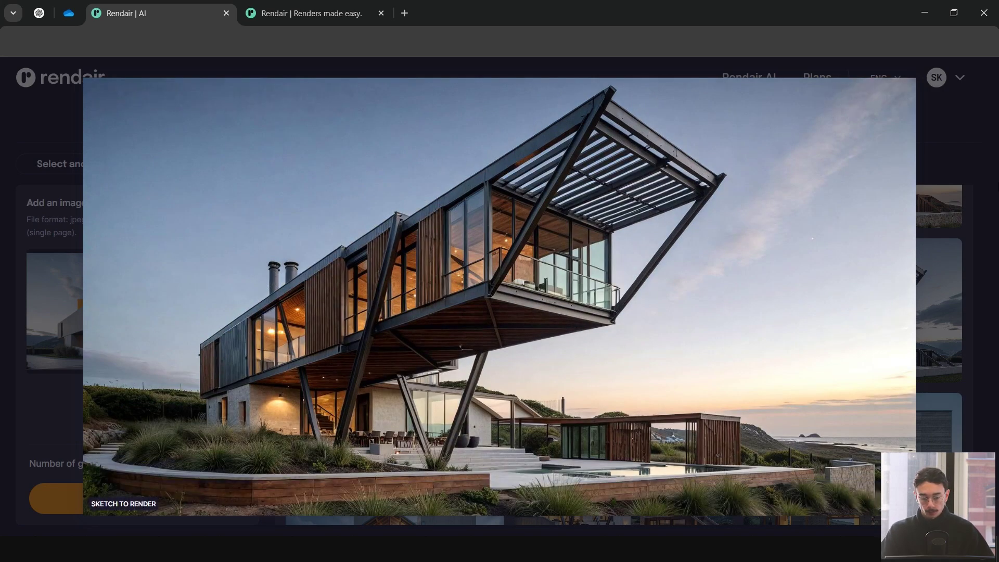
key("Right")
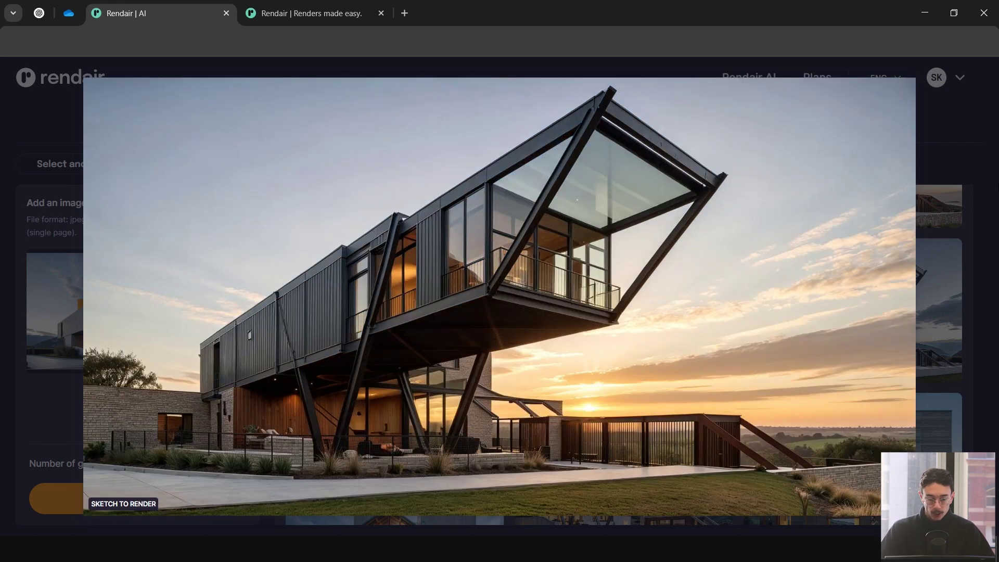
- Compare the snowy winter renders of the steel home back and forth at full size, and close the viewer
key("Right")
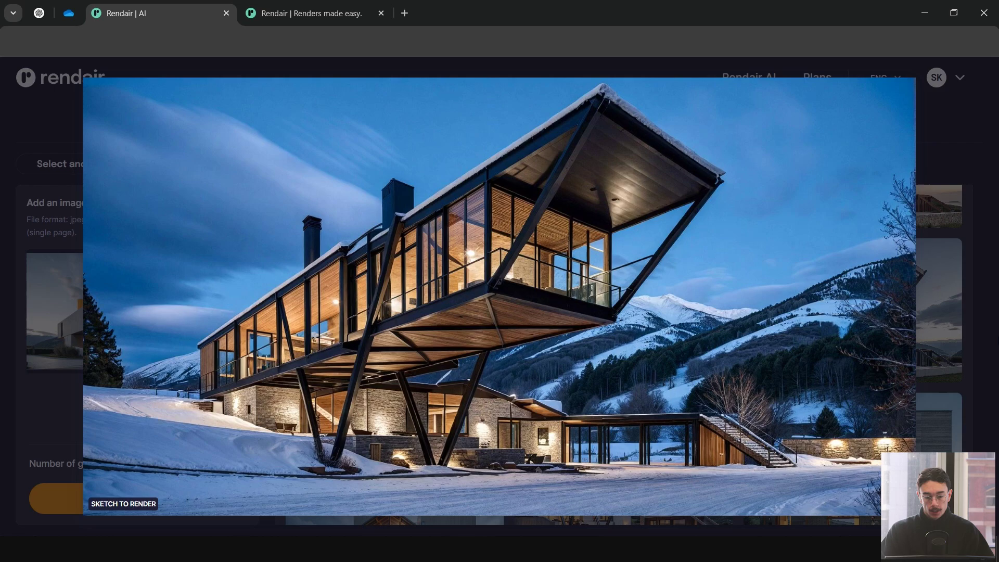
key("Right")
key("Right")
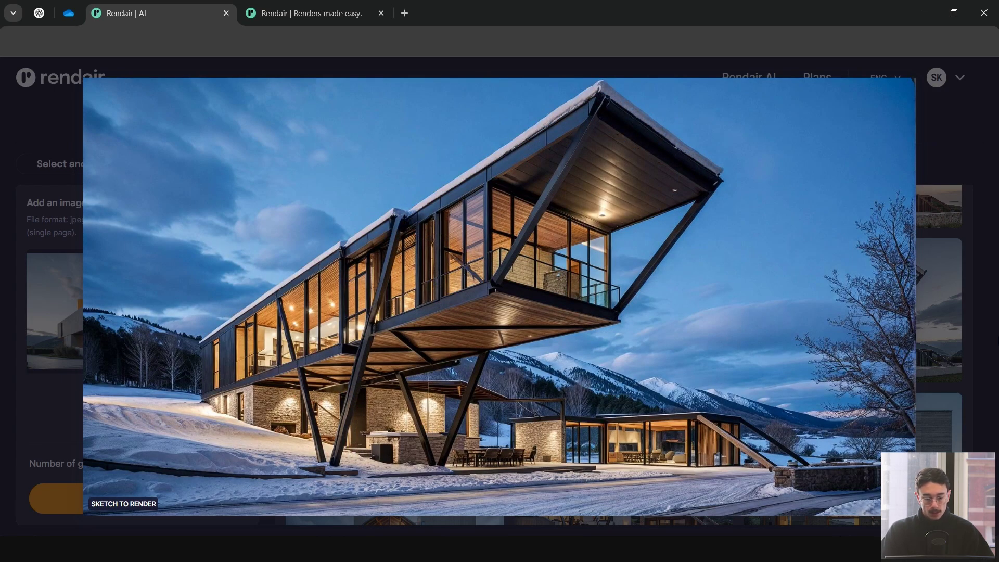
key("Right")
key("Right")
key("Left")
key("Left")
key("Right")
key("Left")
key("Left")
key("Left")
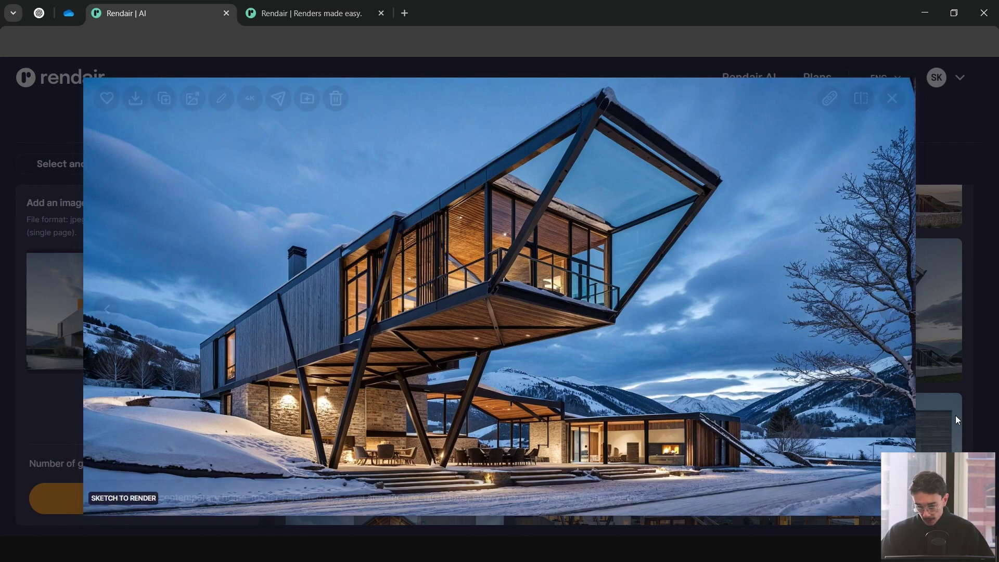
key("Left")
key("Left")
key("Left")
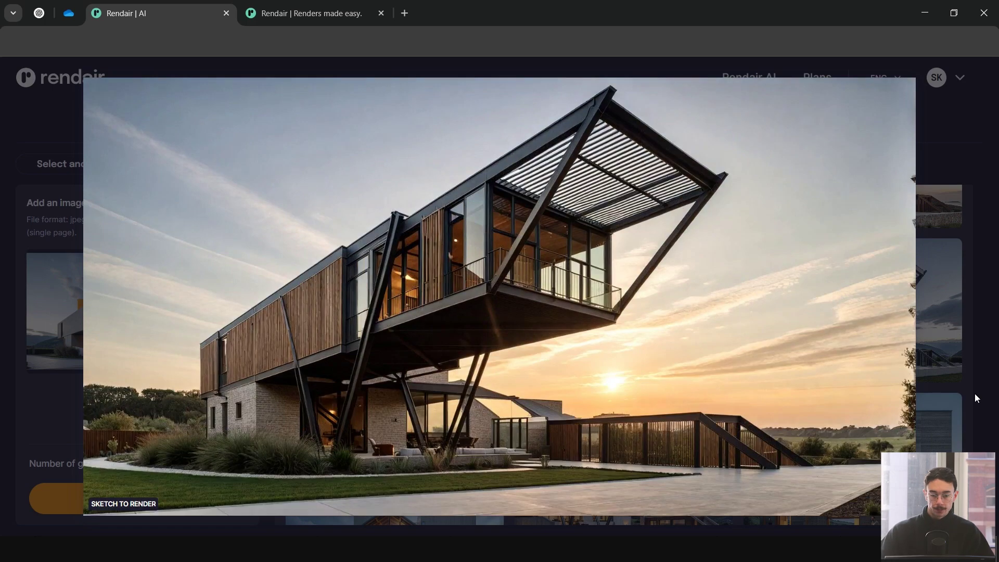
left_click(966, 170)
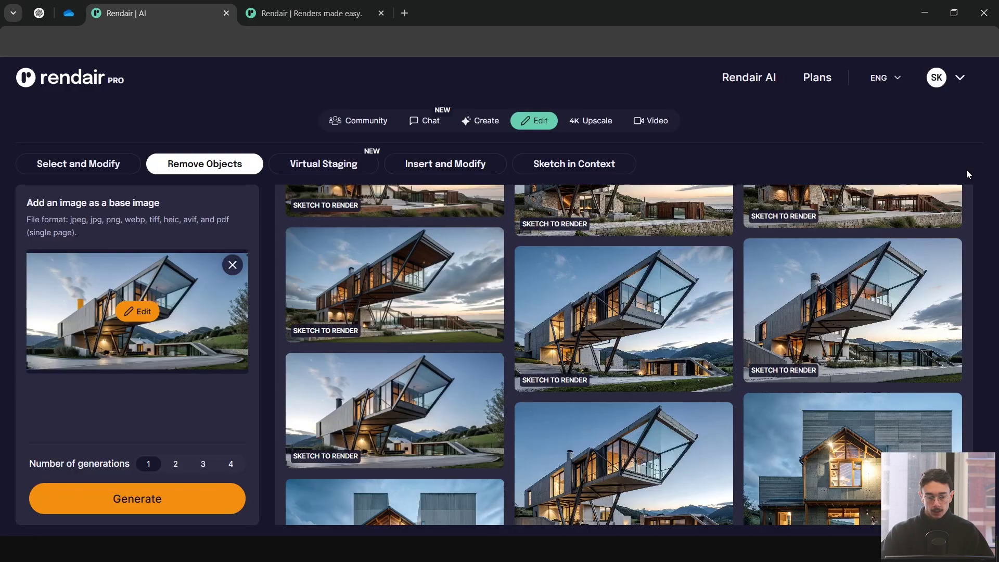
- Open the edited render without the chimney at full size and inspect its supports, annex, mountain backdrop and cantilever in close-up
left_click(362, 281)
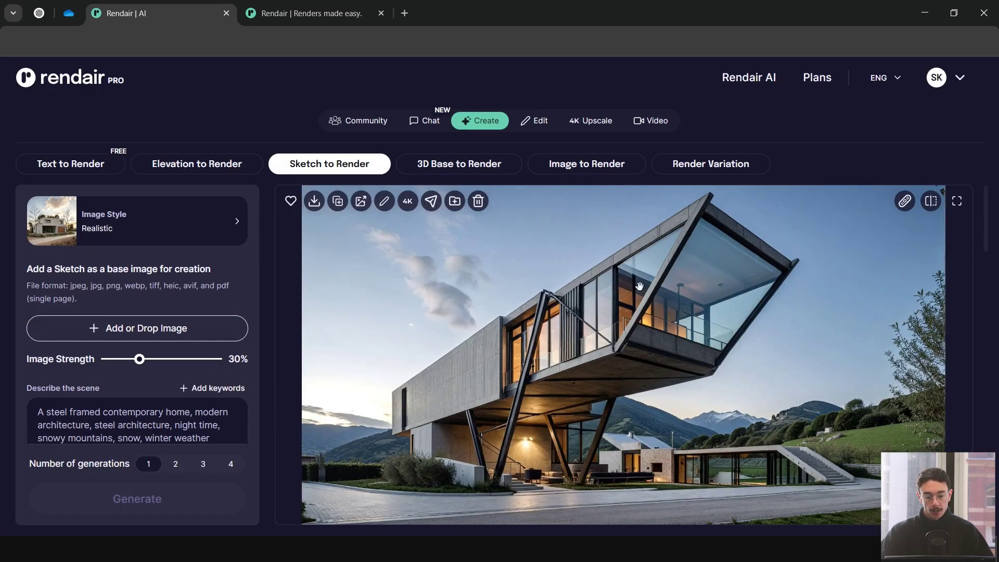
left_click(625, 370)
scroll(495, 379, "up", 6)
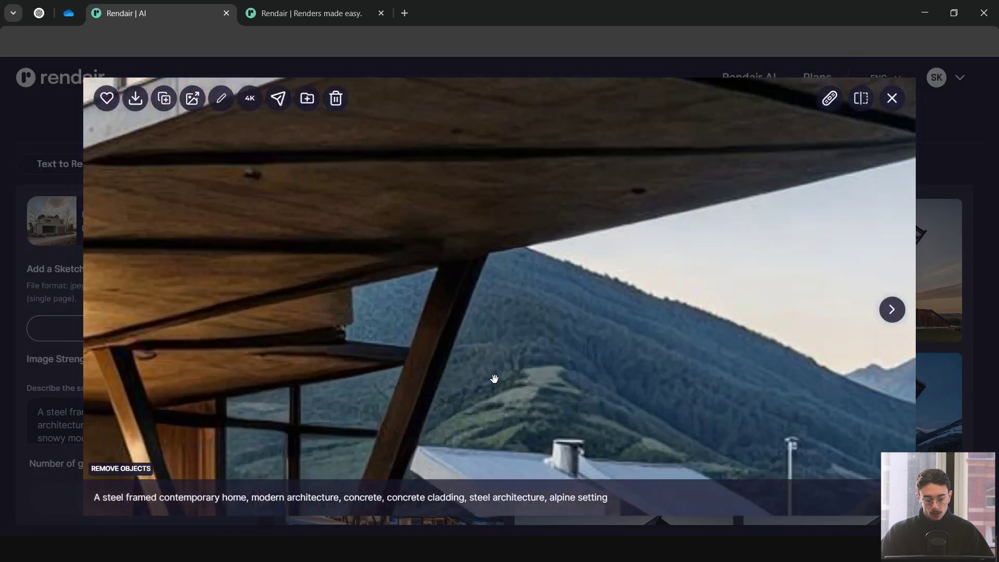
scroll(354, 286, "down", 3)
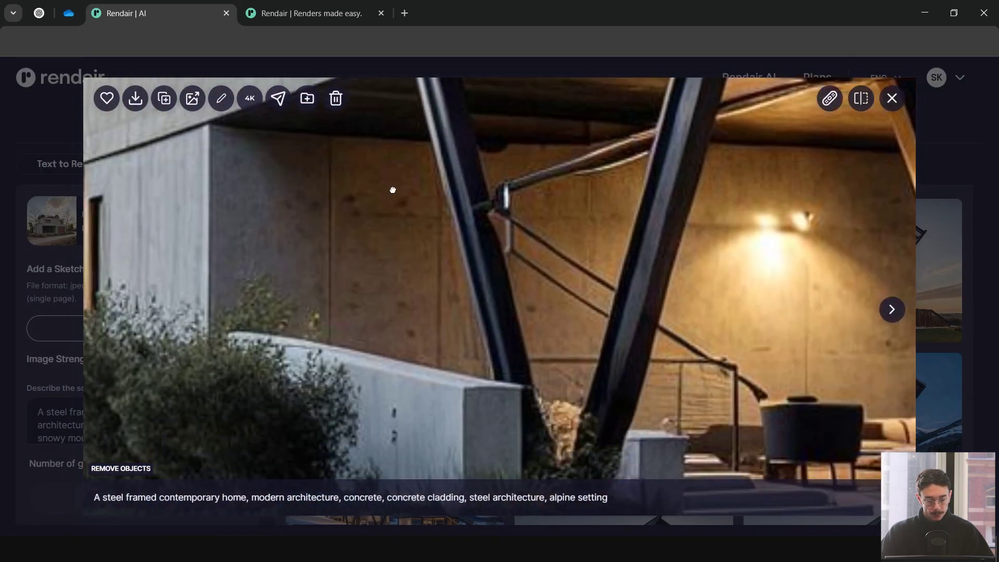
scroll(408, 357, "up", 3)
left_click_drag(408, 357, 307, 260)
left_click_drag(676, 333, 312, 333)
left_click_drag(572, 333, 473, 332)
left_click_drag(910, 312, 499, 390)
left_click_drag(780, 333, 370, 340)
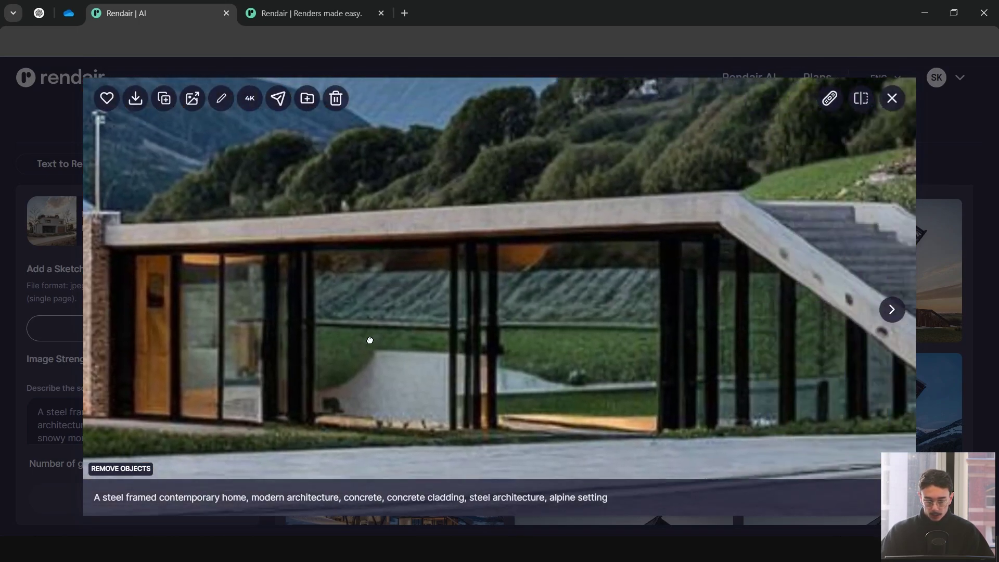
left_click_drag(787, 261, 597, 464)
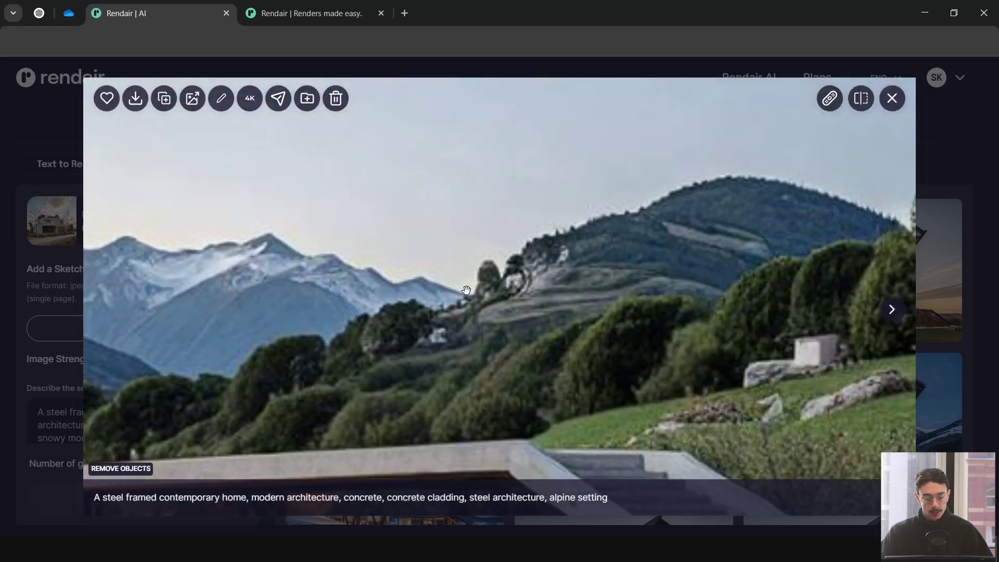
scroll(466, 289, "down", 3)
scroll(485, 352, "up", 5)
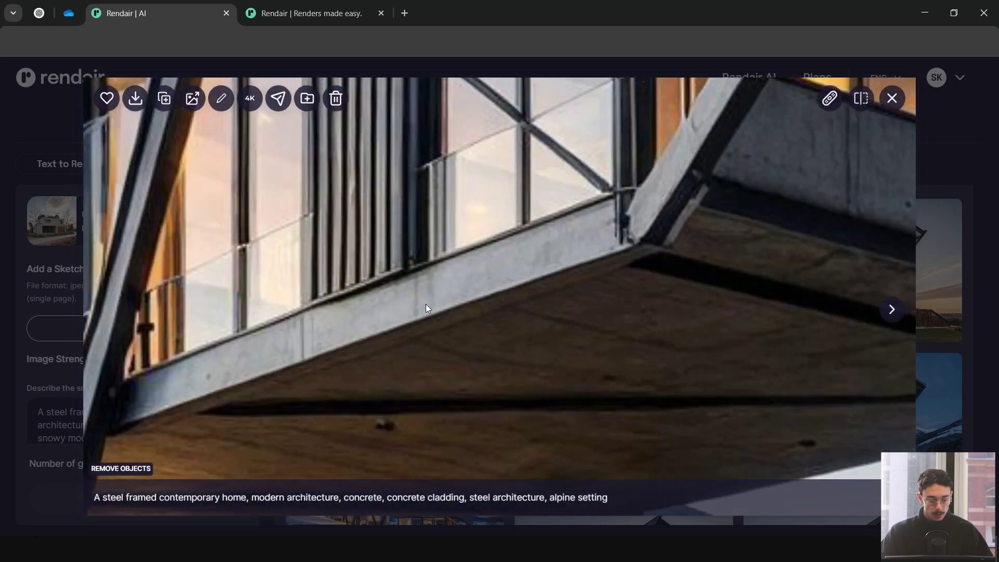
- Browse the 3D Base to Render generations and view the aerial lakeside and entrance-stair renders of the futuristic cultural centre at full size
scroll(738, 290, "down", 5)
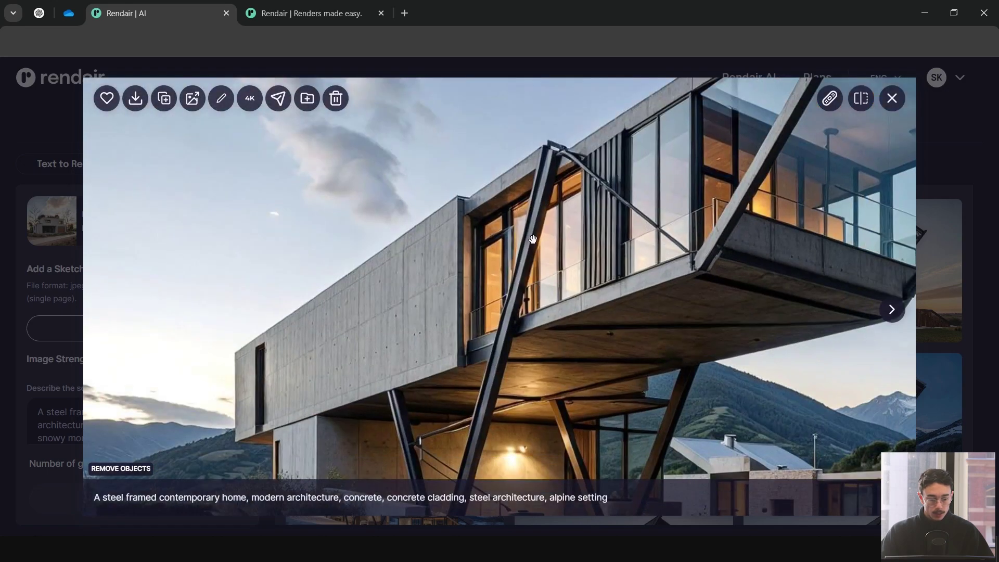
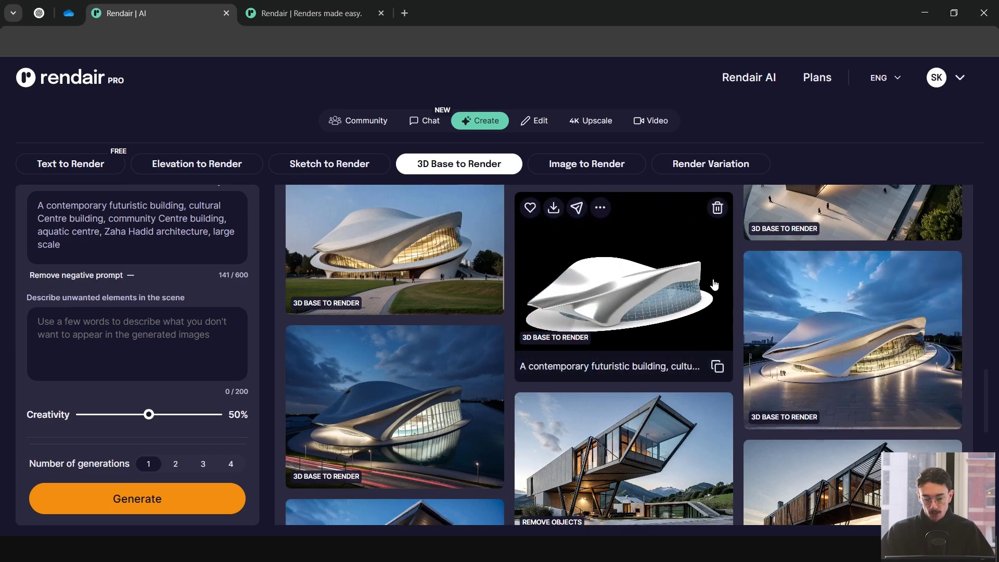
scroll(874, 388, "up", 1)
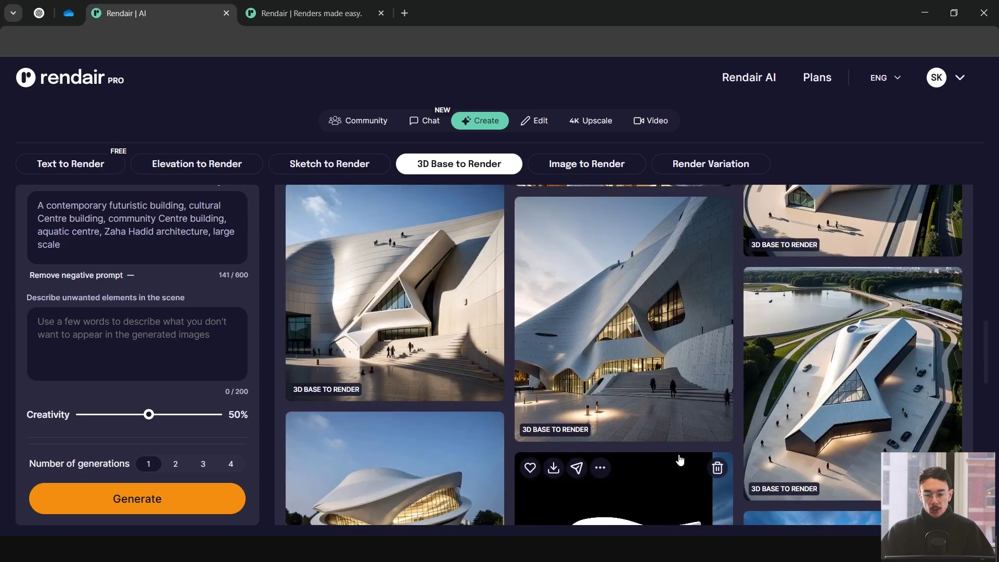
scroll(749, 353, "up", 1)
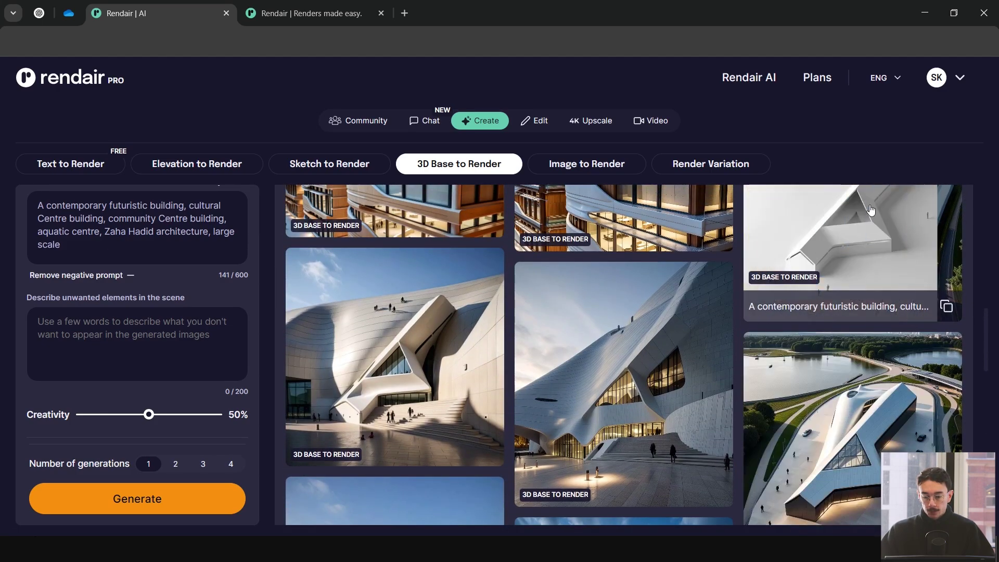
scroll(861, 266, "up", 1)
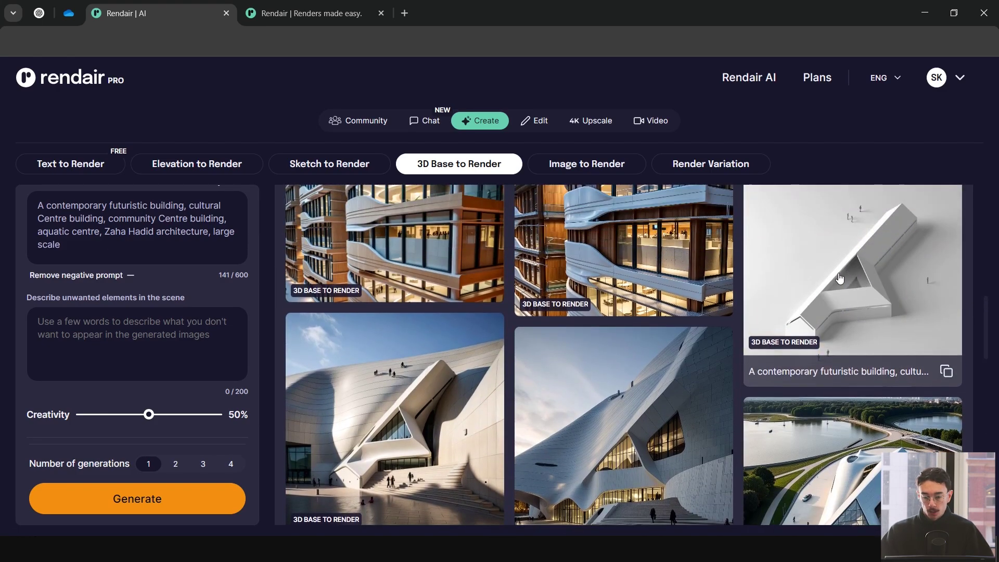
scroll(837, 286, "down", 1)
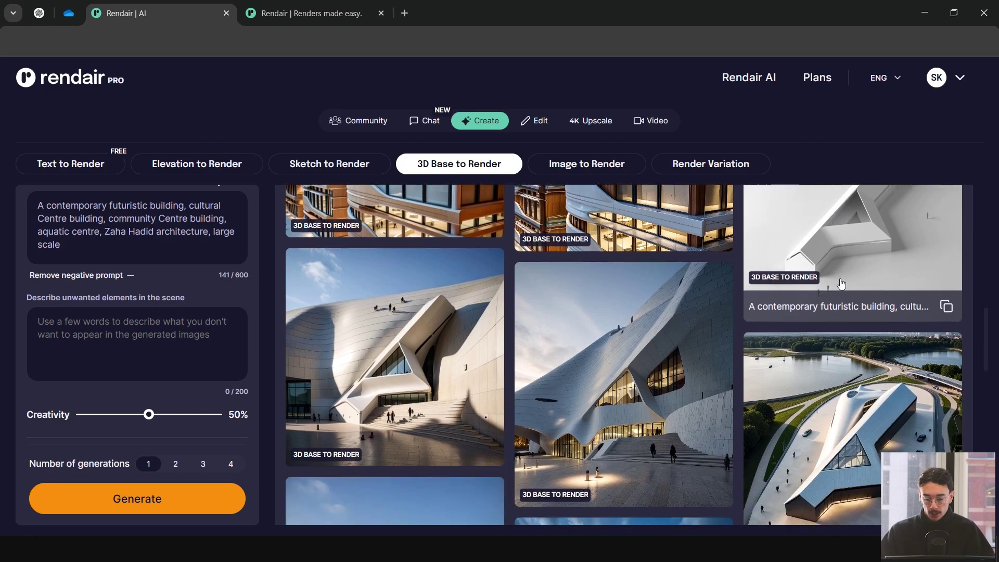
scroll(851, 277, "down", 1)
left_click(858, 370)
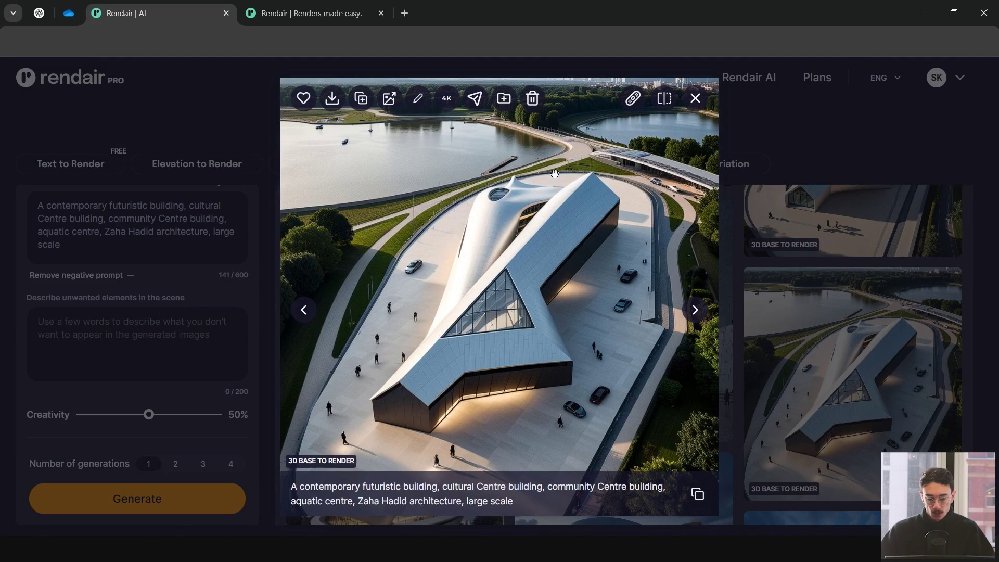
left_click(831, 358)
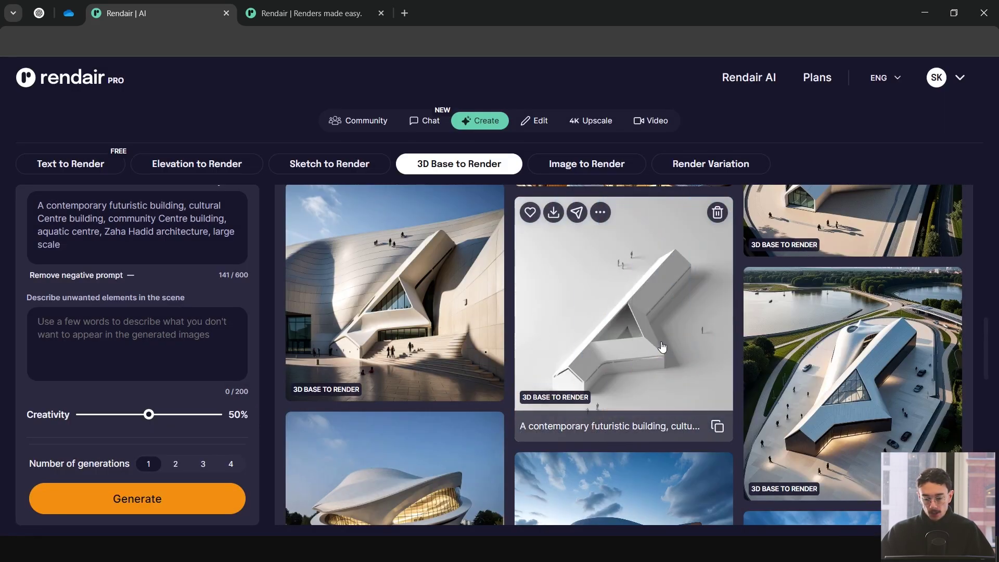
left_click(663, 346)
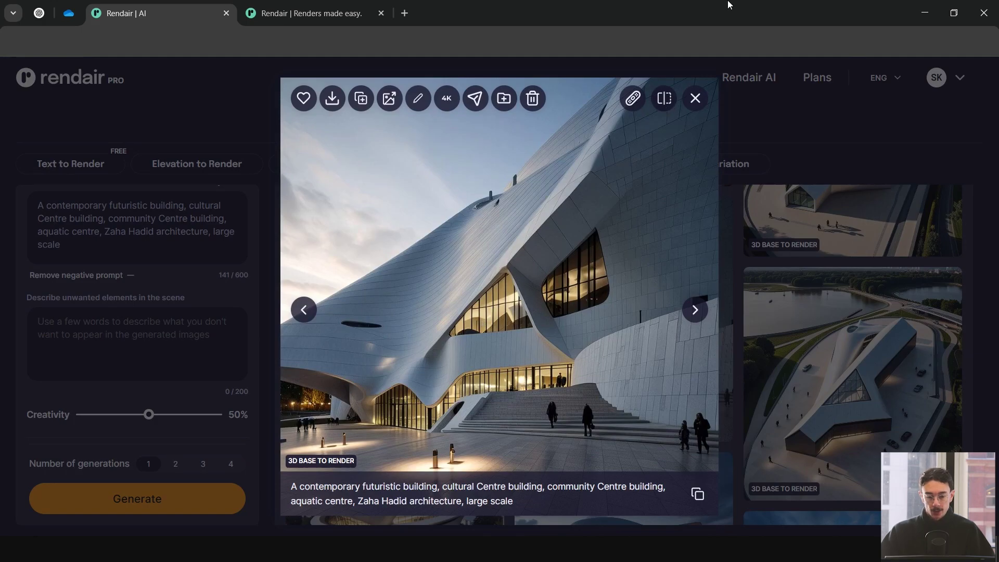
left_click(807, 290)
- Open the render of the timber facade with curved white bands at full size and compare it with its 3D base using the comparison slider
scroll(789, 367, "up", 2)
scroll(790, 367, "up", 8)
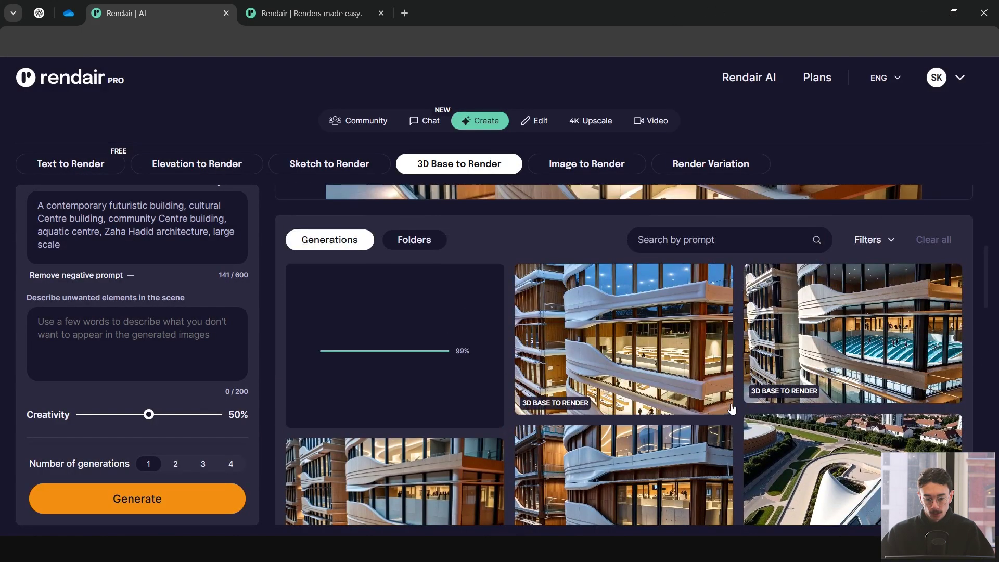
scroll(707, 411, "down", 2)
left_click(650, 411)
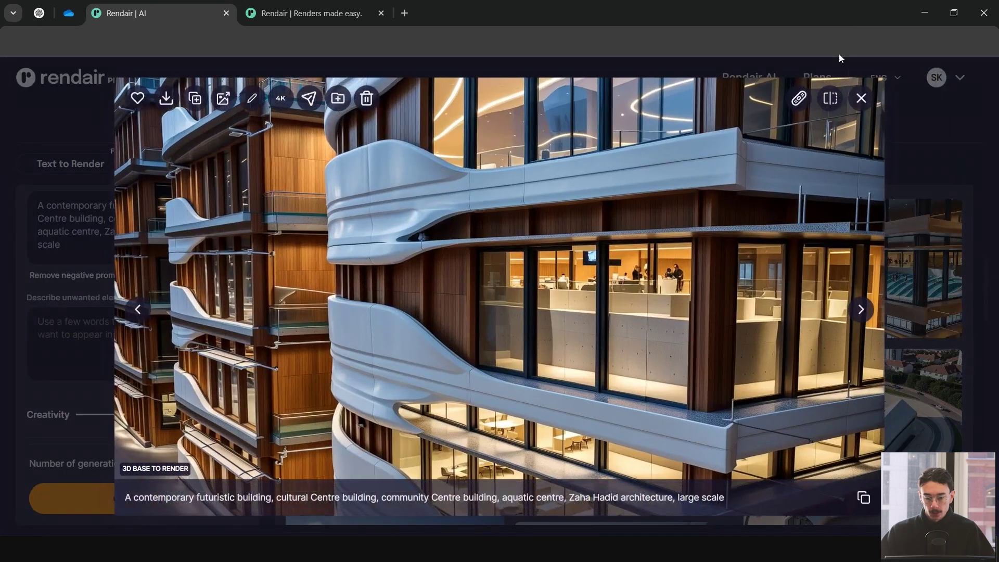
left_click(830, 98)
left_click_drag(510, 297, 141, 295)
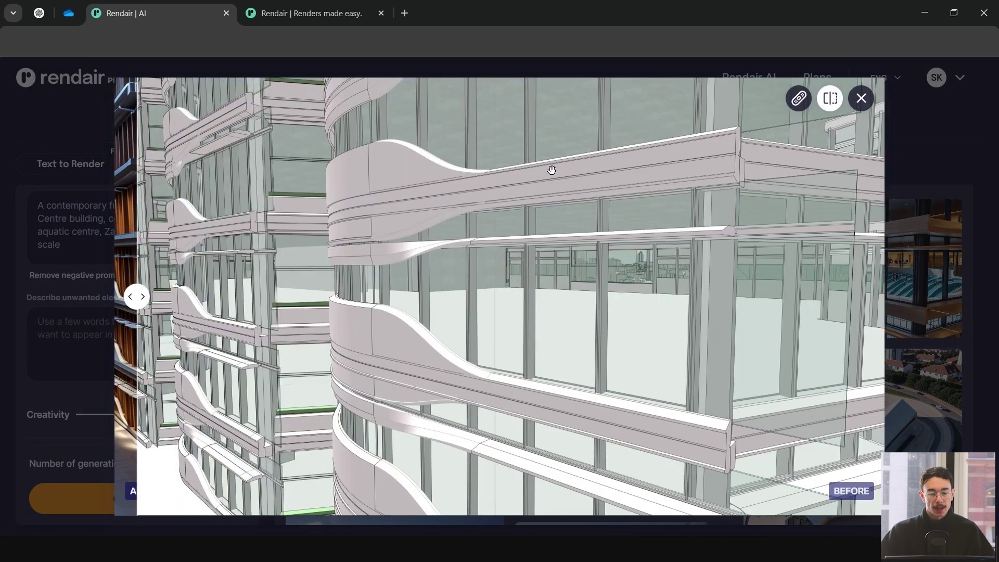
left_click_drag(137, 297, 771, 296)
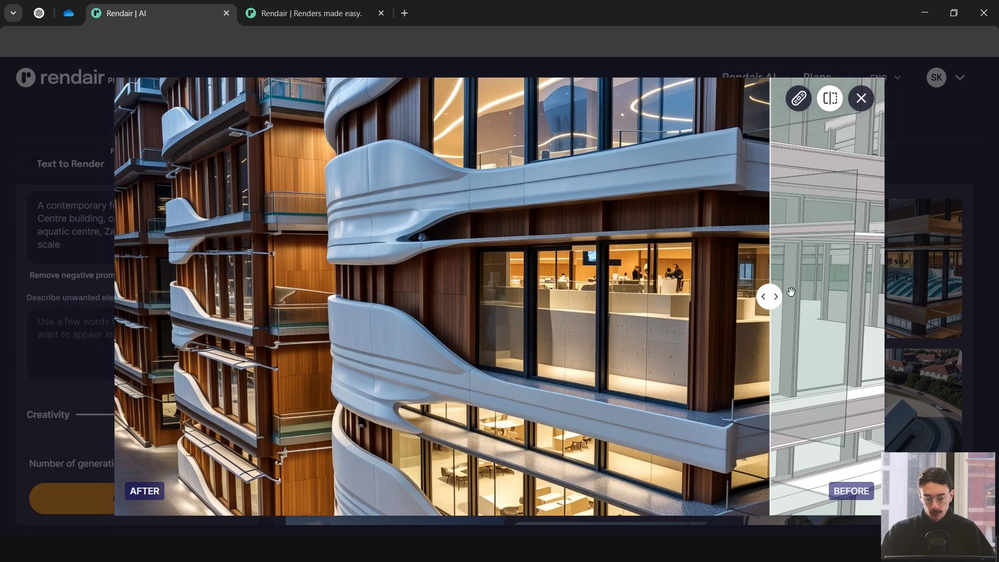
- Flip through the neighbouring renders of the curved facade at full size and close the viewer
key("Right")
key("Right")
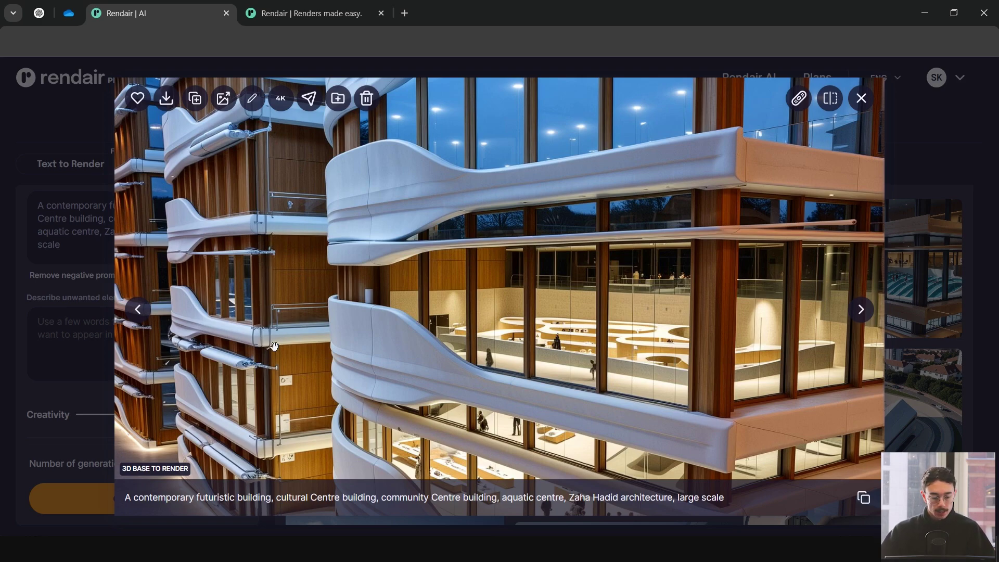
key("Left")
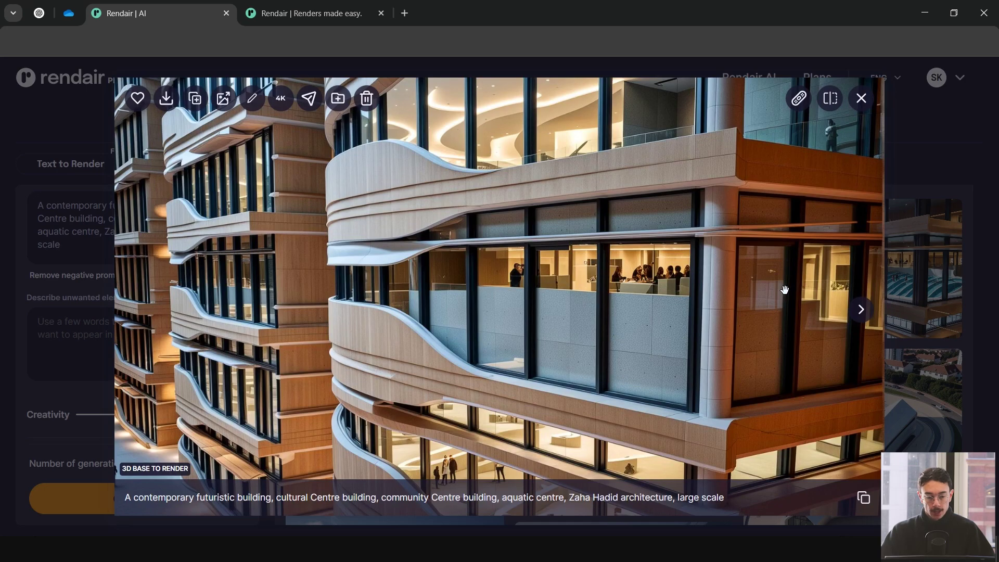
left_click(861, 97)
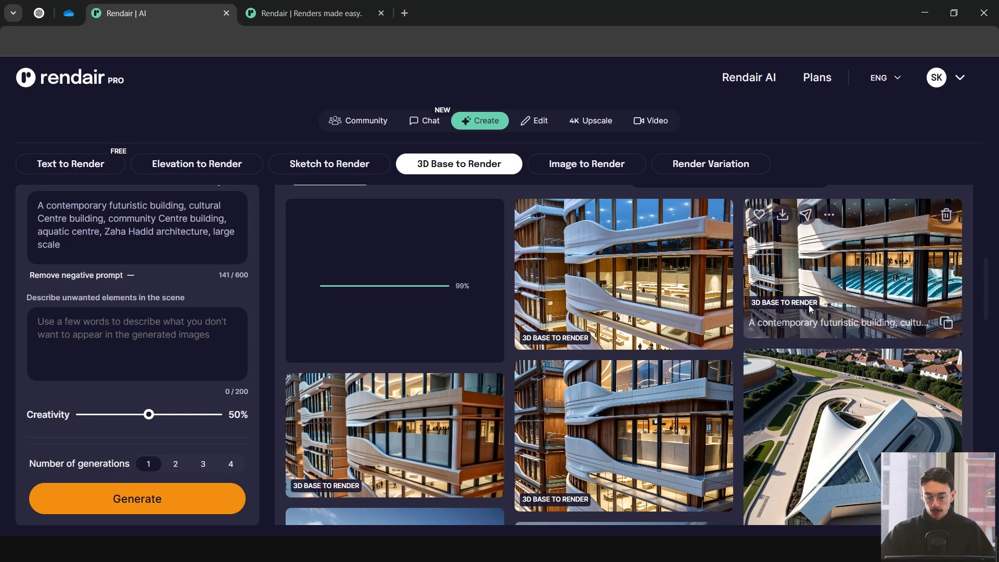
- Open the dusk facade render with blue upper glazing, compare it with its 3D base using the slider, and close the full-size view
scroll(777, 331, "down", 3)
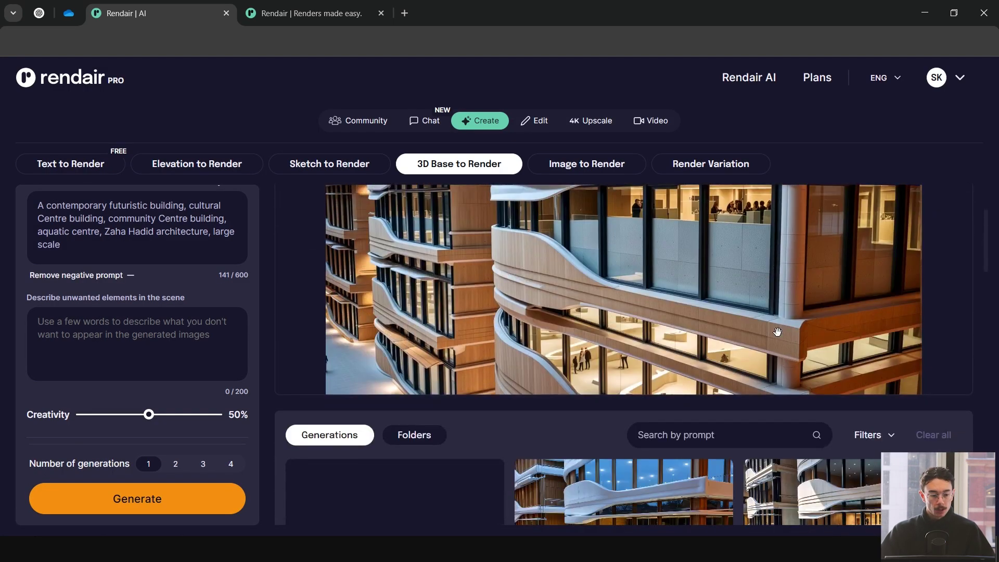
scroll(697, 307, "down", 4)
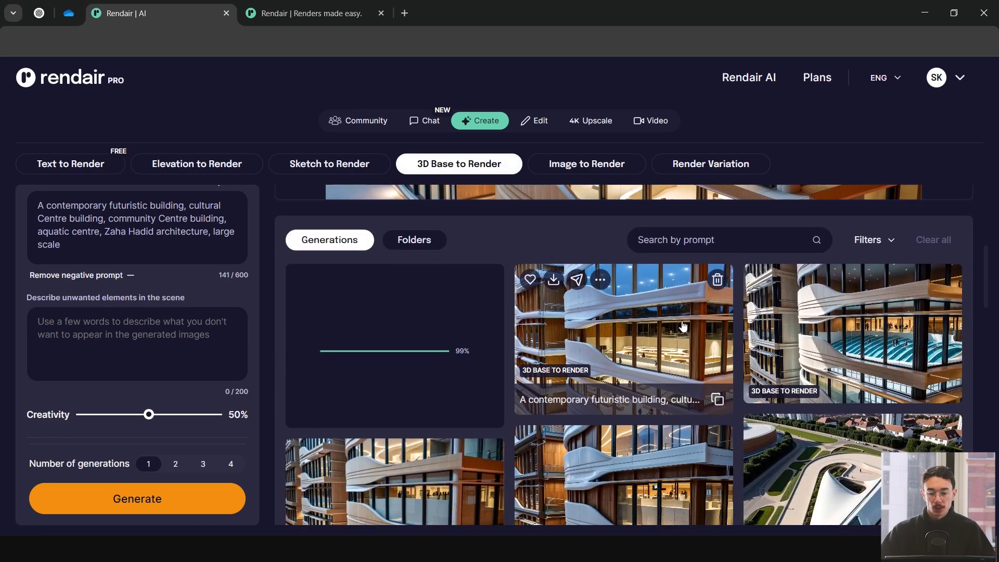
left_click(681, 321)
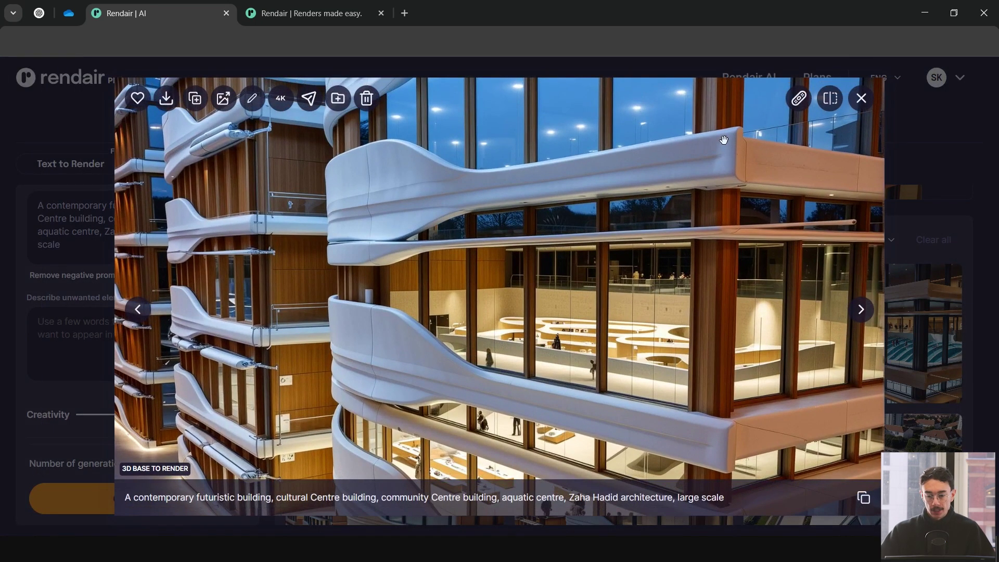
left_click(828, 99)
left_click_drag(503, 296, 323, 296)
left_click_drag(258, 276, 797, 287)
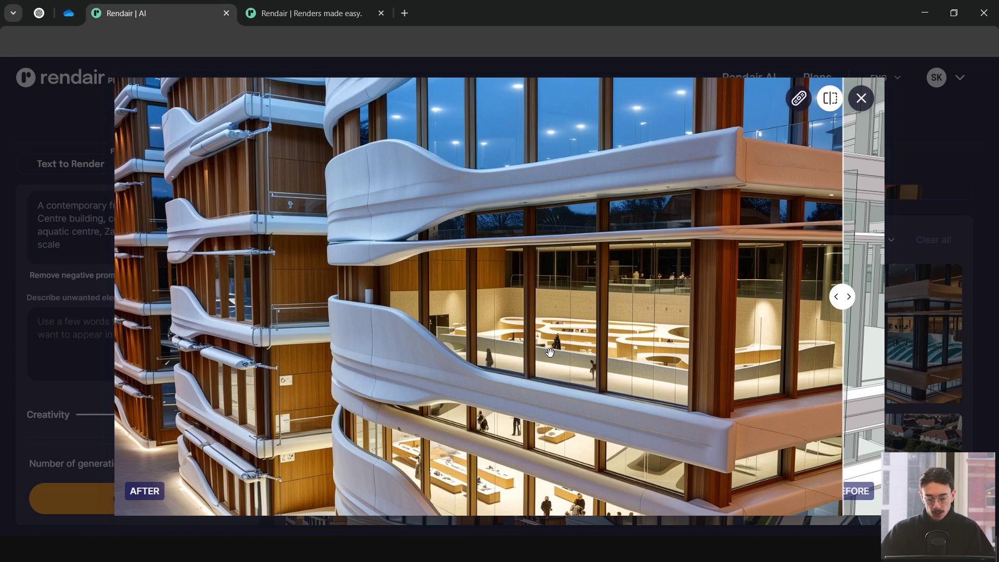
left_click(831, 100)
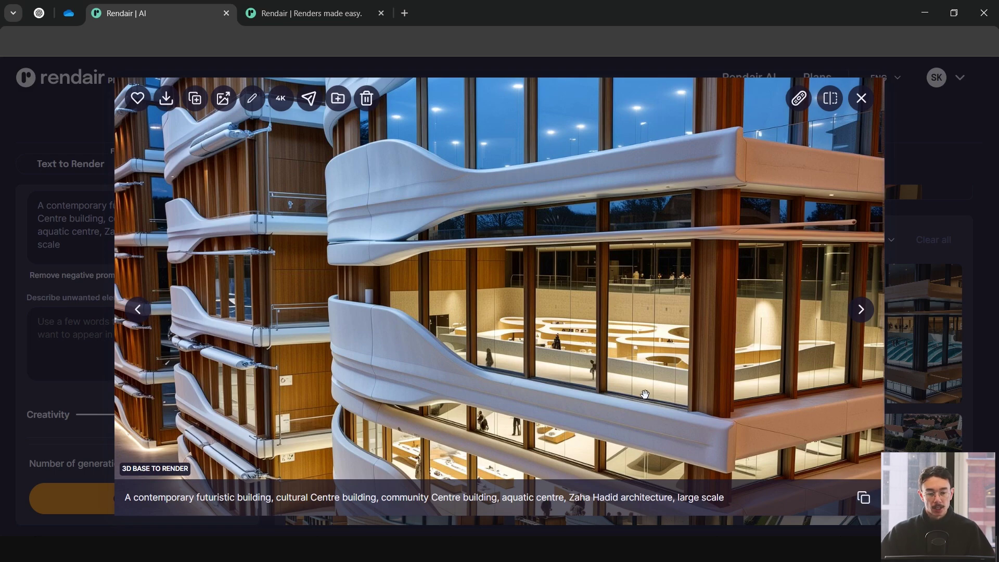
key("Escape")
- Switch to Image to Render, preview Horizon-1.jpg from the file folder, and upload it as the base image
mouse_move(473, 167)
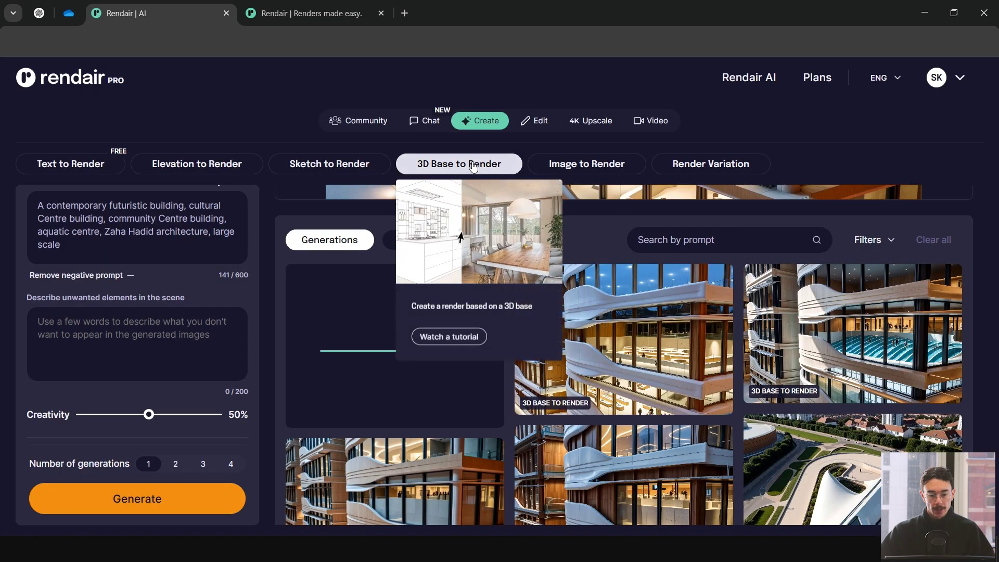
scroll(735, 371, "up", 1)
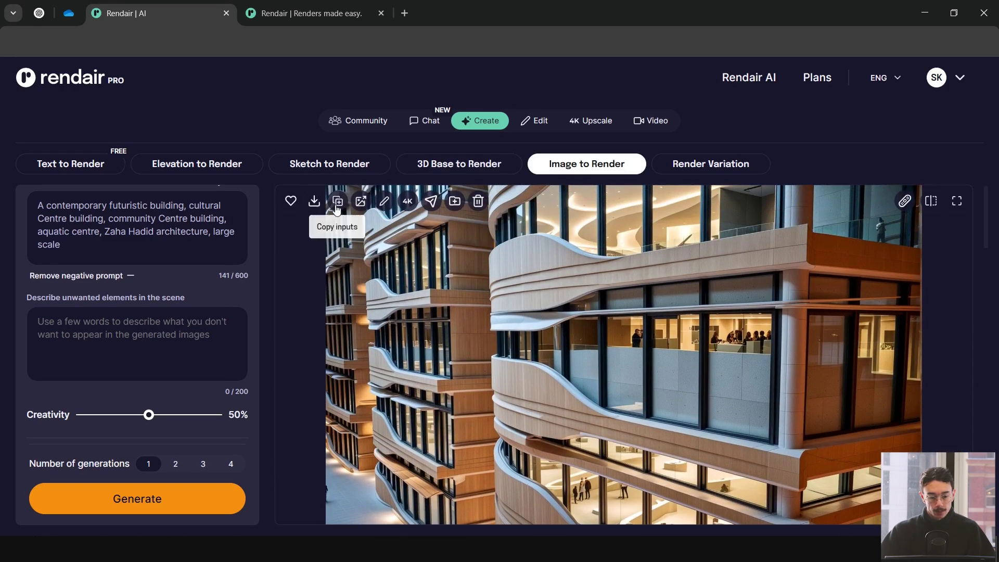
key("alt+Tab")
double_click(607, 182)
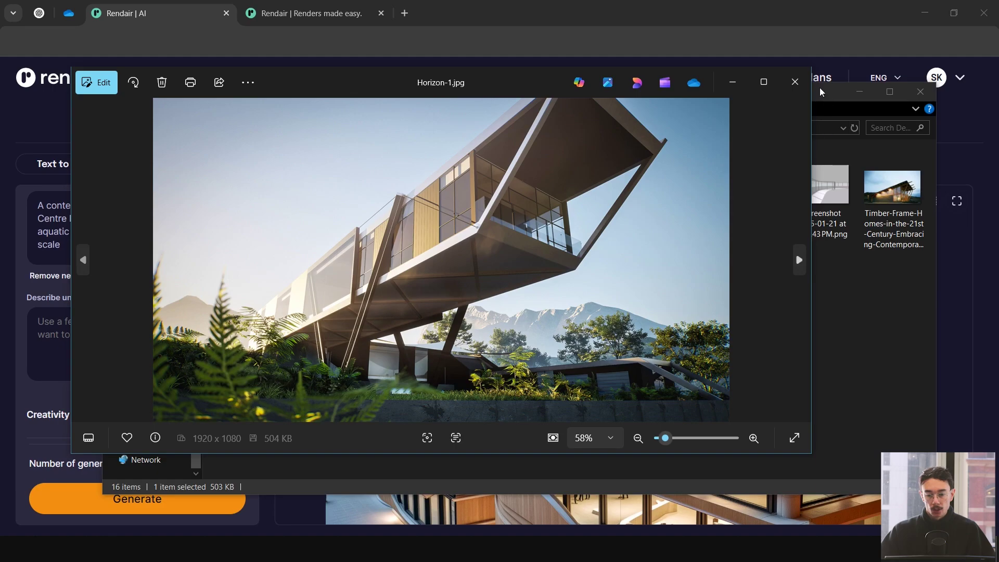
left_click(795, 82)
left_click_drag(635, 173, 115, 333)
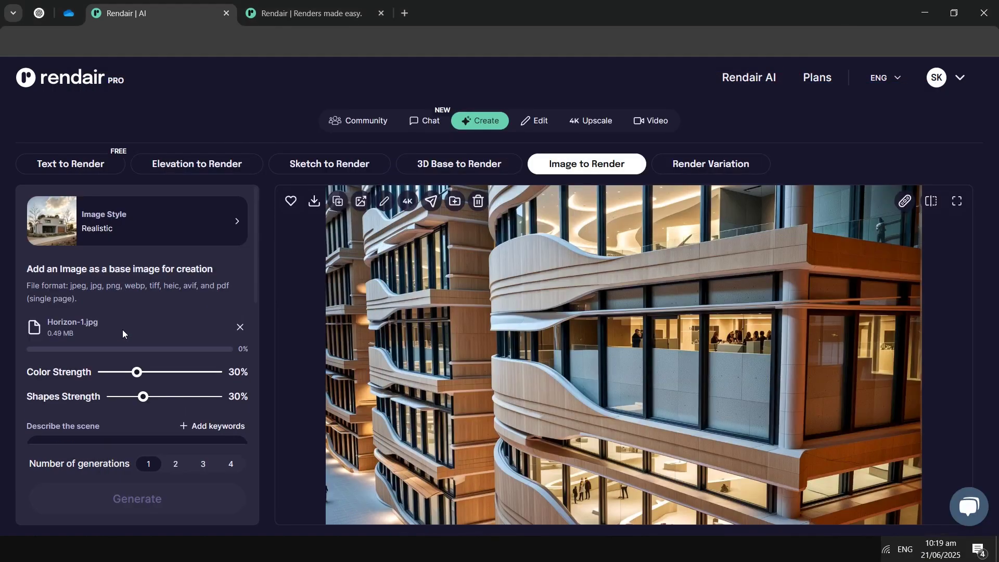
- Switch to Render Variation, look through the image variation styles, and apply the Rainy variation
left_click(708, 163)
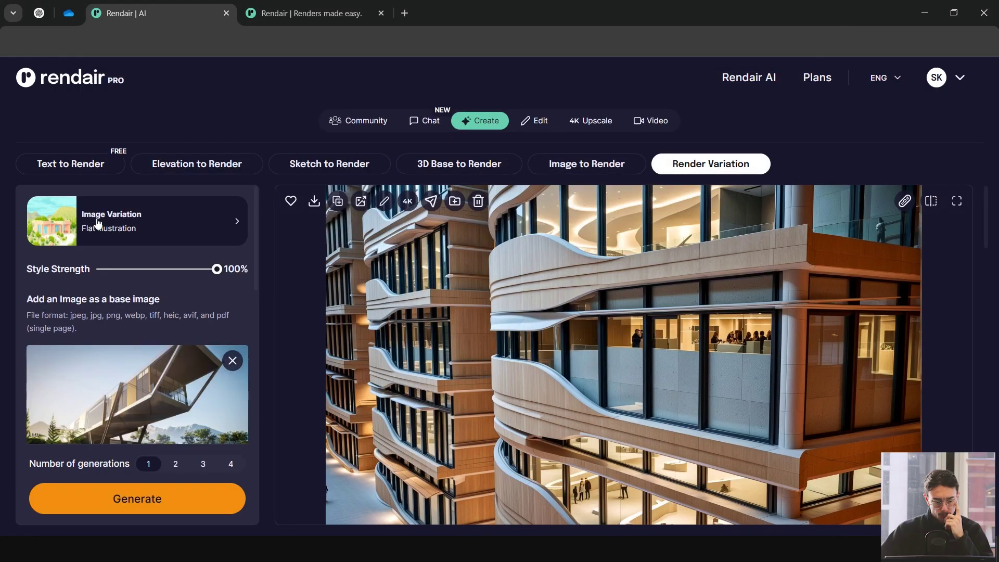
left_click(96, 217)
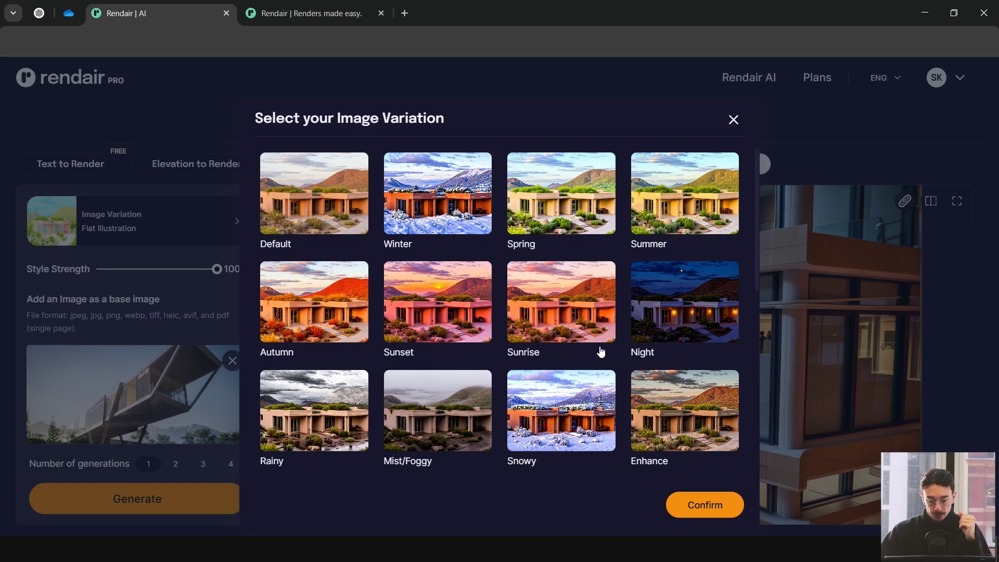
scroll(596, 351, "down", 6)
scroll(596, 352, "down", 2)
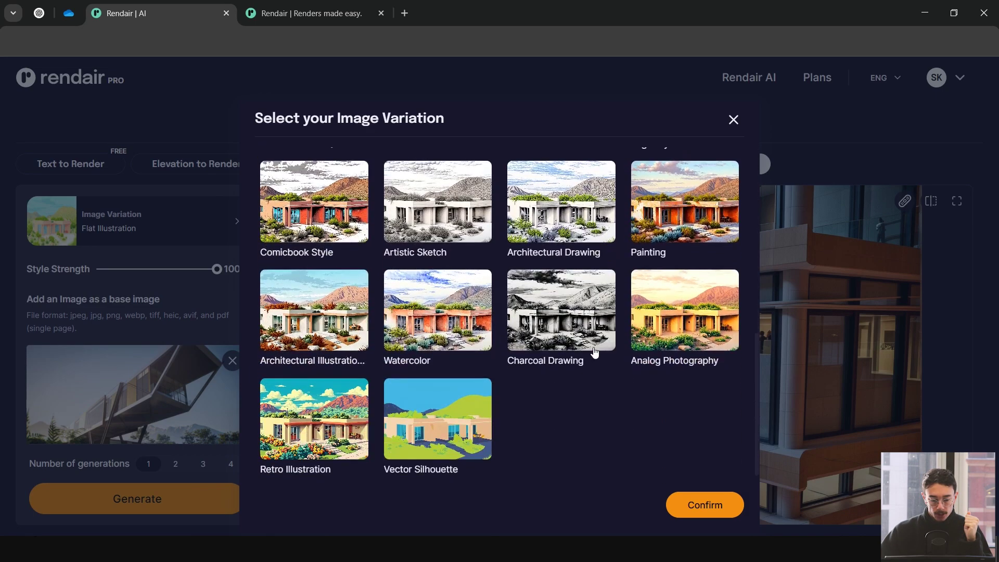
scroll(629, 418, "up", 1)
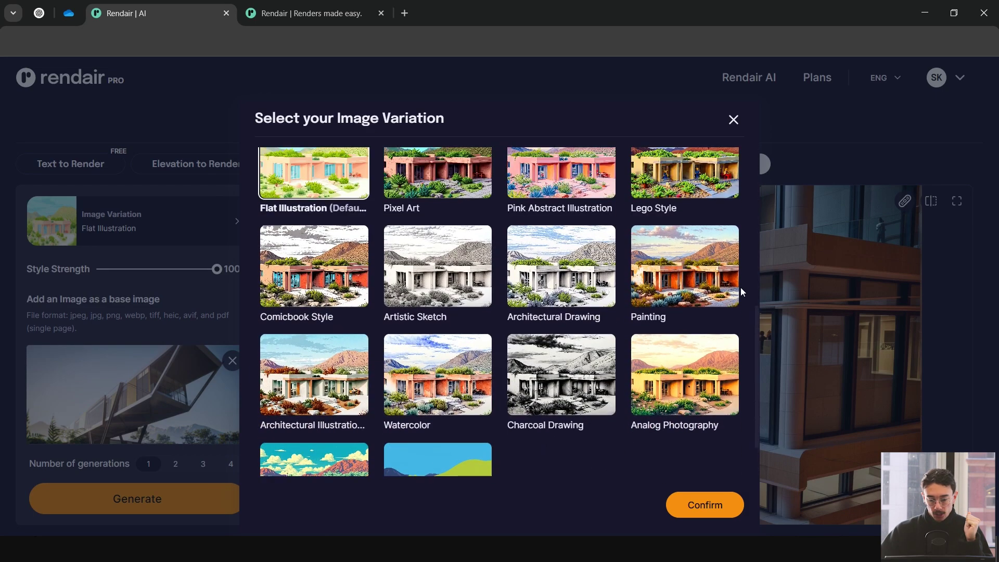
scroll(676, 323, "up", 1)
scroll(682, 255, "up", 5)
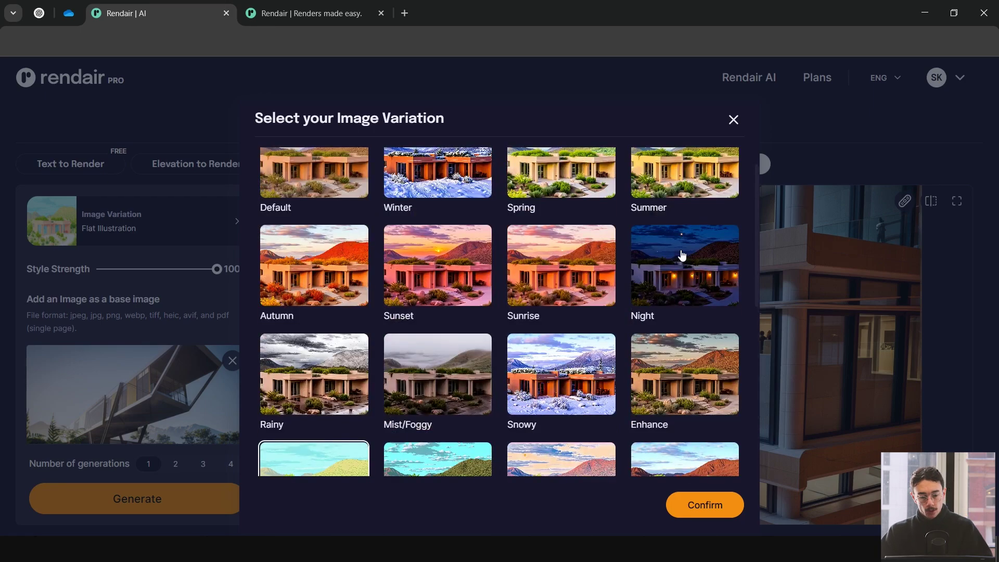
scroll(660, 265, "up", 1)
scroll(306, 359, "down", 1)
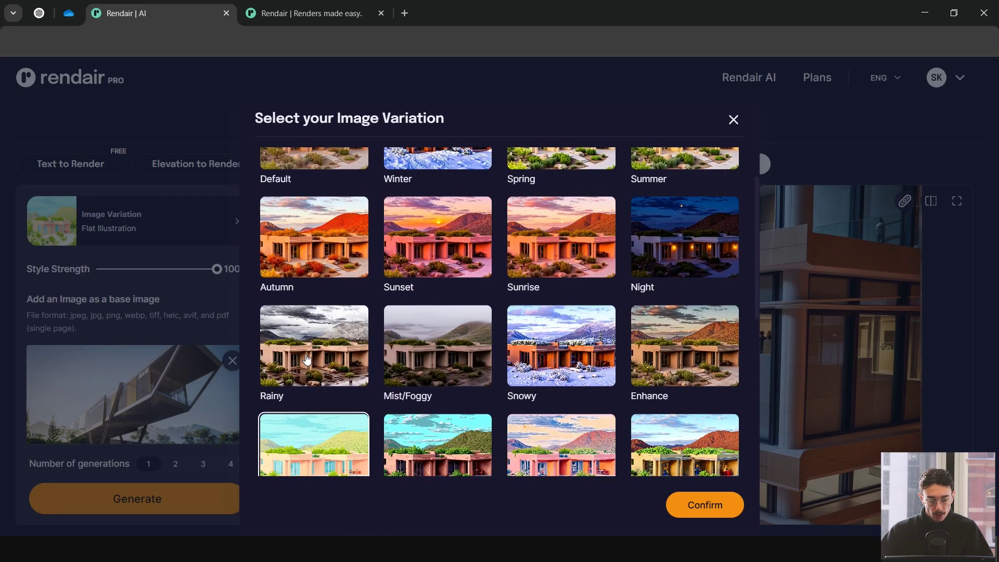
left_click(316, 348)
left_click(705, 504)
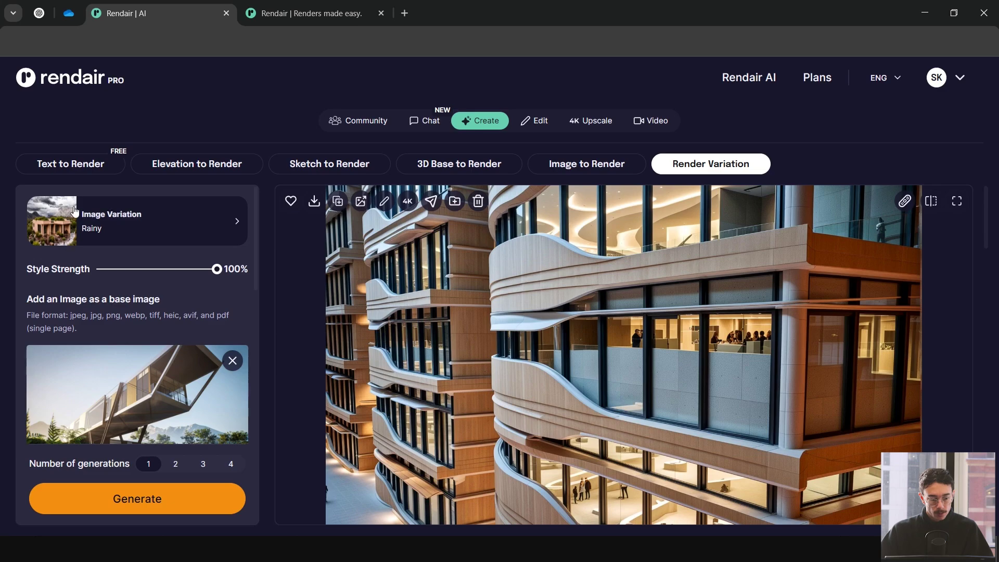
- Set the number of generations to 4 and generate the rainy variations of the cantilevered house
scroll(145, 416, "down", 5)
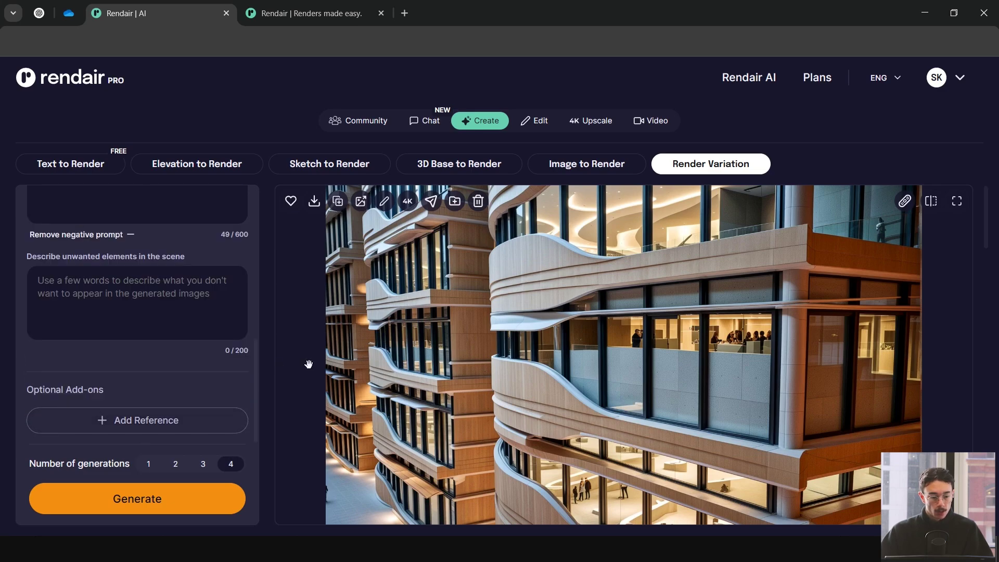
scroll(152, 395, "up", 5)
left_click(169, 501)
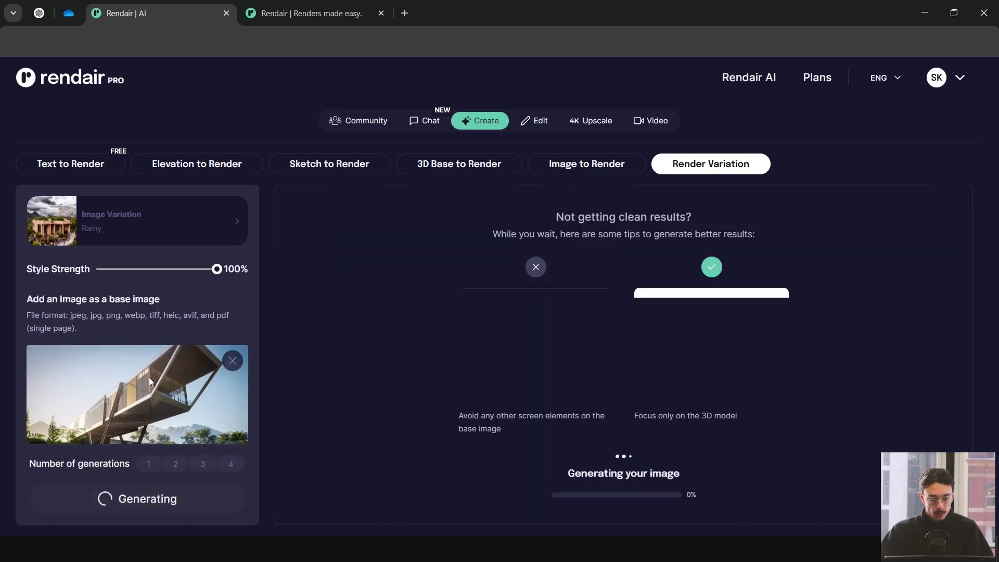
scroll(148, 375, "down", 1)
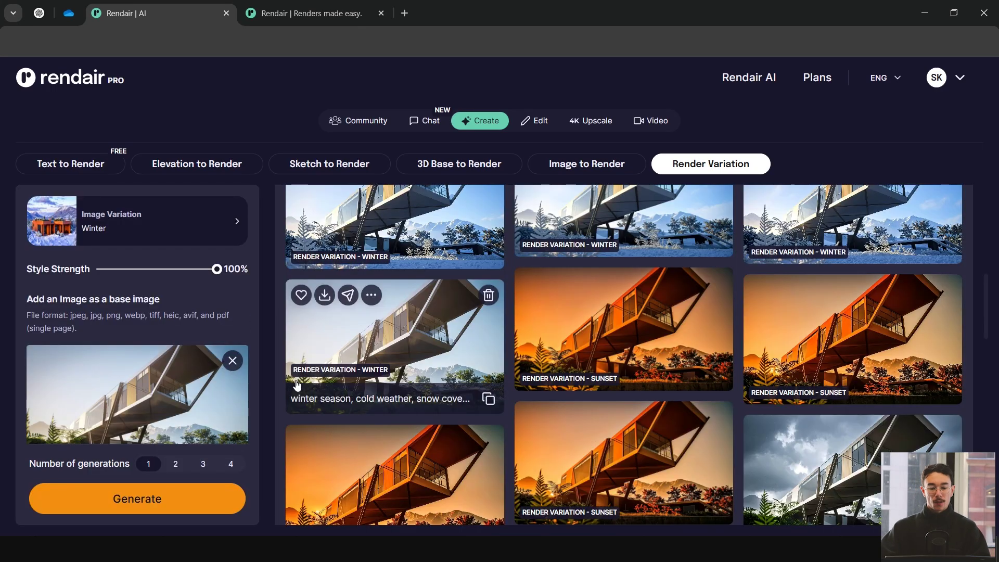
- Find a rainy variation of the cantilevered house among the generations, open it full size, and compare it with the original using the slider
scroll(578, 326, "down", 5)
scroll(642, 310, "down", 3)
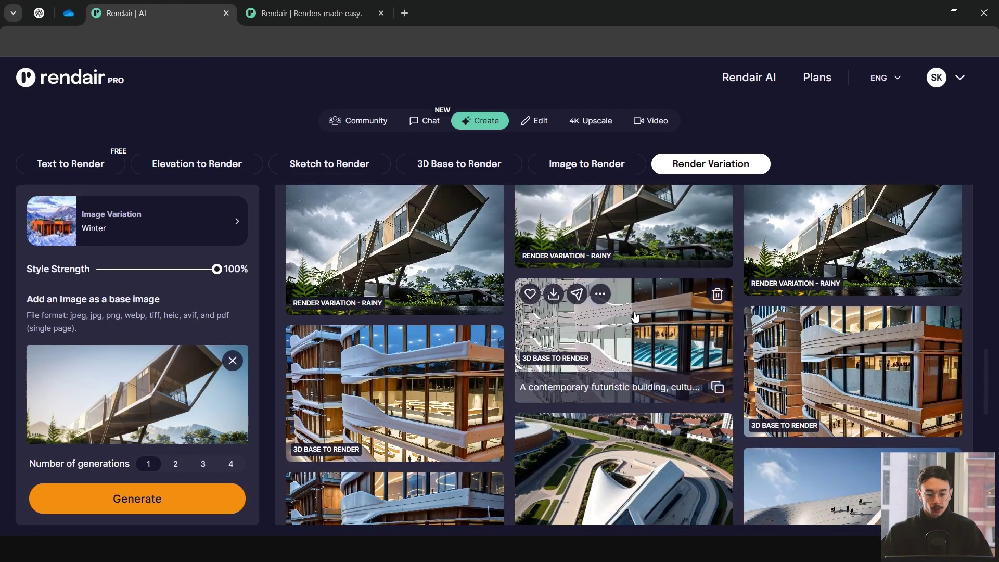
scroll(642, 311, "up", 4)
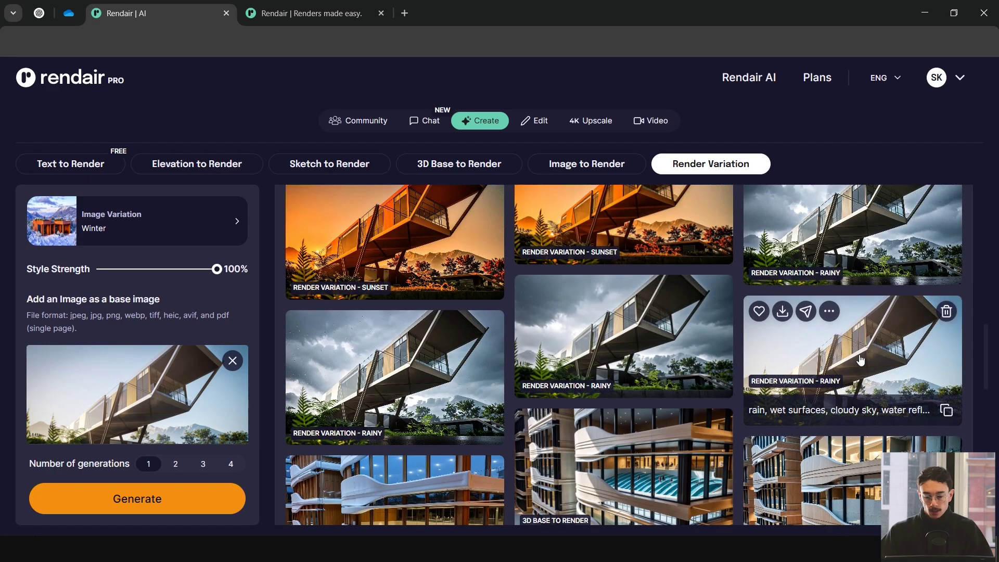
left_click(861, 360)
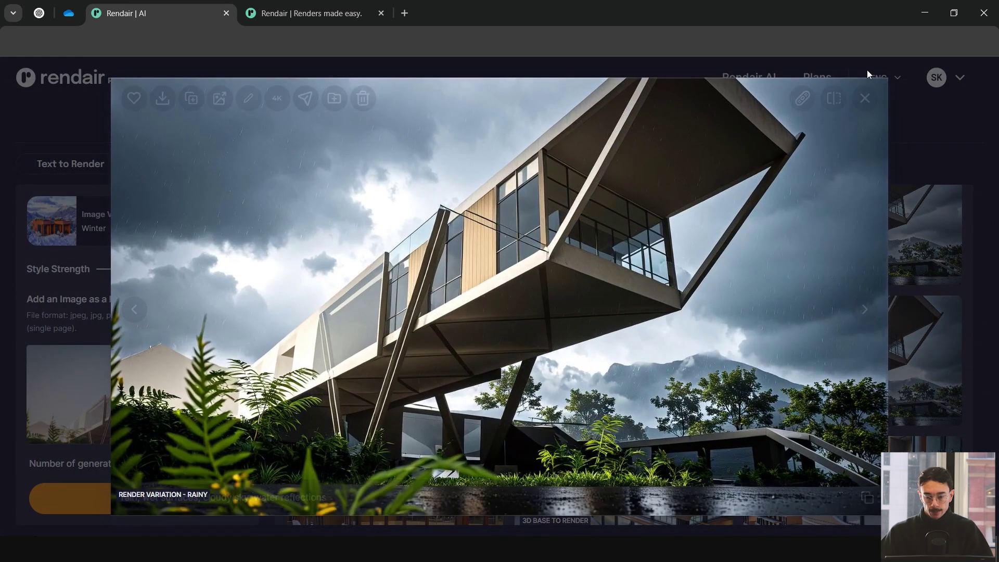
left_click(833, 98)
left_click_drag(507, 295, 511, 433)
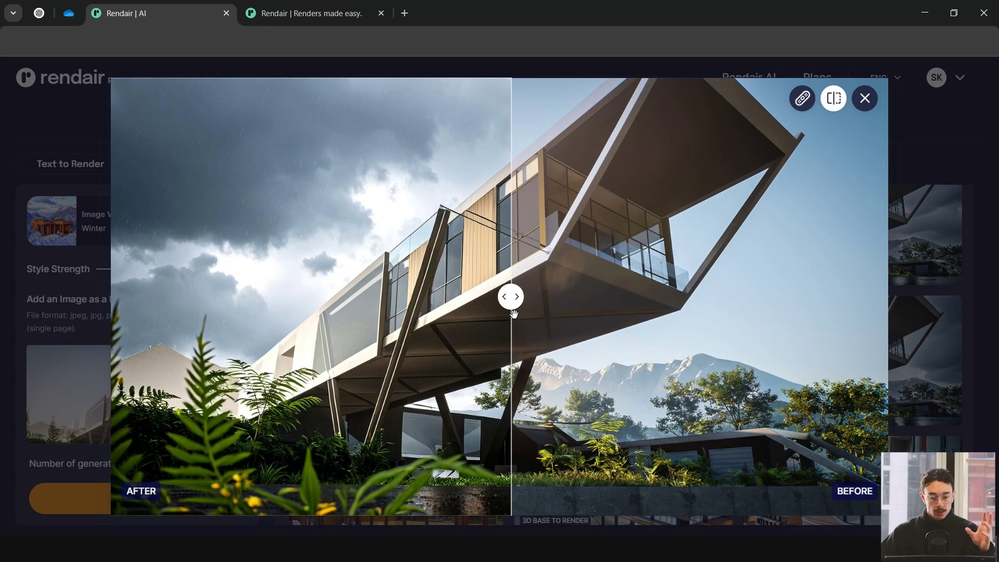
left_click_drag(516, 296, 726, 285)
left_click(833, 98)
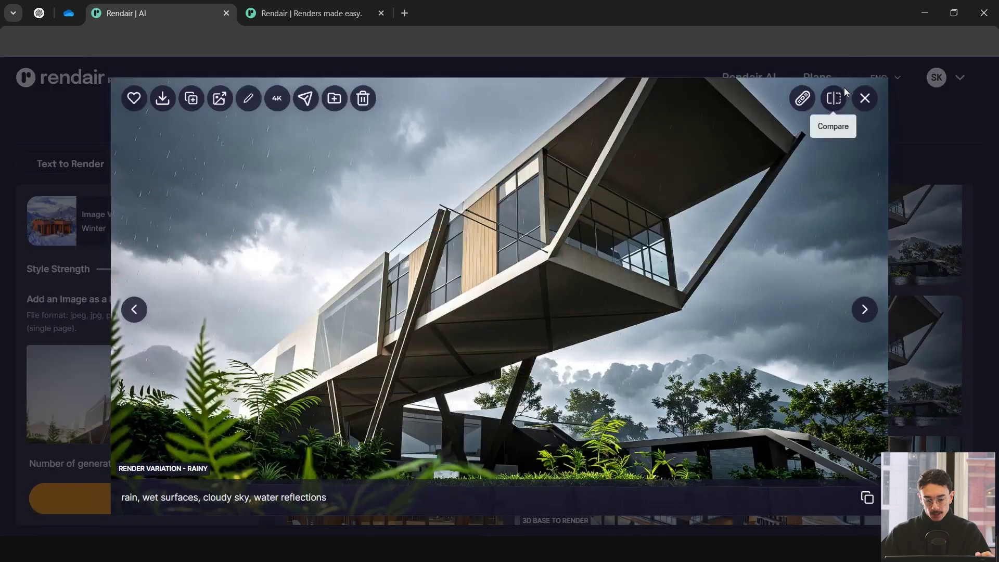
- Compare the next rainy variation with its base image using the before-and-after slider
left_click(833, 99)
left_click_drag(498, 300, 742, 348)
left_click(718, 407)
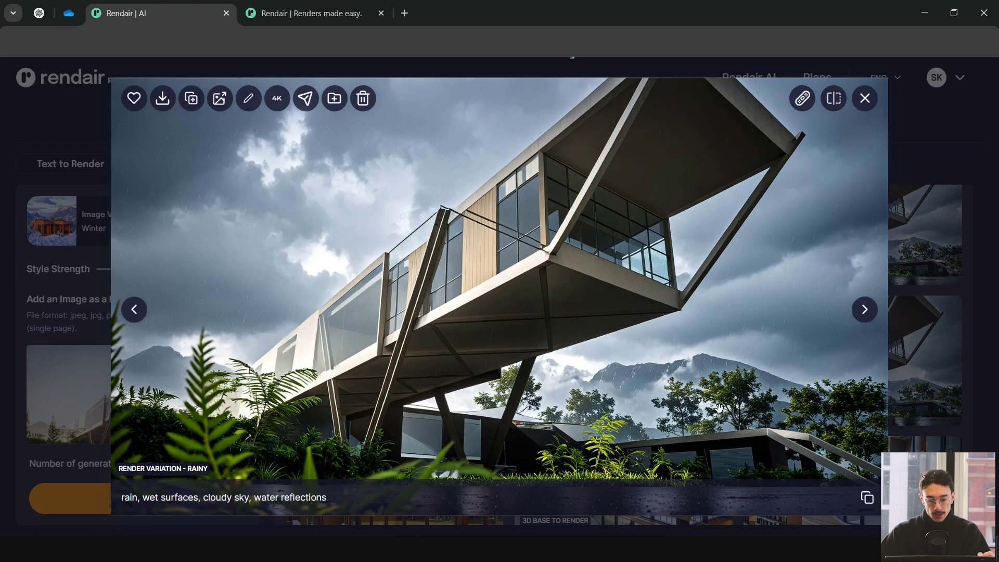
- Browse the sunset, winter and rainy variations full size, close the viewer, and look over the generations gallery
key("Right")
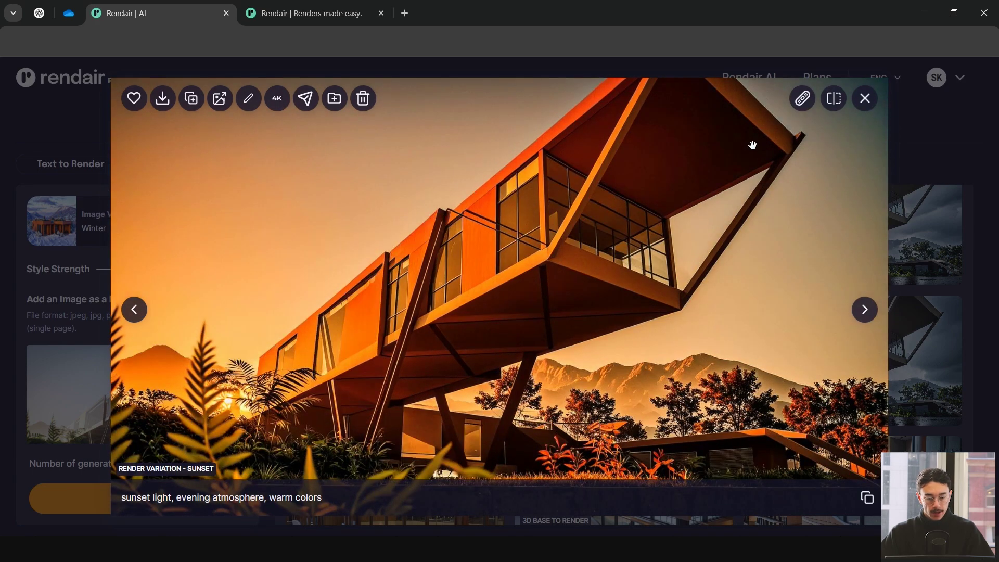
key("Right")
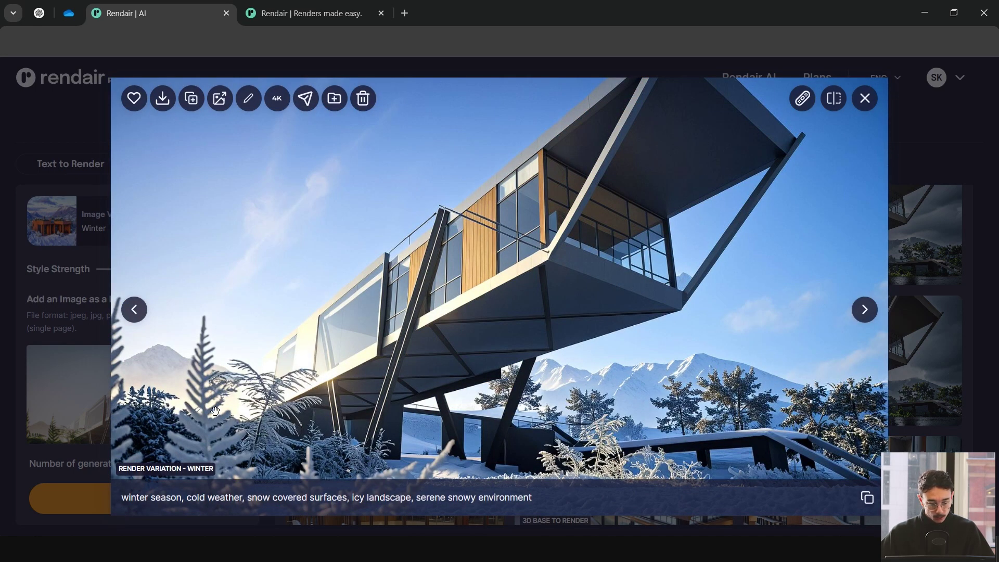
left_click(919, 282)
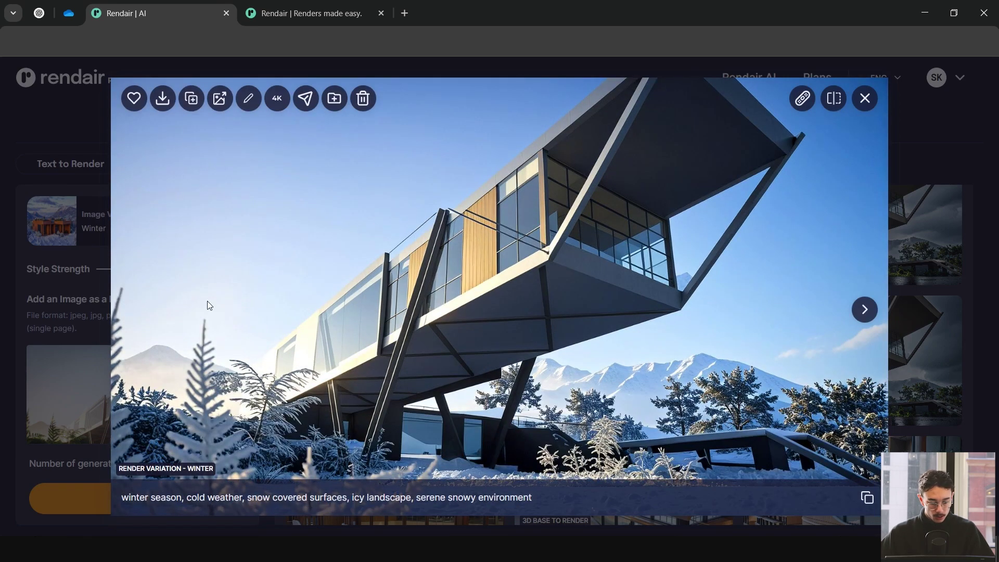
key("Right")
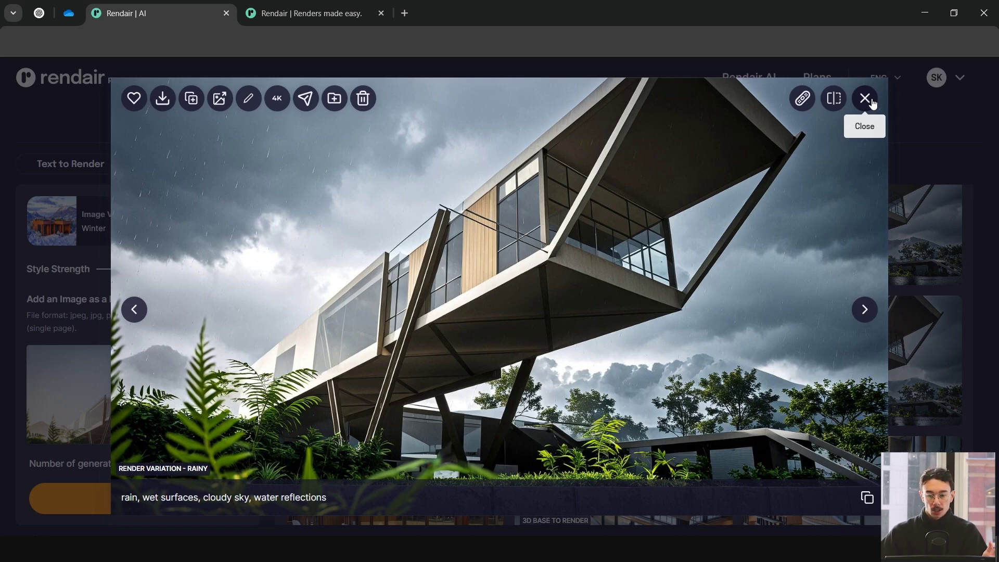
left_click(872, 103)
scroll(732, 329, "up", 2)
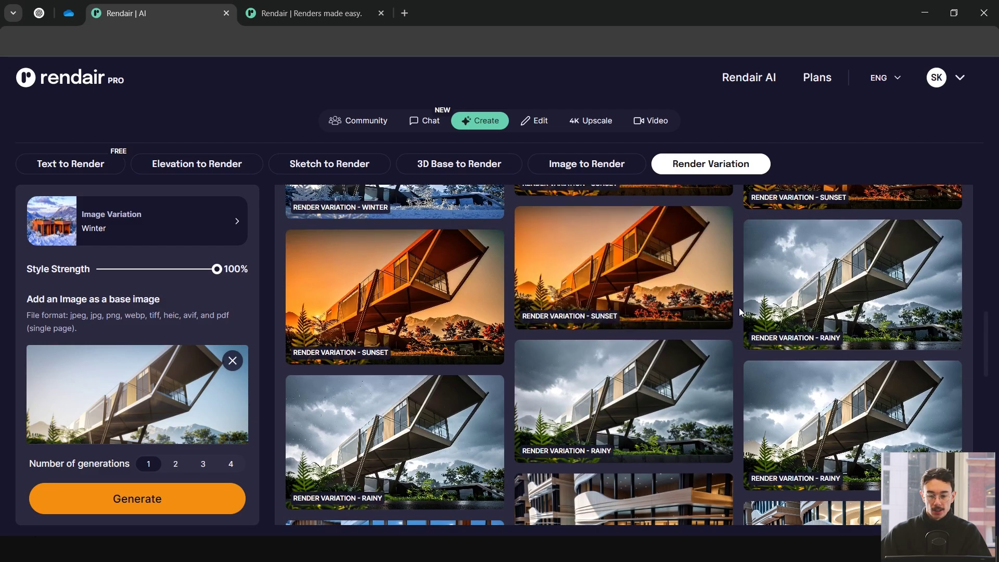
scroll(863, 275, "down", 1)
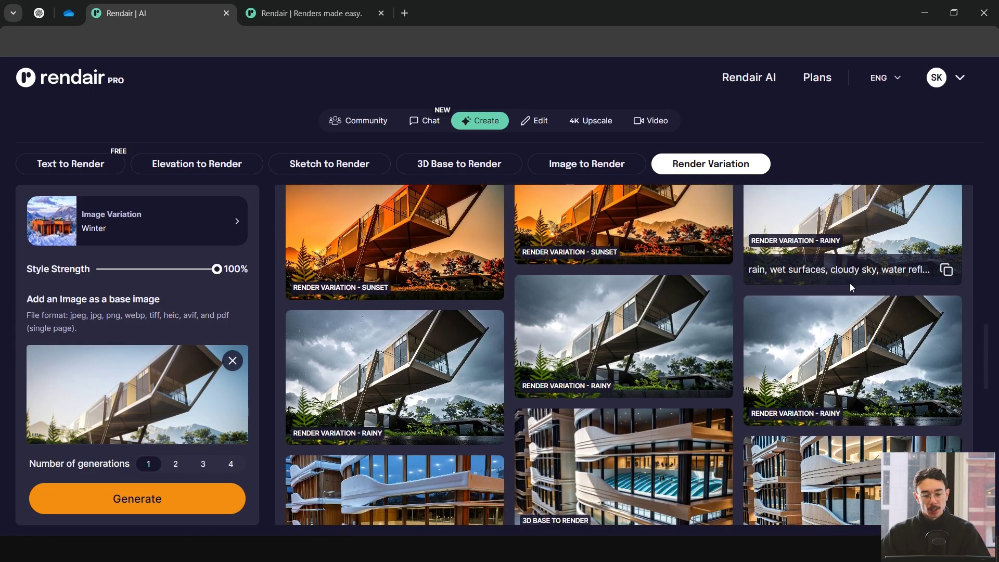
left_click(851, 292)
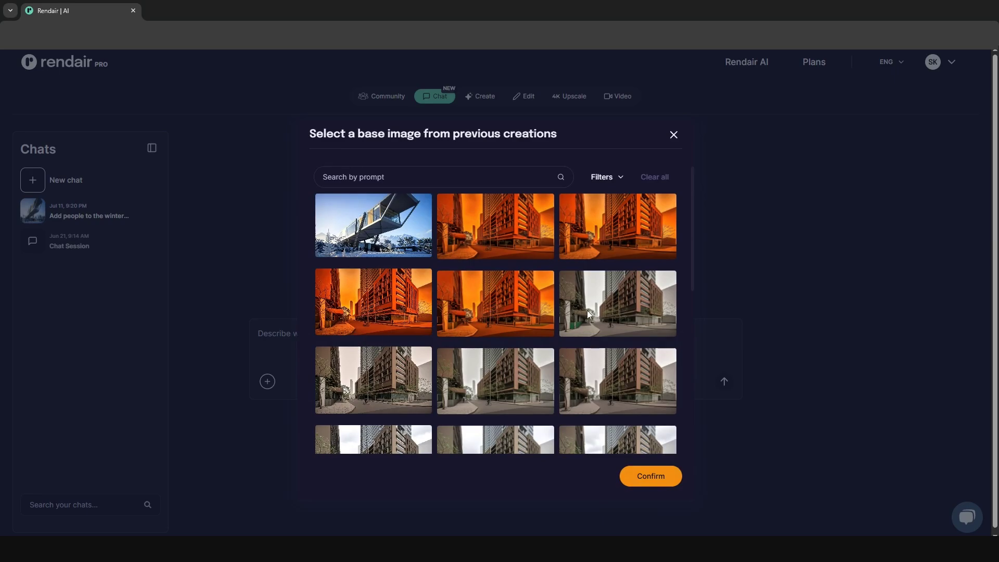
- Attach a rainy cantilevered house render from previous creations and send the chat prompt "Add people to this render, and enhance the visual effects"
scroll(588, 312, "down", 10)
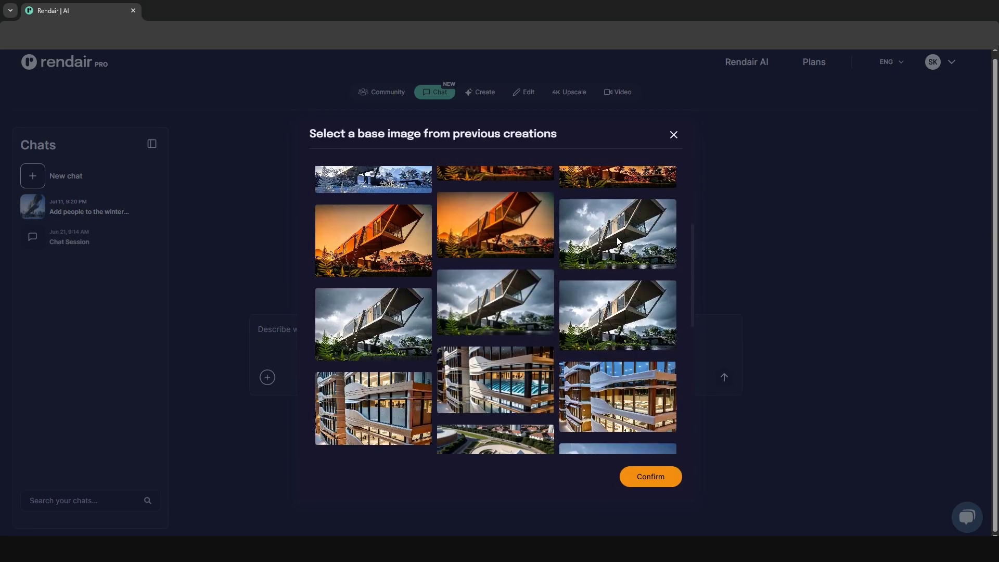
left_click(599, 320)
left_click(650, 476)
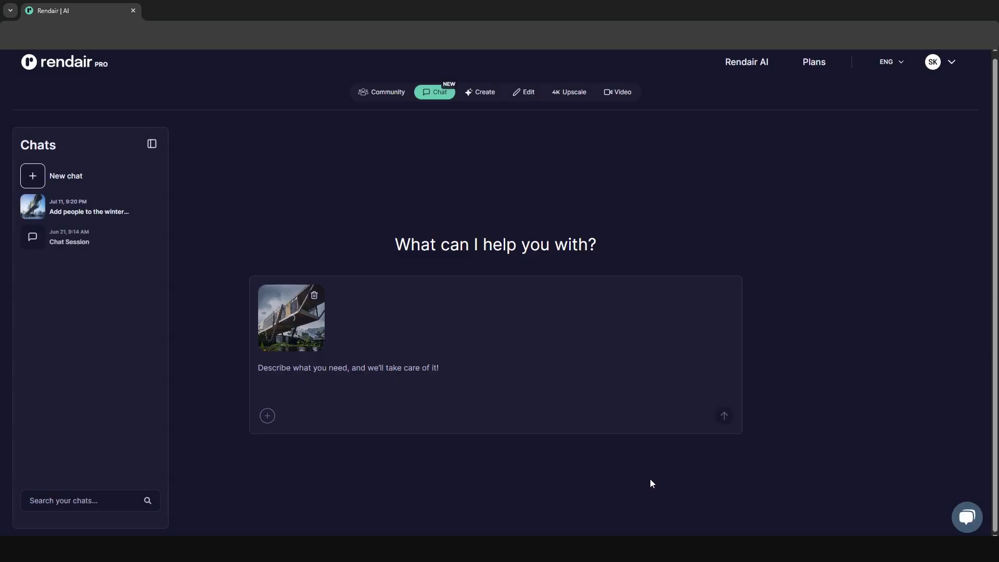
type("Add people to this render, and enhance the visual effects")
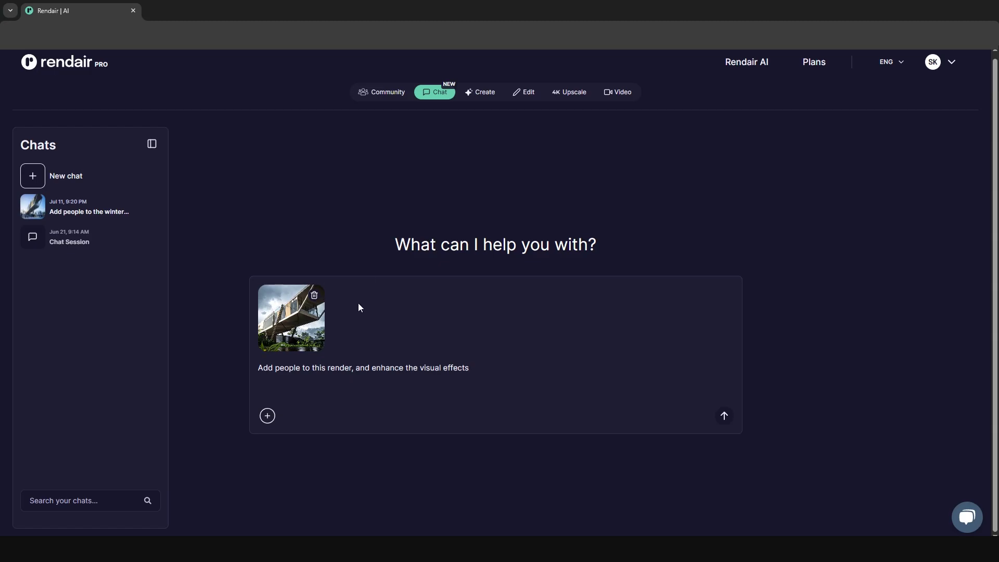
key("Return")
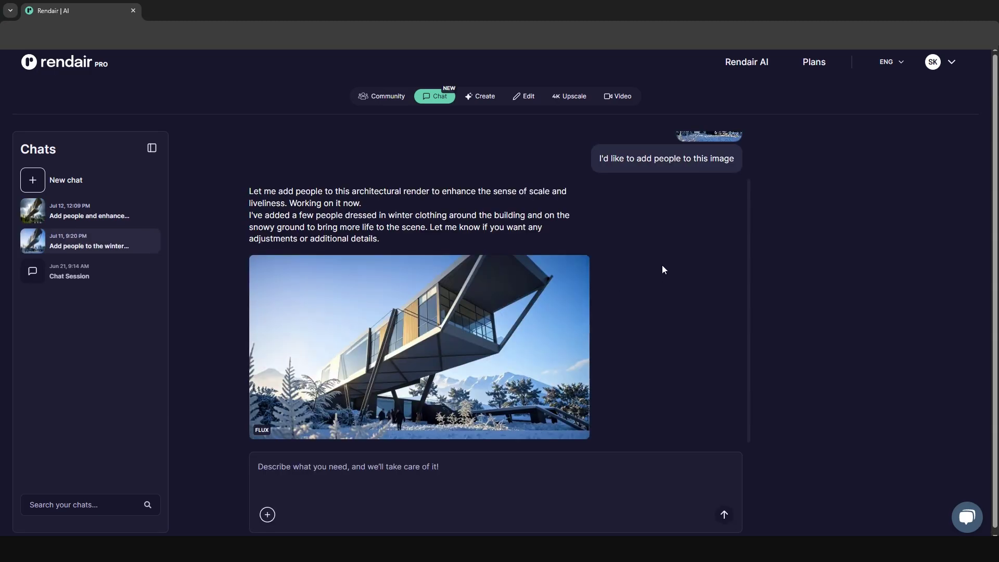
- View the chat's winter render with added people at full size, close it, and review the conversation
left_click(486, 330)
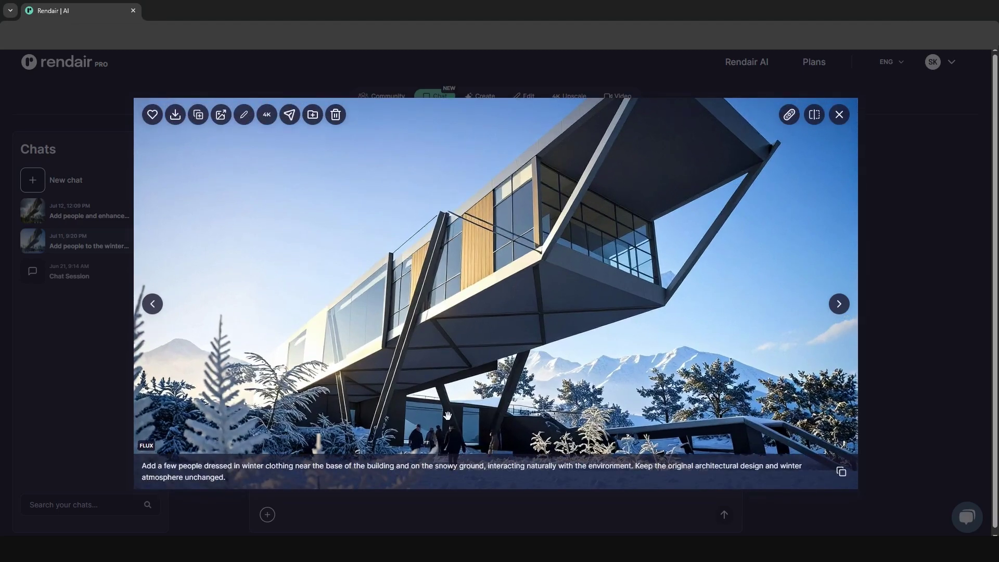
left_click(905, 353)
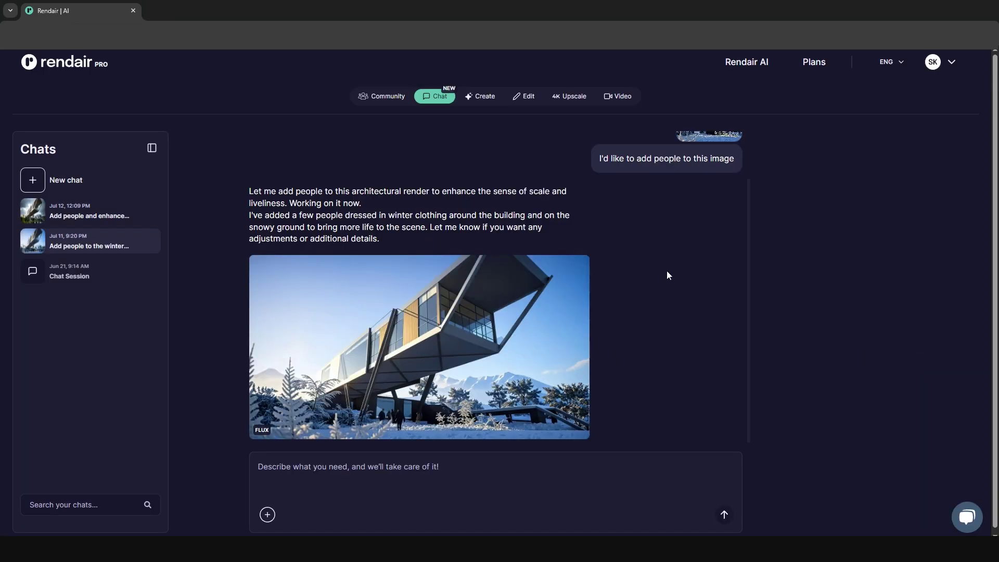
scroll(642, 279, "up", 1)
scroll(642, 279, "down", 1)
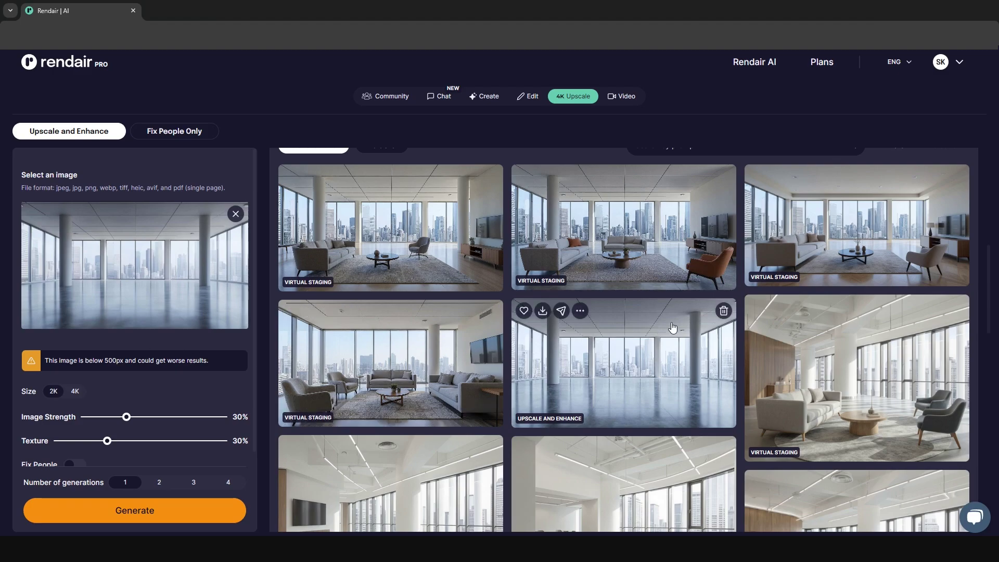
- Open the upscaled and enhanced empty office interior, compare it with its original using the slider, and close the full-size view
scroll(598, 339, "down", 2)
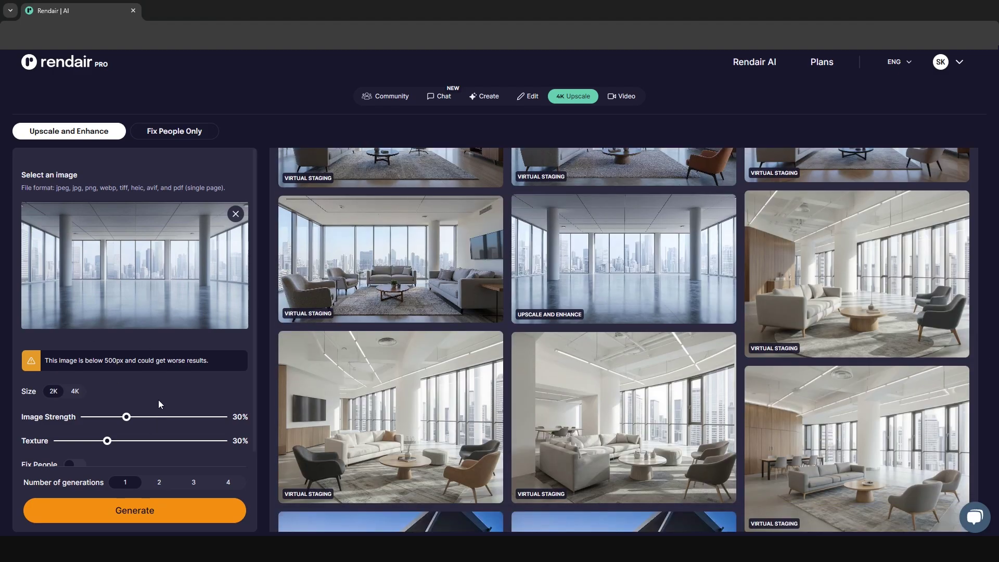
left_click(598, 255)
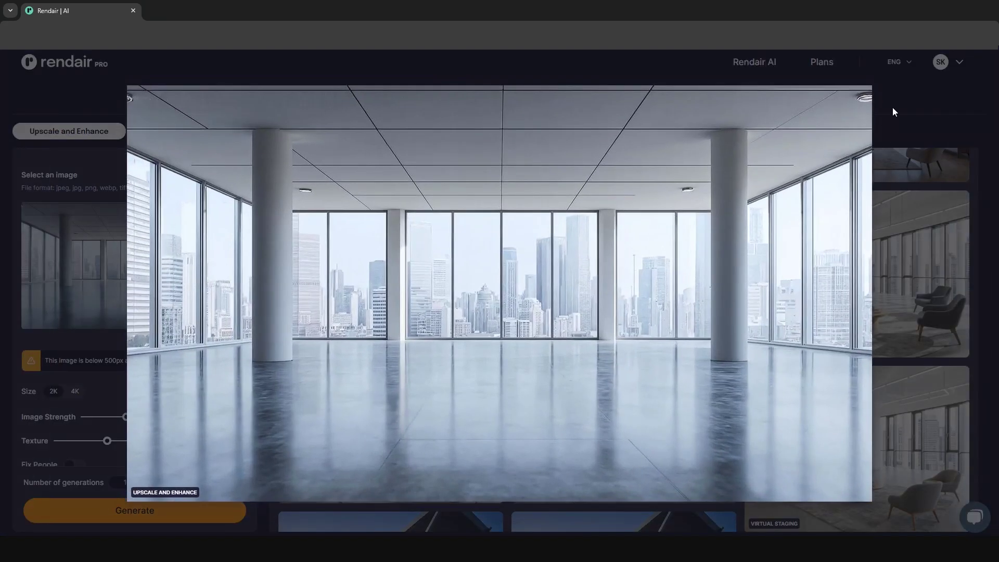
left_click(828, 104)
left_click_drag(499, 293, 491, 272)
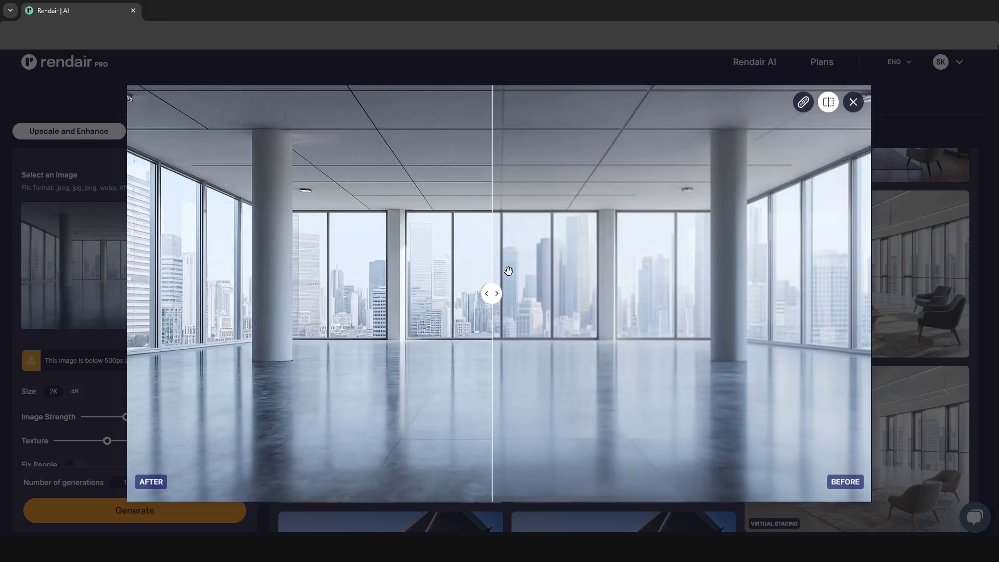
left_click(853, 102)
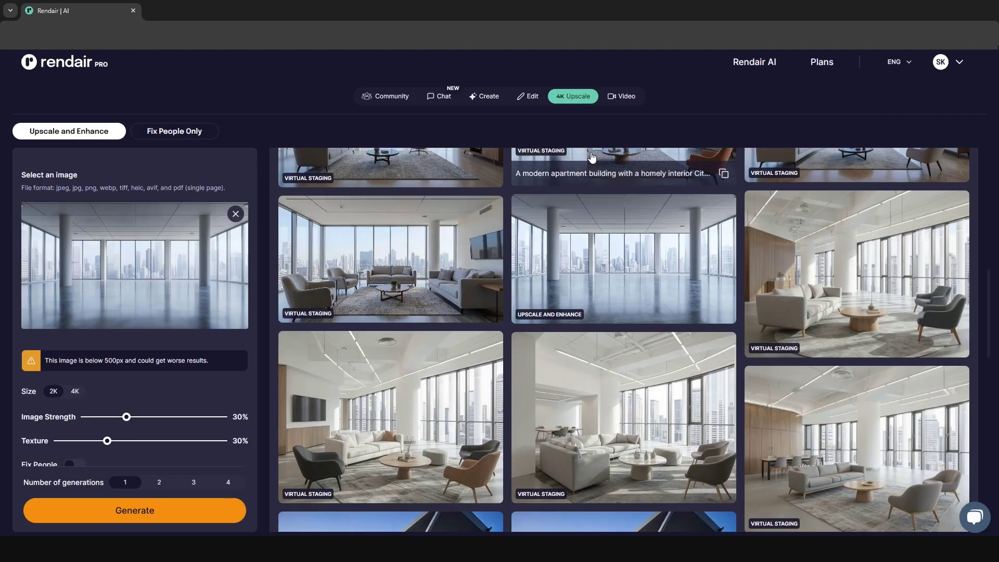
- Go to Virtual Staging in the editing tools and look through the available keyword categories from View Direction to Lighting Type
left_click(484, 96)
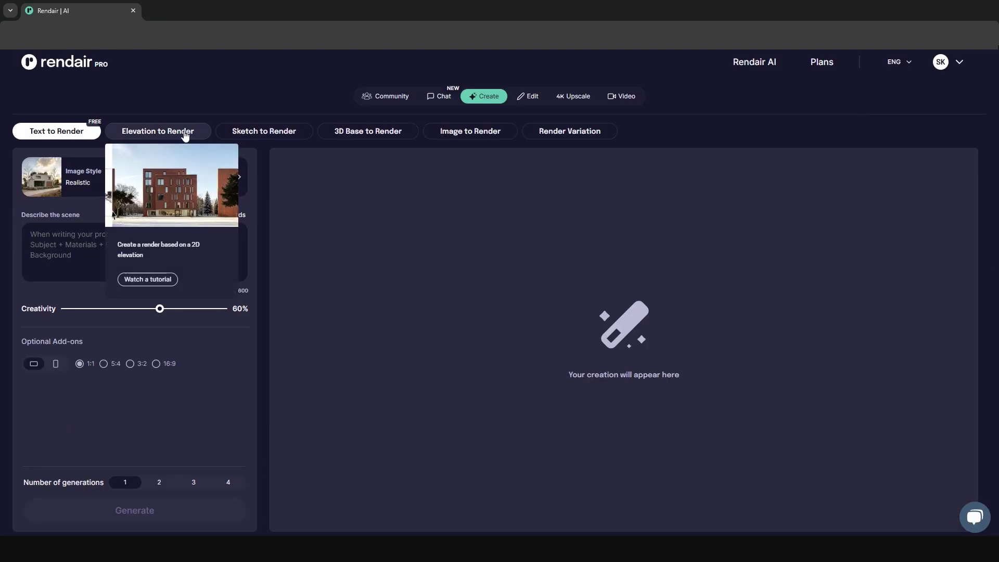
left_click(534, 95)
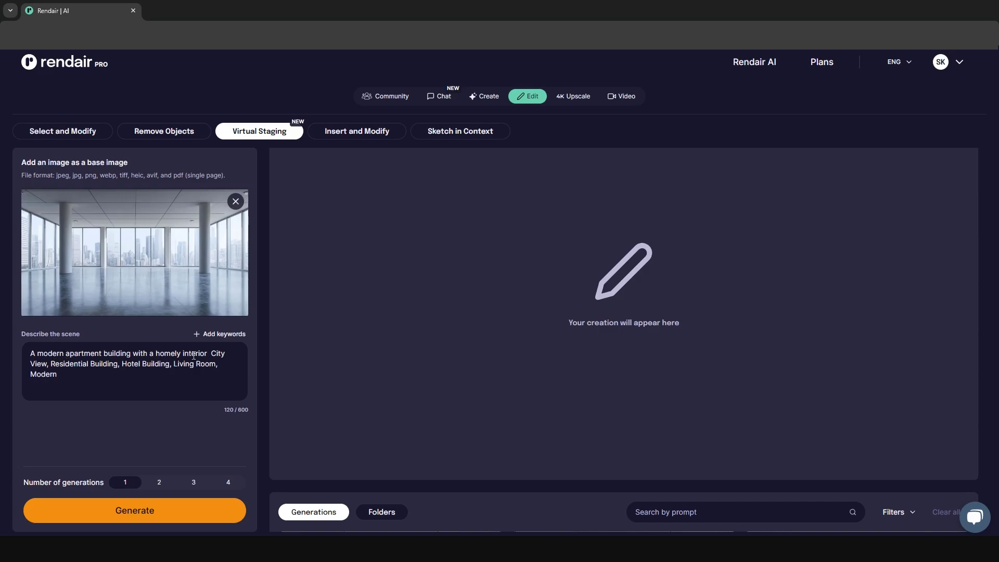
left_click(212, 334)
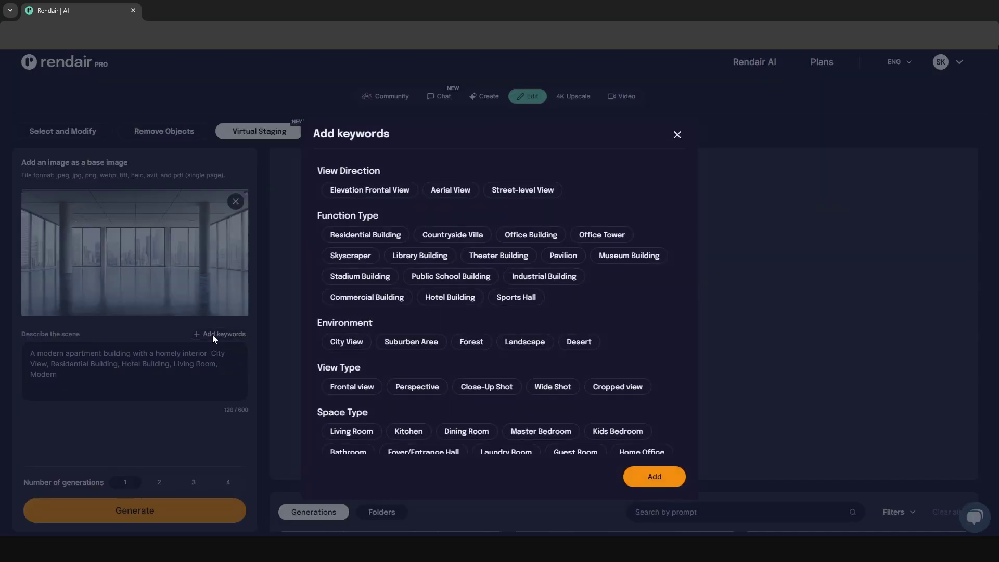
scroll(596, 302, "down", 1)
scroll(595, 302, "up", 1)
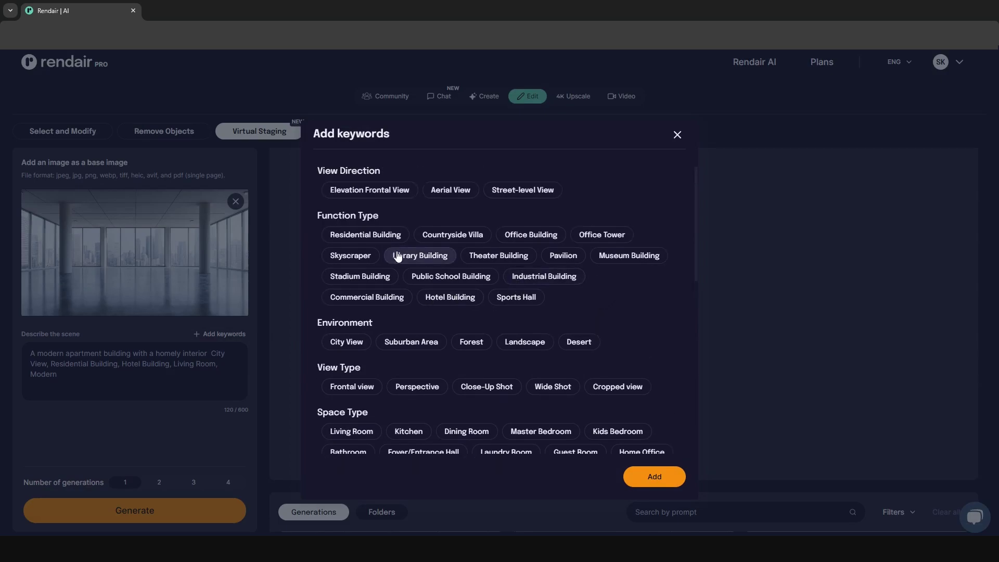
scroll(412, 265, "down", 3)
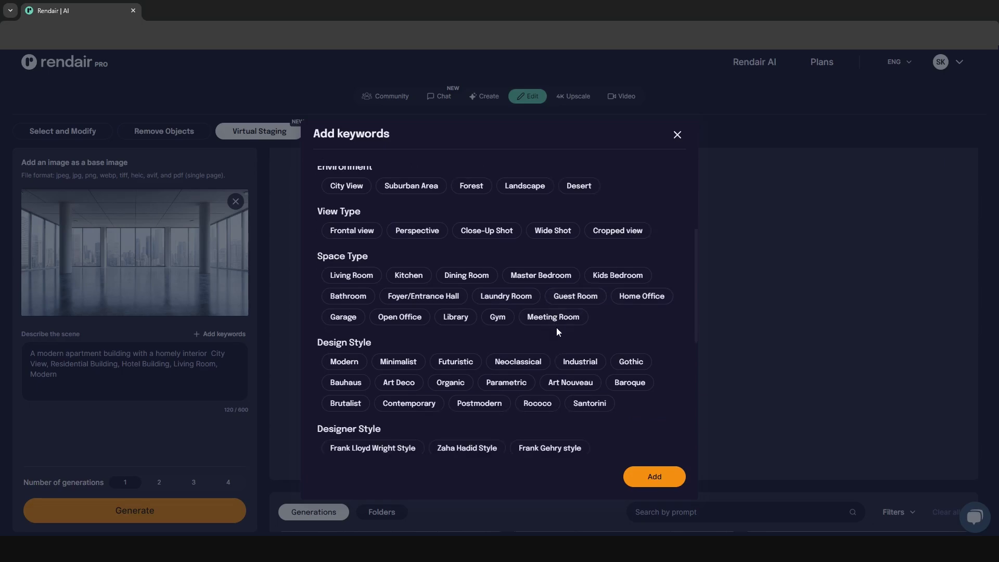
scroll(560, 296, "down", 2)
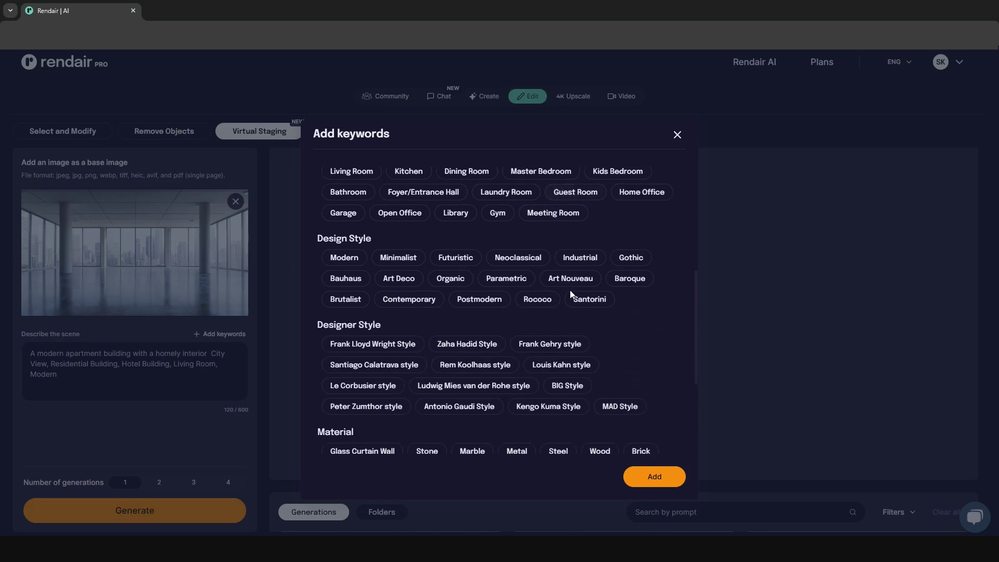
scroll(477, 290, "down", 3)
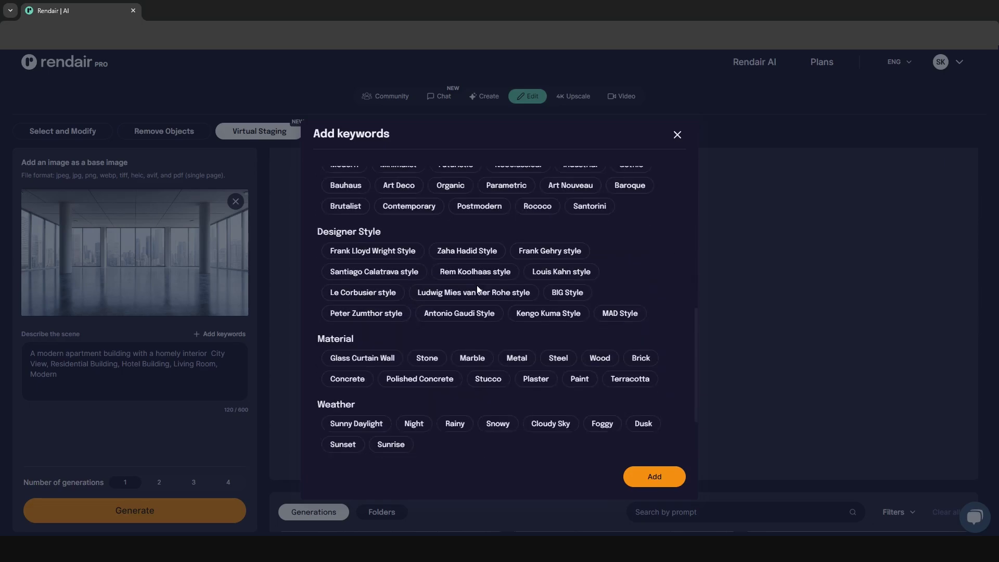
scroll(477, 289, "up", 2)
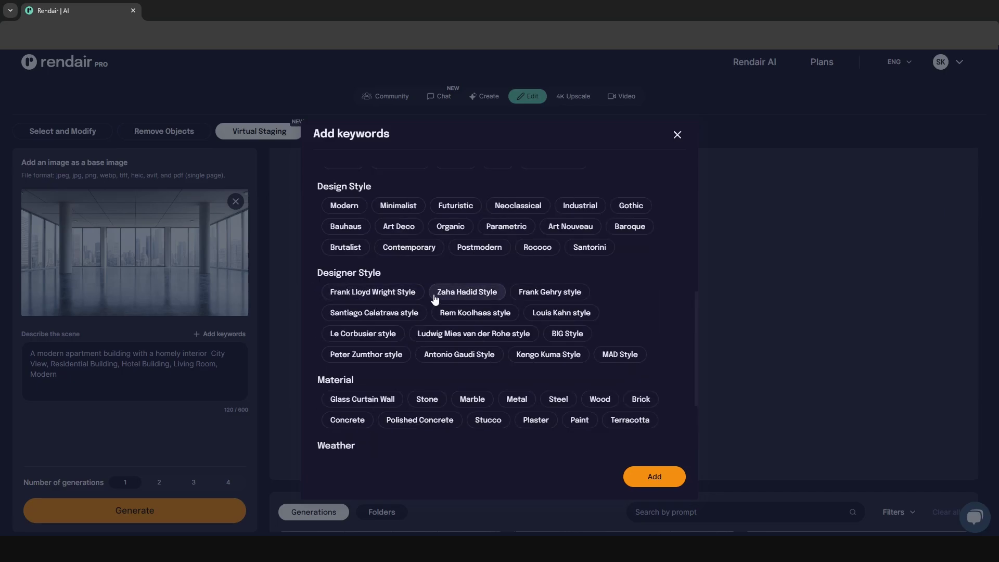
scroll(439, 292, "down", 2)
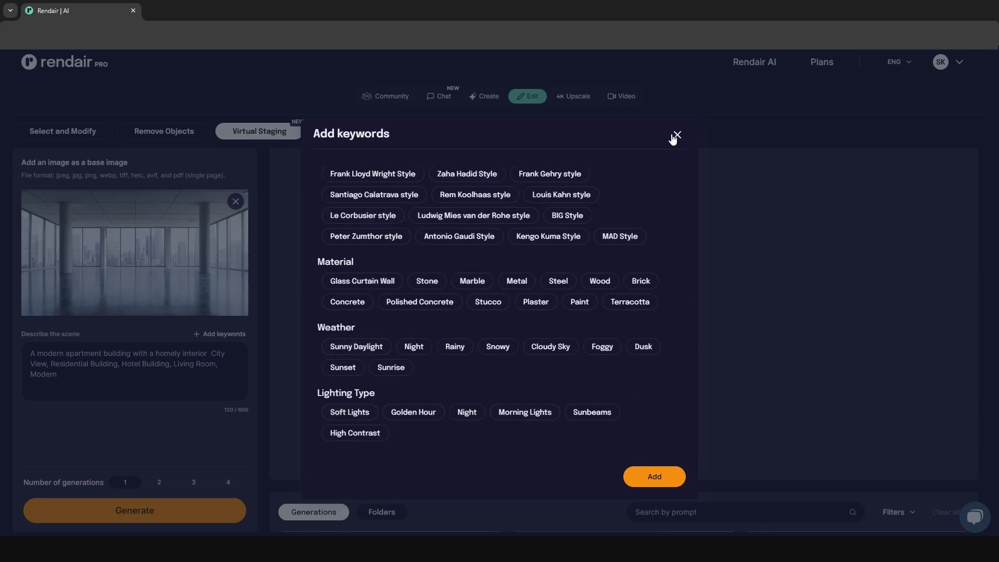
- Inspect the virtually staged living room with the grey sofa, armchair and wall-mounted television at full size
scroll(640, 291, "up", 2)
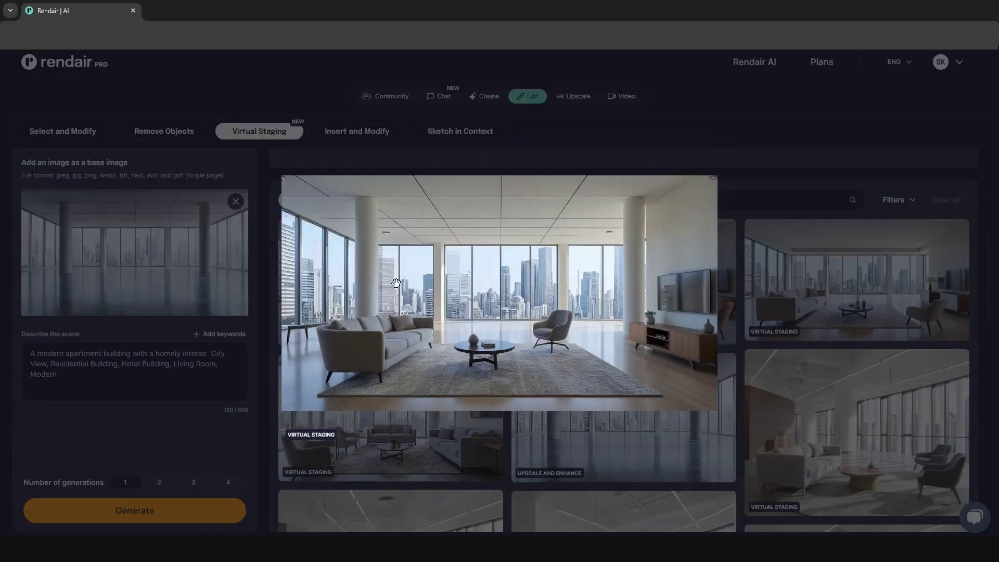
left_click(432, 281)
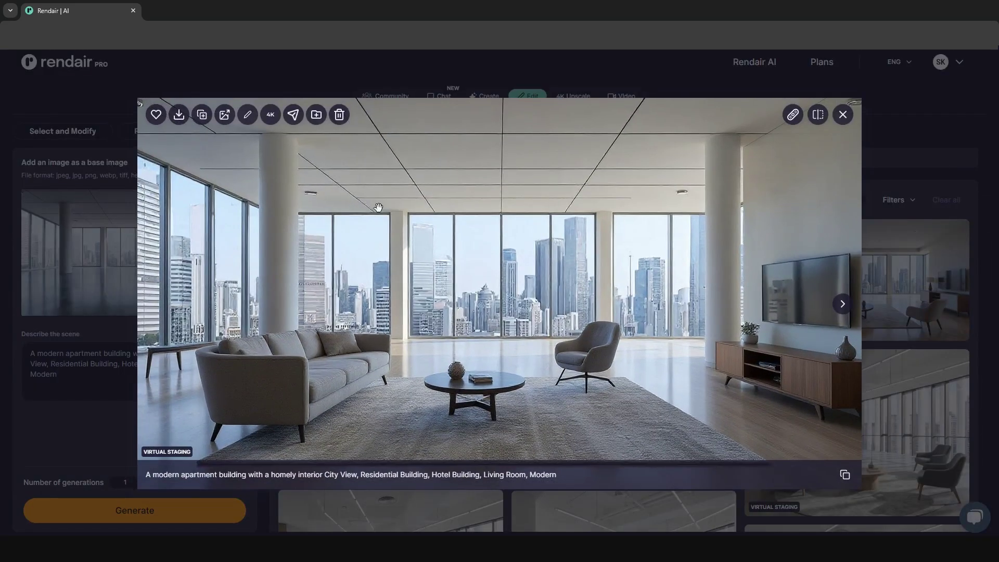
- Compare the staged living room with the grey armchair against its empty original using the slider, and close the full-size view
left_click(817, 115)
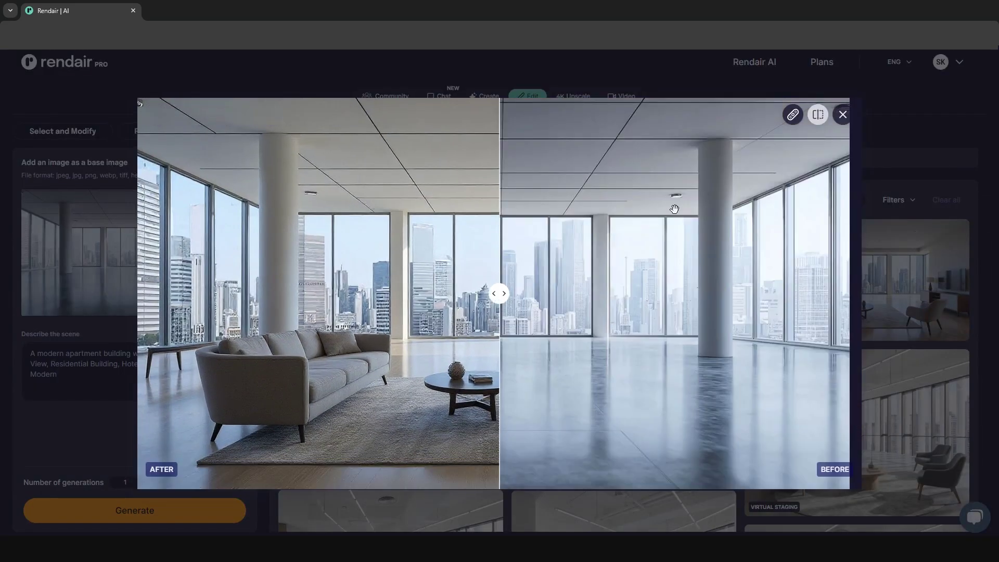
left_click_drag(497, 302, 693, 293)
left_click(842, 115)
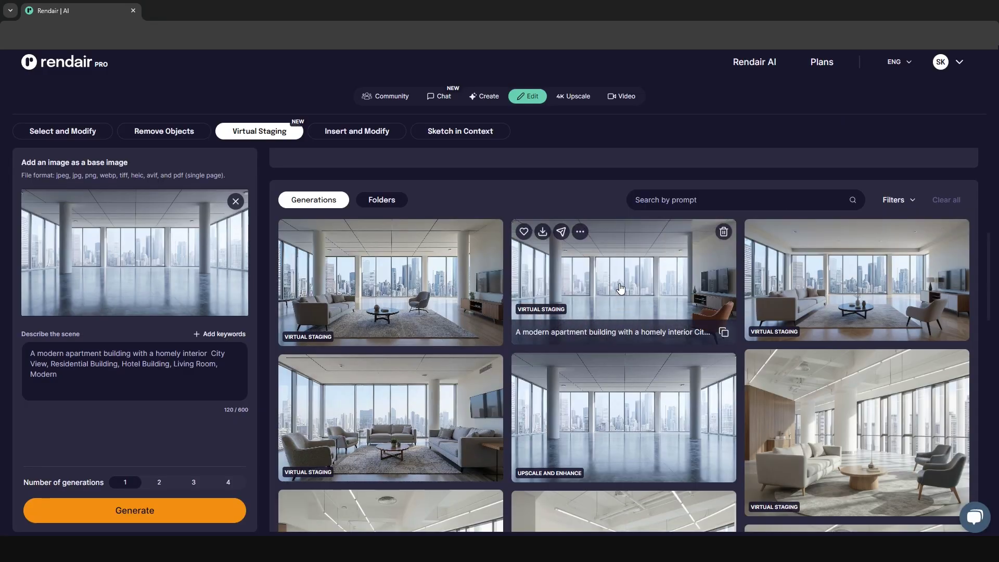
- Open the staged living room with the orange armchair at full size and compare it with the empty original
left_click(619, 283)
left_click(817, 114)
left_click_drag(500, 293, 454, 274)
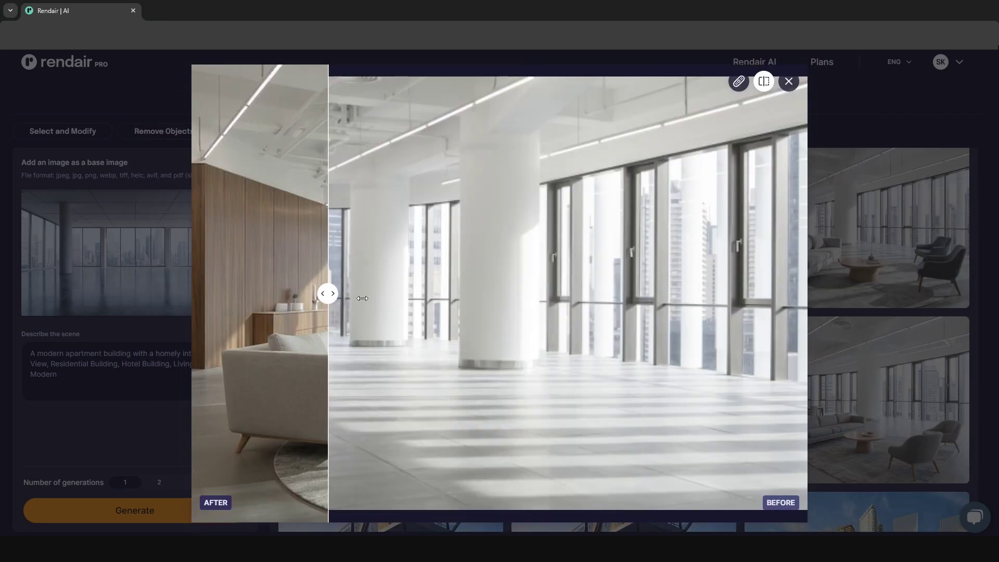
- Compare the virtually staged office building foyer with its empty original, close it, and open the neighbouring foyer staging
left_click_drag(328, 291, 259, 277)
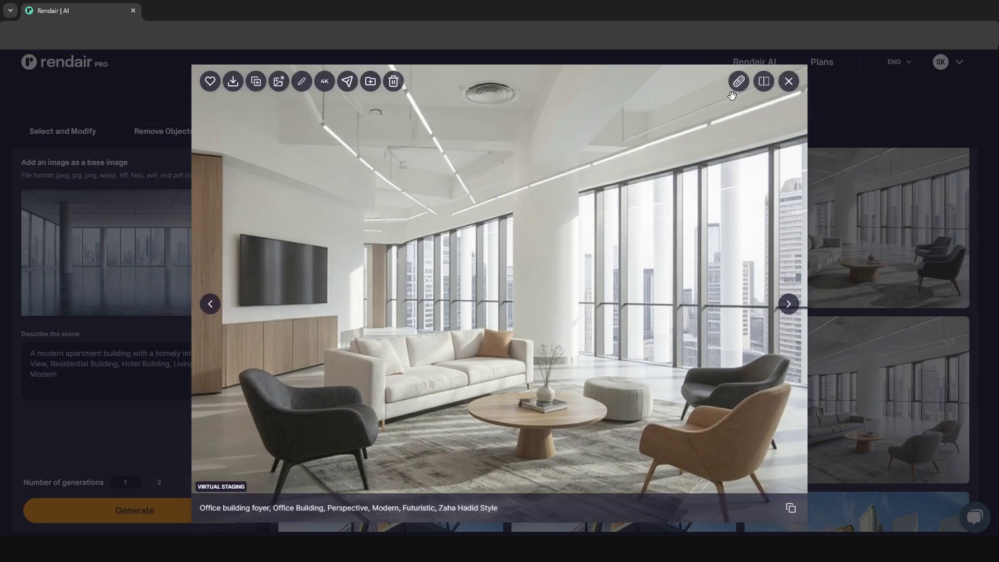
left_click(788, 82)
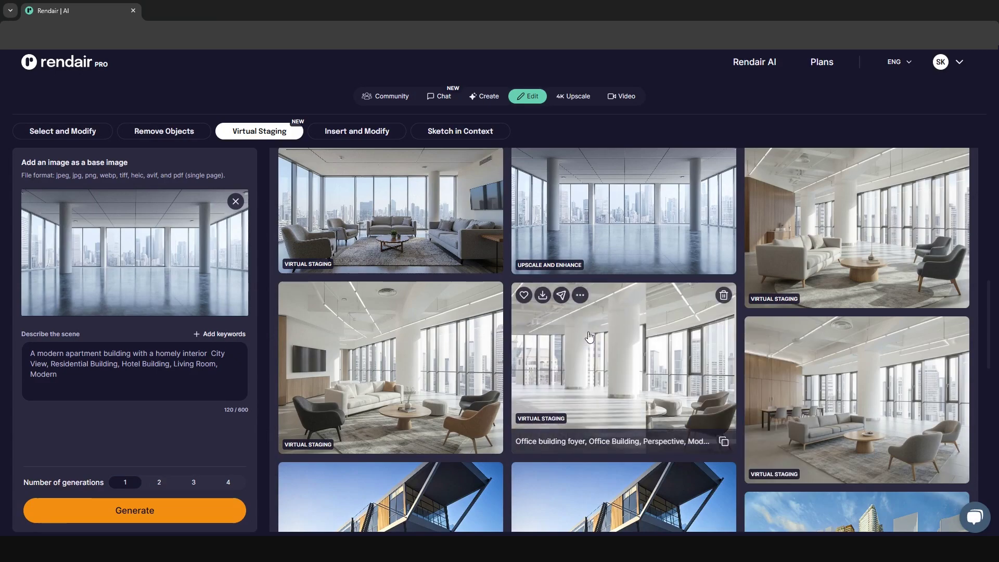
left_click(687, 358)
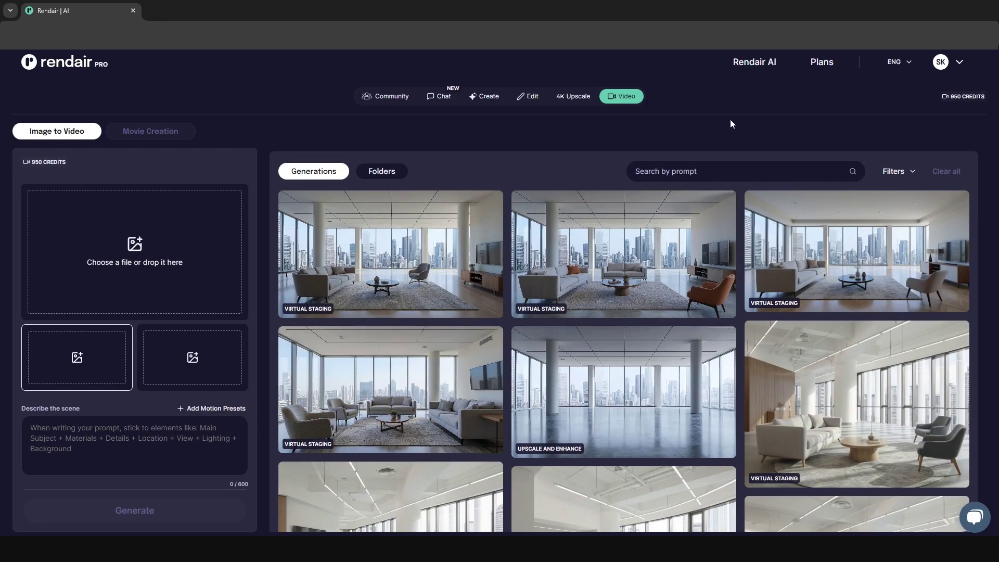
- In the Image to Video section, find and play the existing wide-shot clip of the snowy cantilevered building
scroll(637, 230, "down", 5)
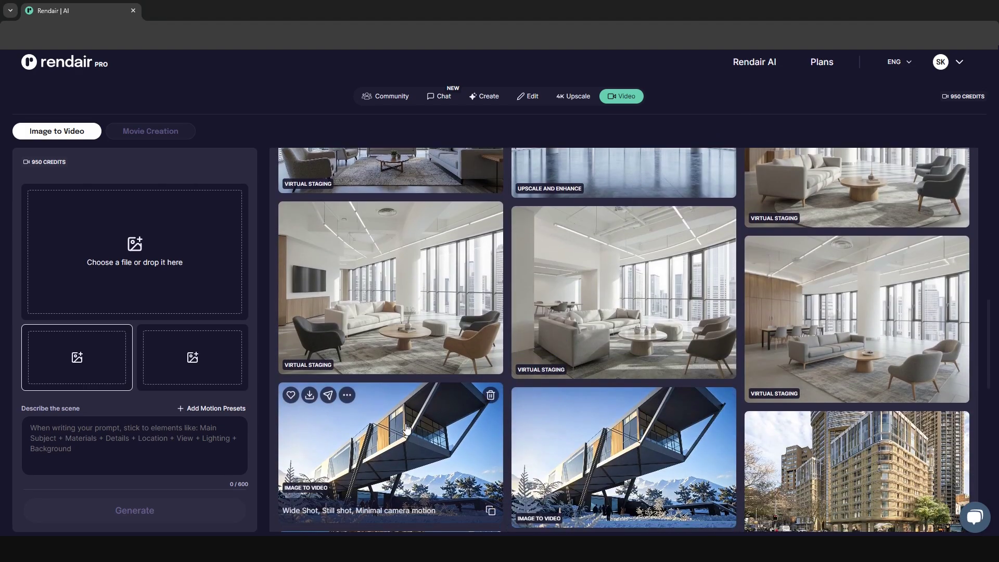
left_click(395, 447)
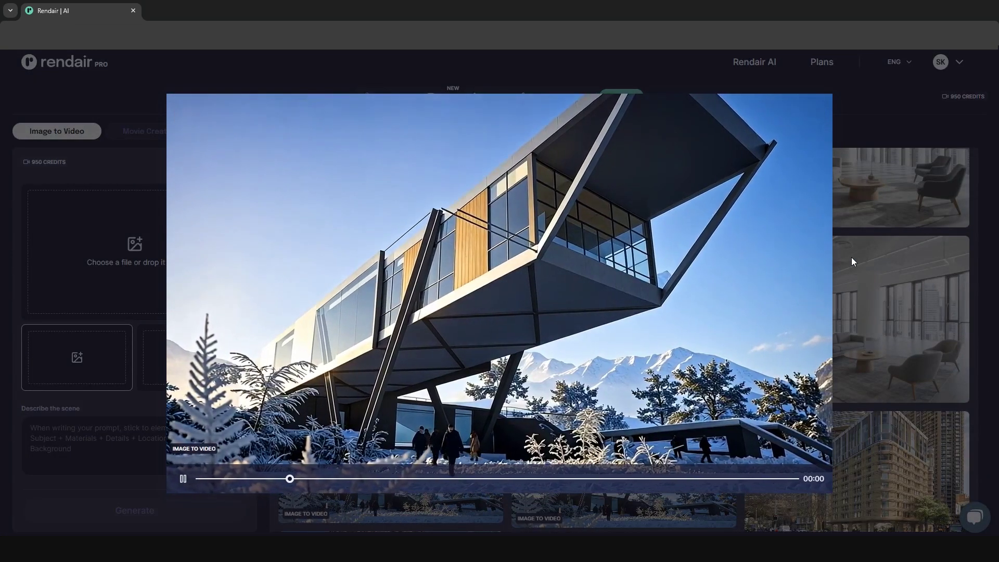
- Load the stormy-sky render of the cantilevered building from the previous creations as the video's base image
left_click(117, 248)
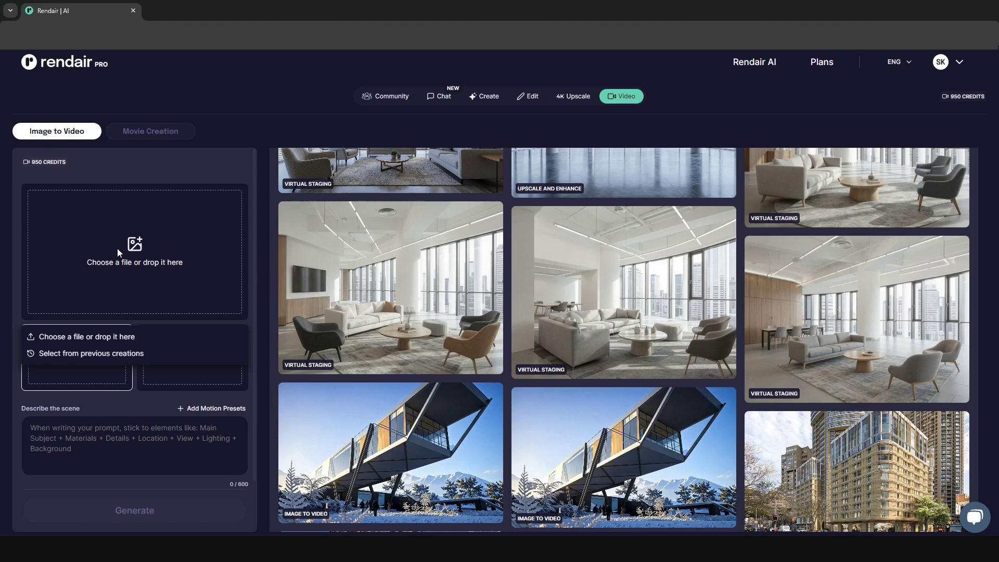
left_click(84, 353)
scroll(495, 296, "down", 10)
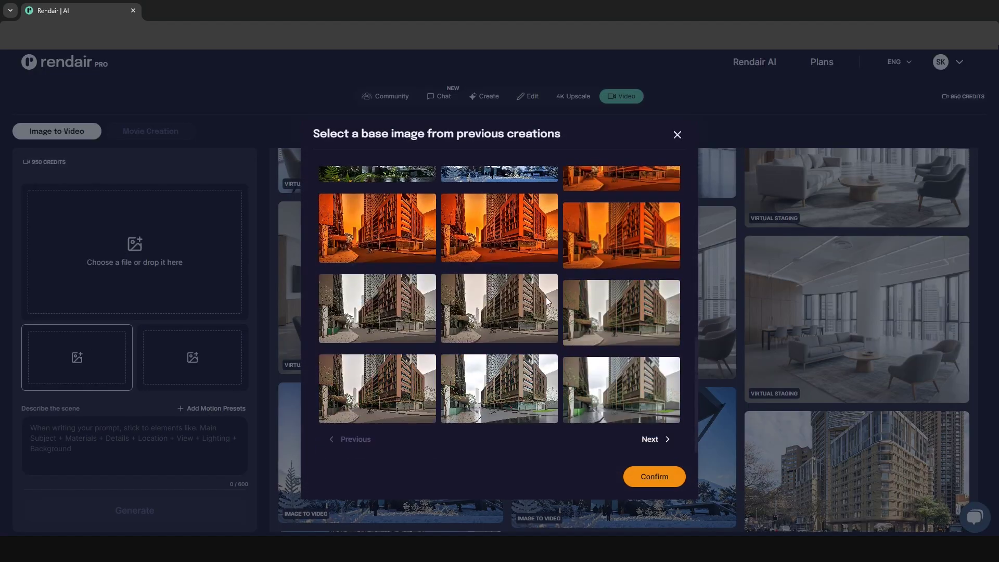
left_click(660, 439)
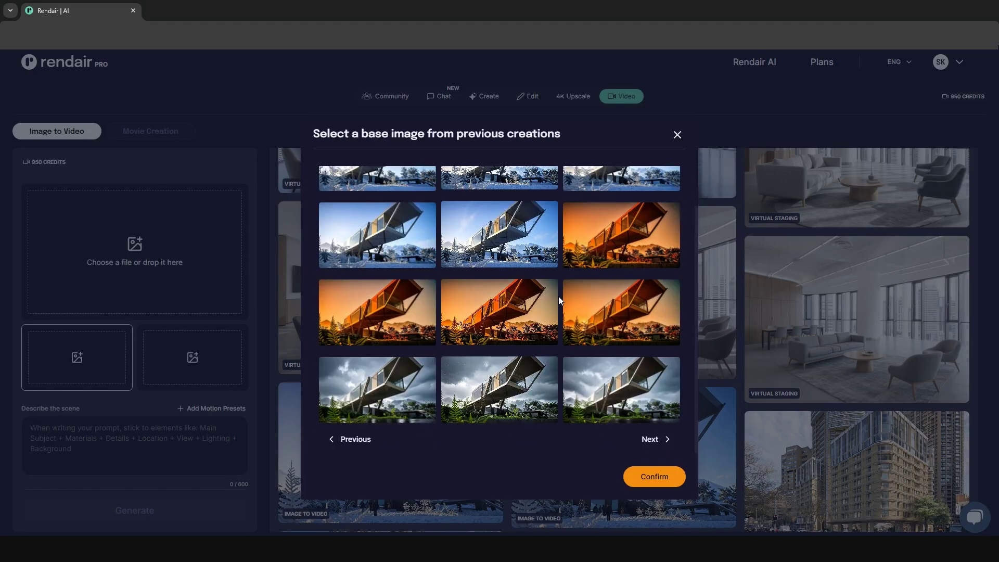
left_click(482, 388)
left_click(673, 477)
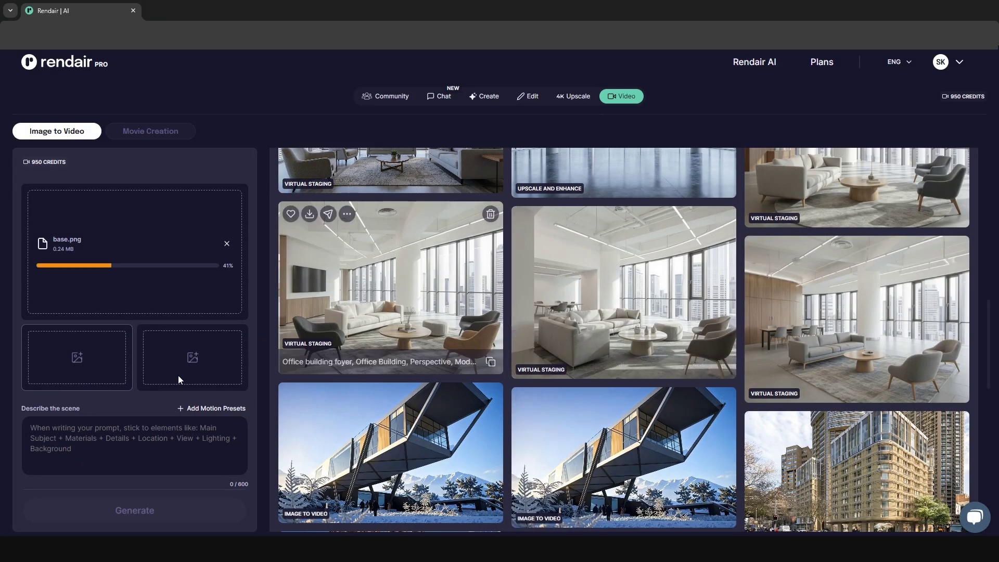
- Crop the base image in landscape format and generate a video with the Wide Shot preset and prompt "Wide Shot, people walking, rainy"
left_click(215, 409)
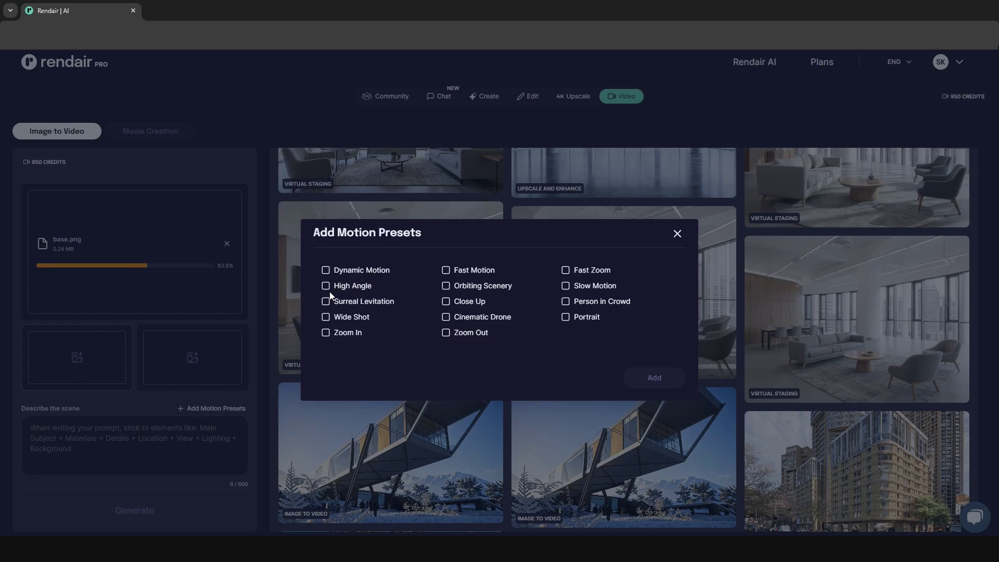
left_click(325, 317)
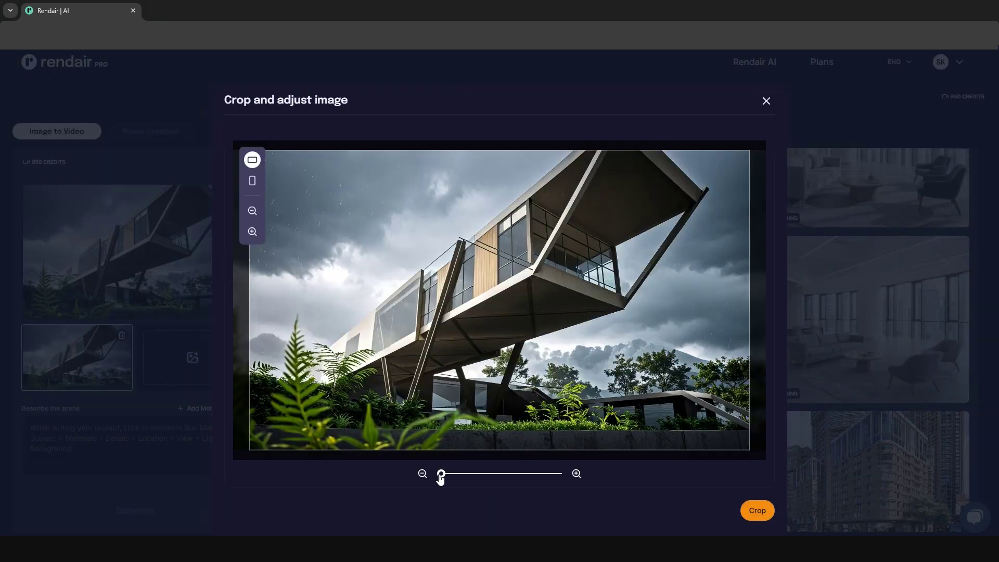
left_click(757, 510)
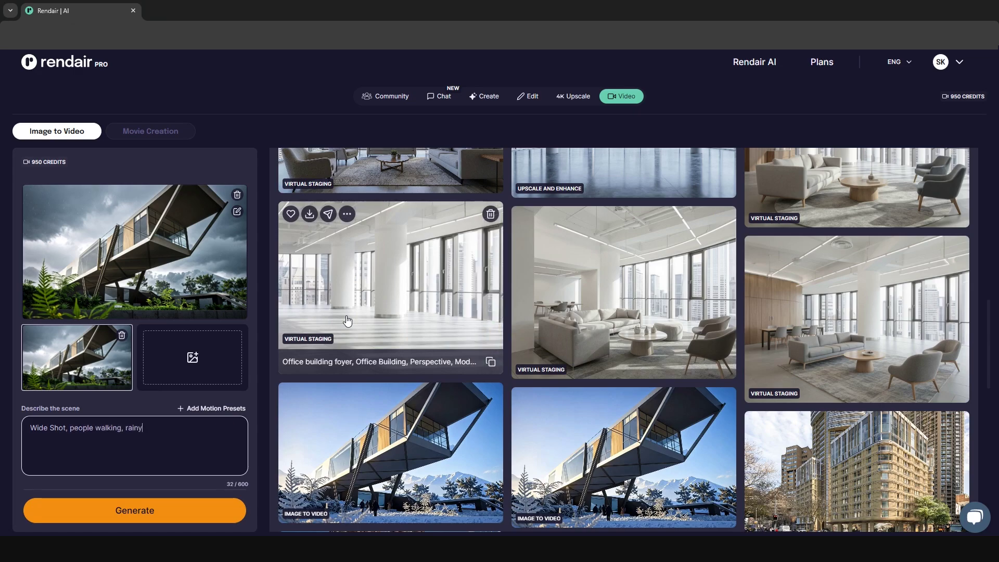
left_click(146, 511)
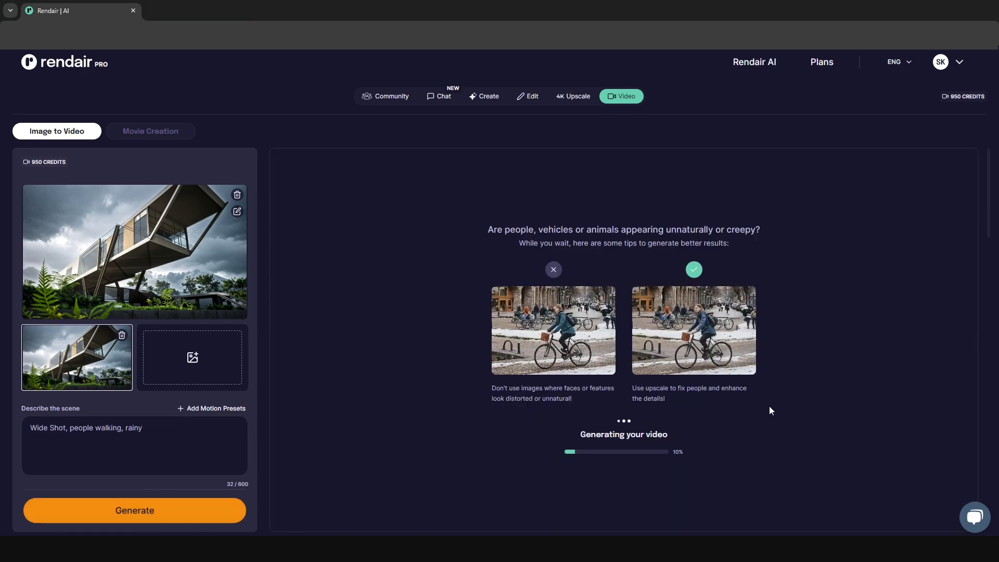
- Play and replay the existing winter clips of the cantilevered building at full size, and close the viewer
scroll(585, 302, "down", 5)
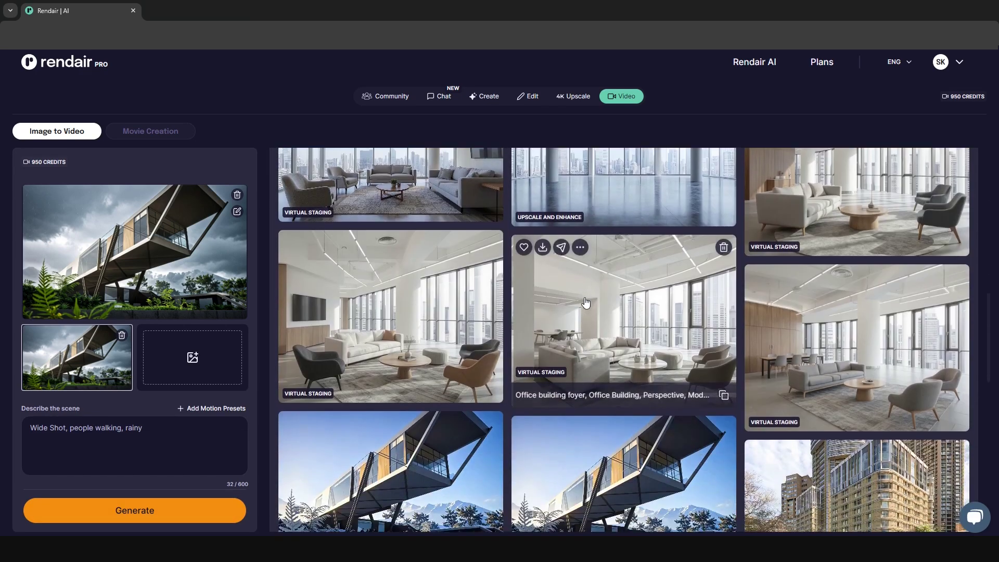
left_click(427, 439)
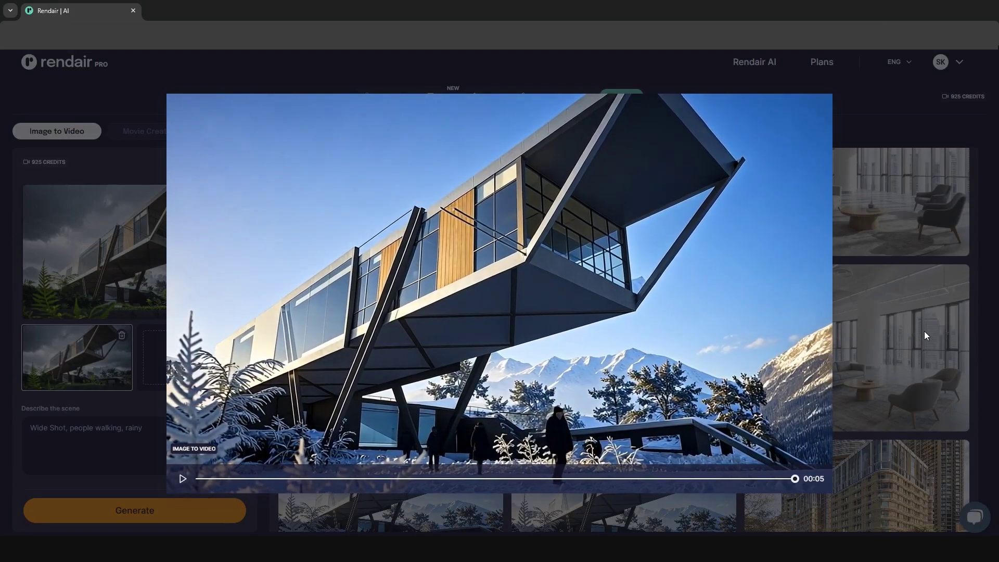
left_click(183, 478)
left_click(182, 478)
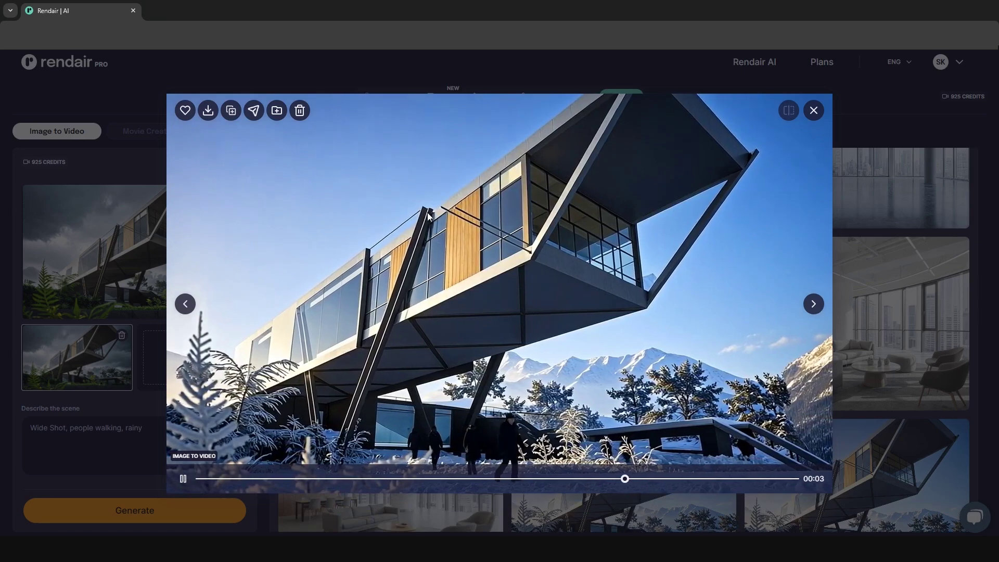
left_click(814, 111)
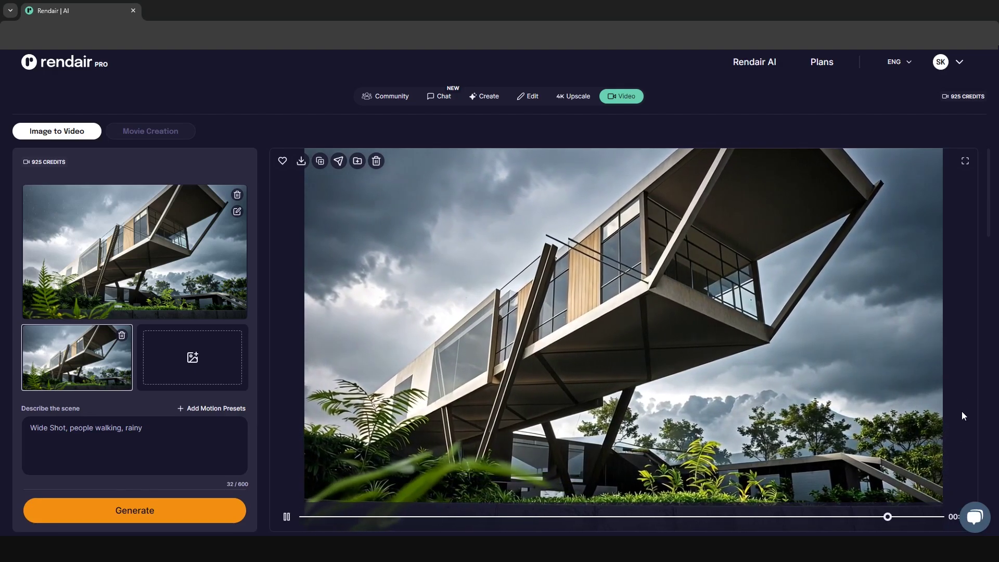
- Open the newly generated video of the building under stormy skies at full size and replay it
left_click(966, 162)
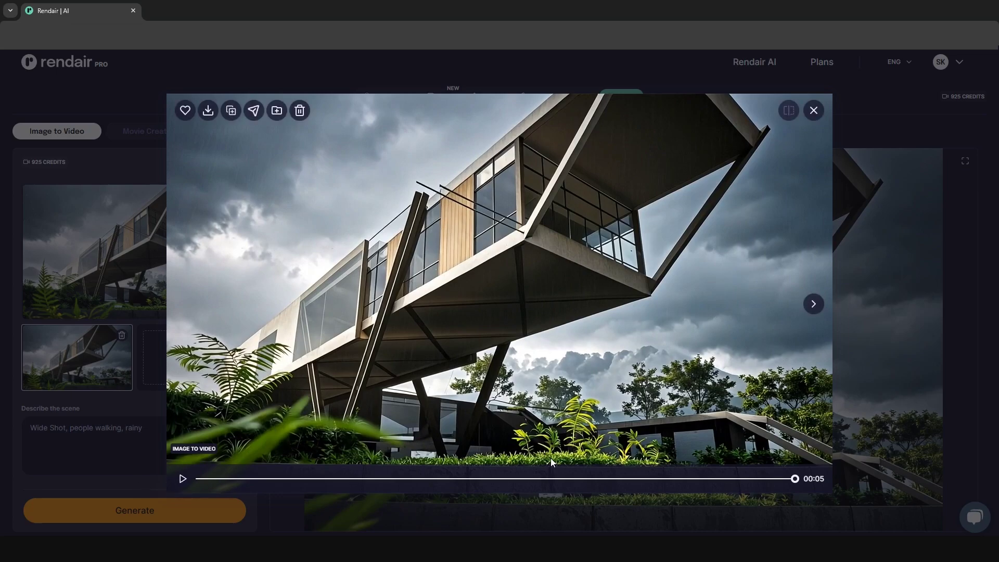
left_click(182, 478)
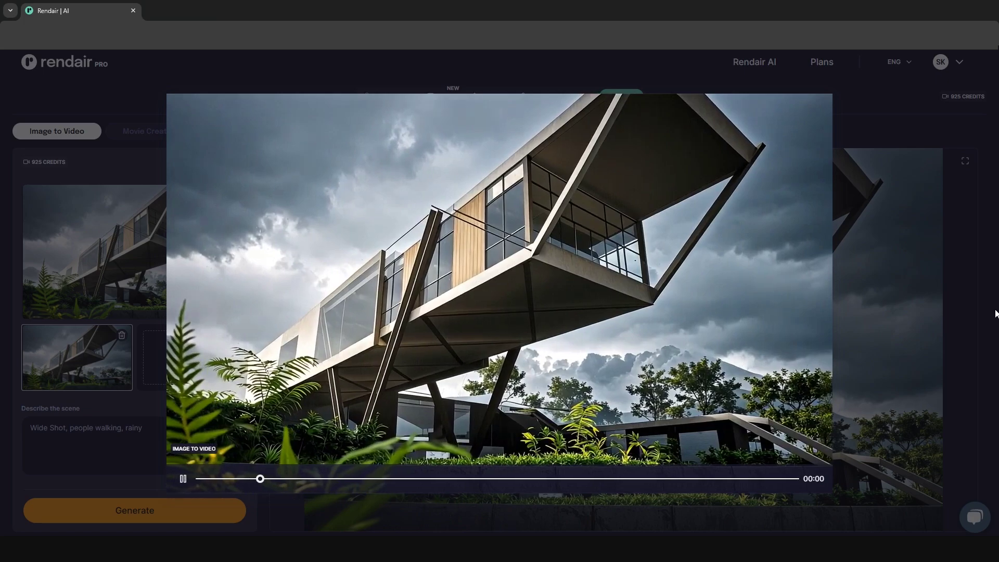
left_click(181, 481)
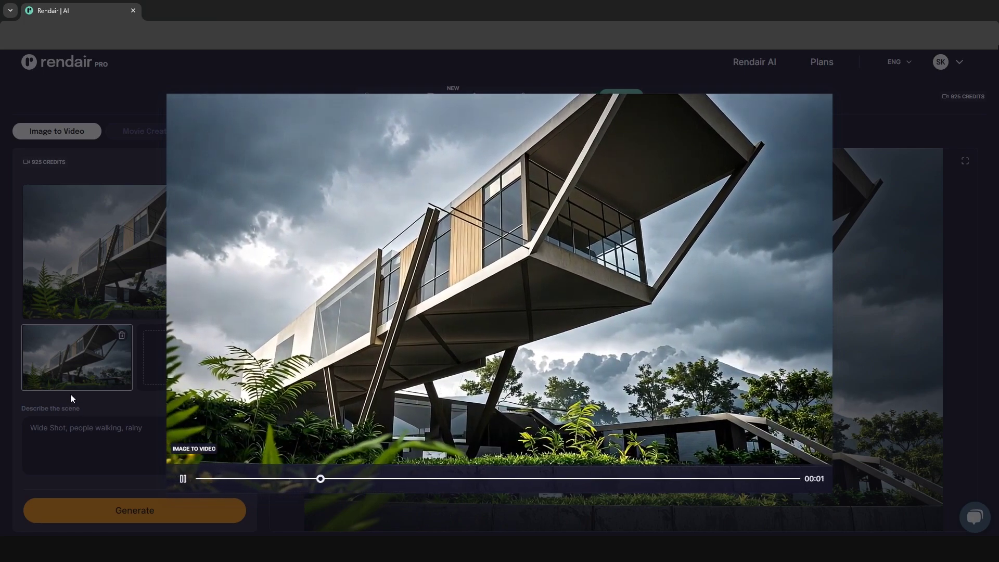